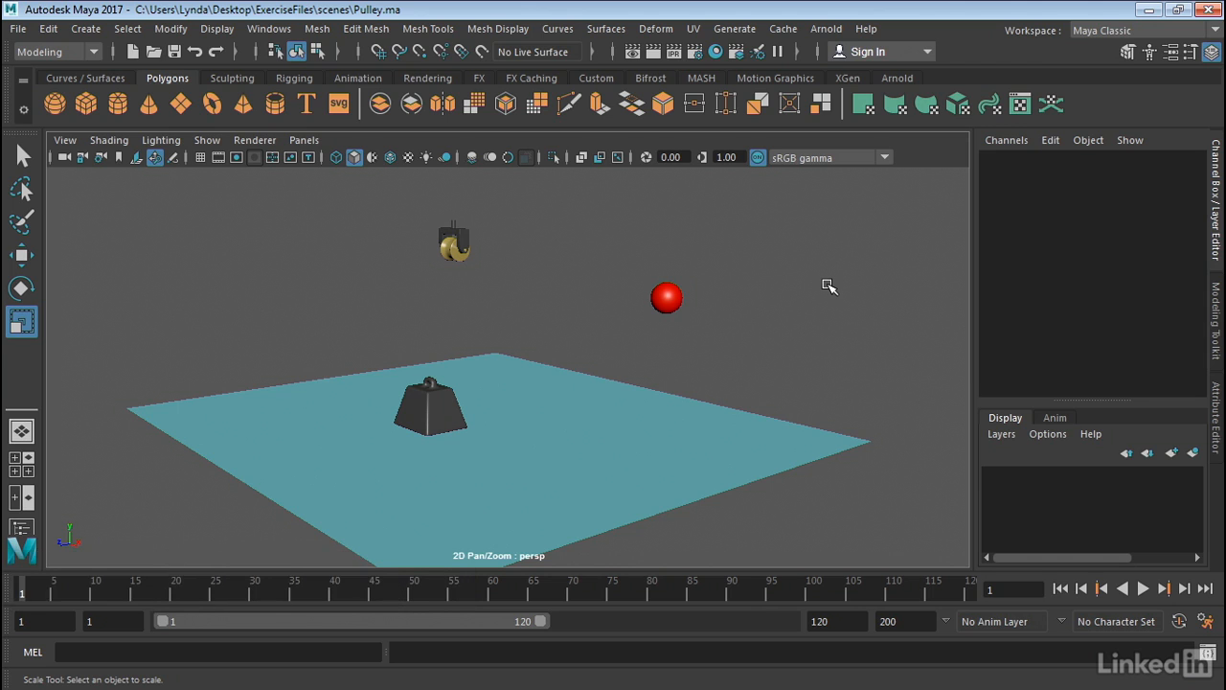
Examine the scene's pulley, red sphere, weight and ground plane by selecting objects and viewing them in perspective.
{"action": "left_click", "coordinate": [502, 393]}
{"action": "key", "text": "q"}
{"action": "left_click", "coordinate": [464, 257]}
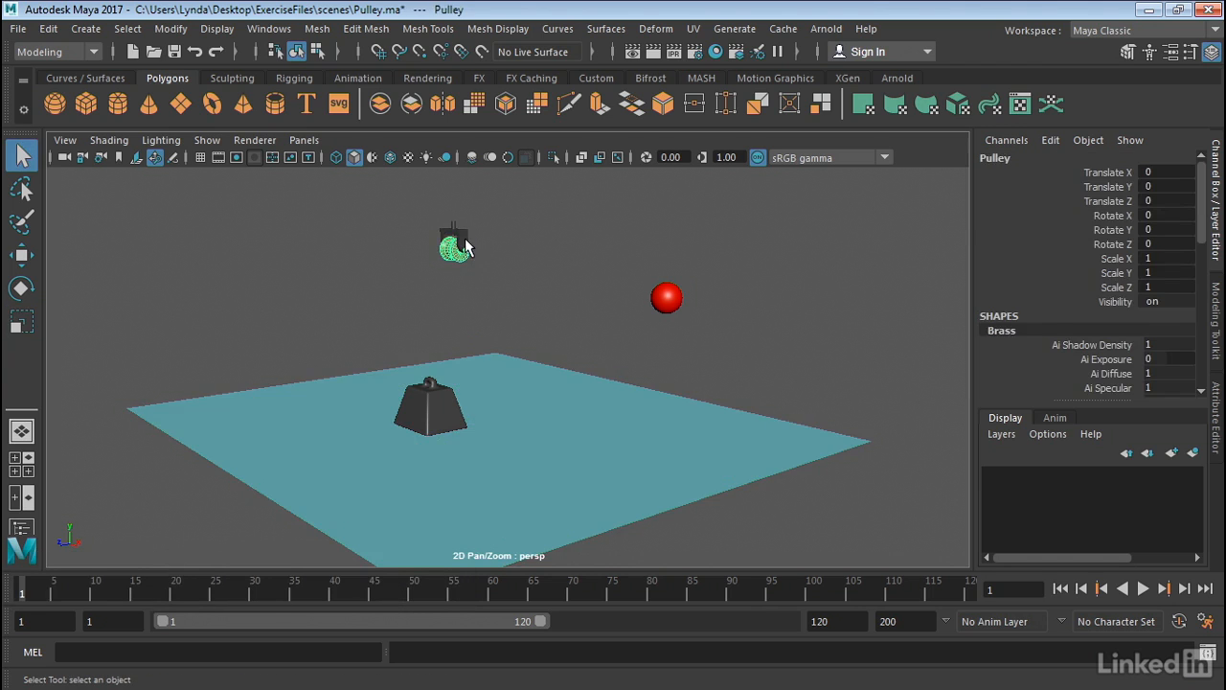
{"action": "left_click", "coordinate": [661, 300]}
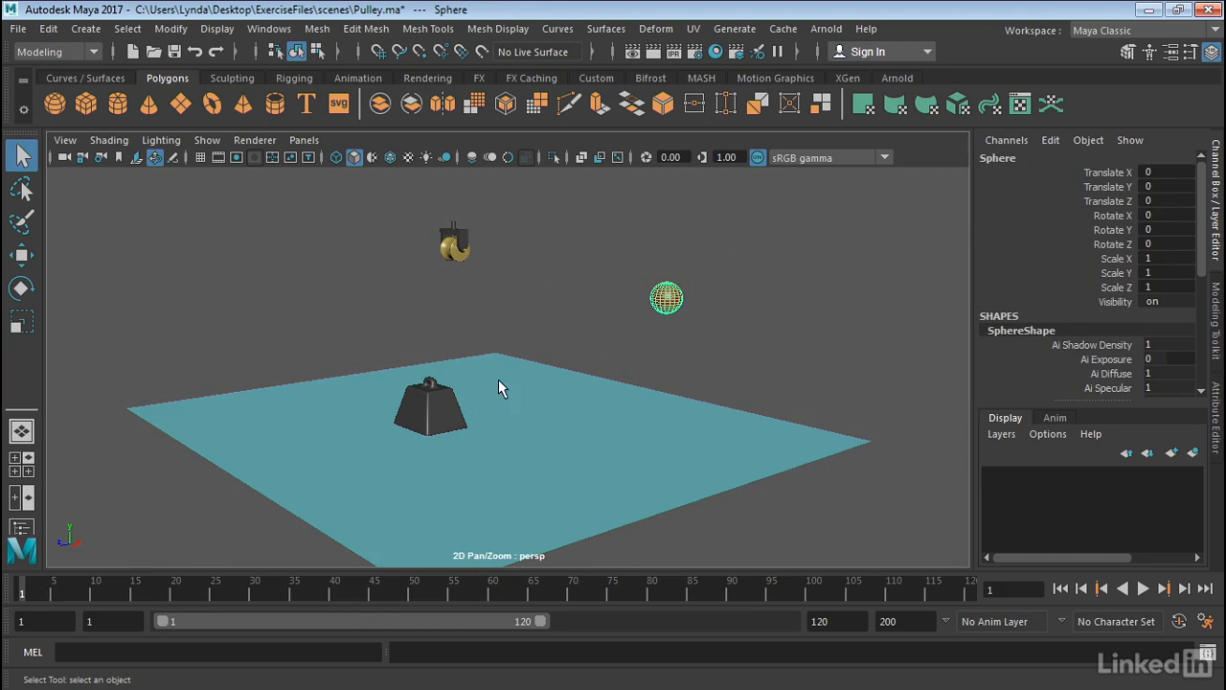
{"action": "left_click", "coordinate": [458, 410]}
{"action": "left_click", "coordinate": [665, 261]}
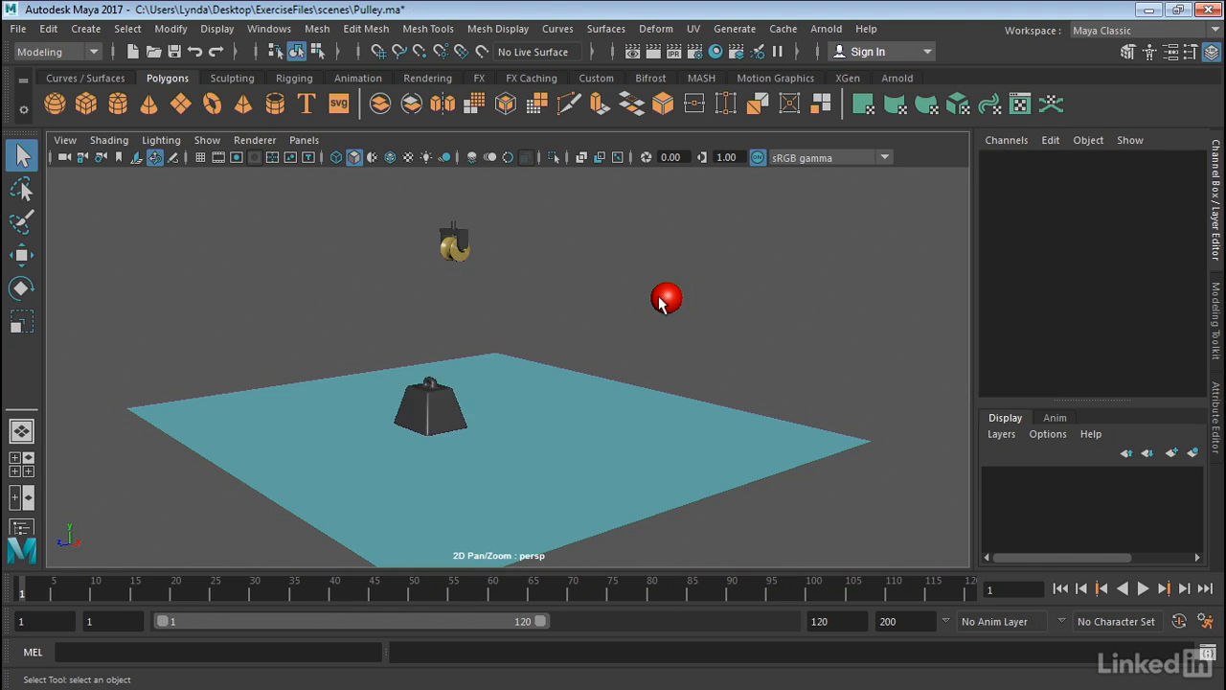
{"action": "left_click_drag", "start_coordinate": [665, 260], "coordinate": [605, 296], "text": "alt"}
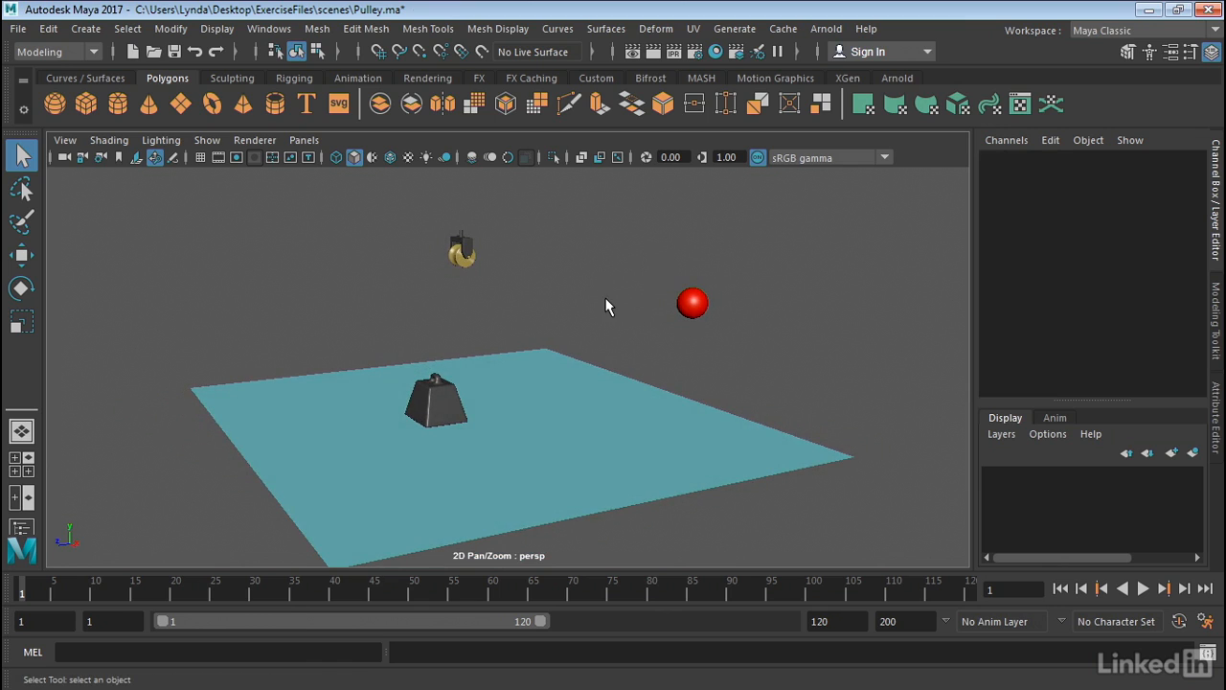
In the full-size side view, start a CV curve at the weight's ring and run it up alongside the pulley wheel.
{"action": "key", "text": "space"}
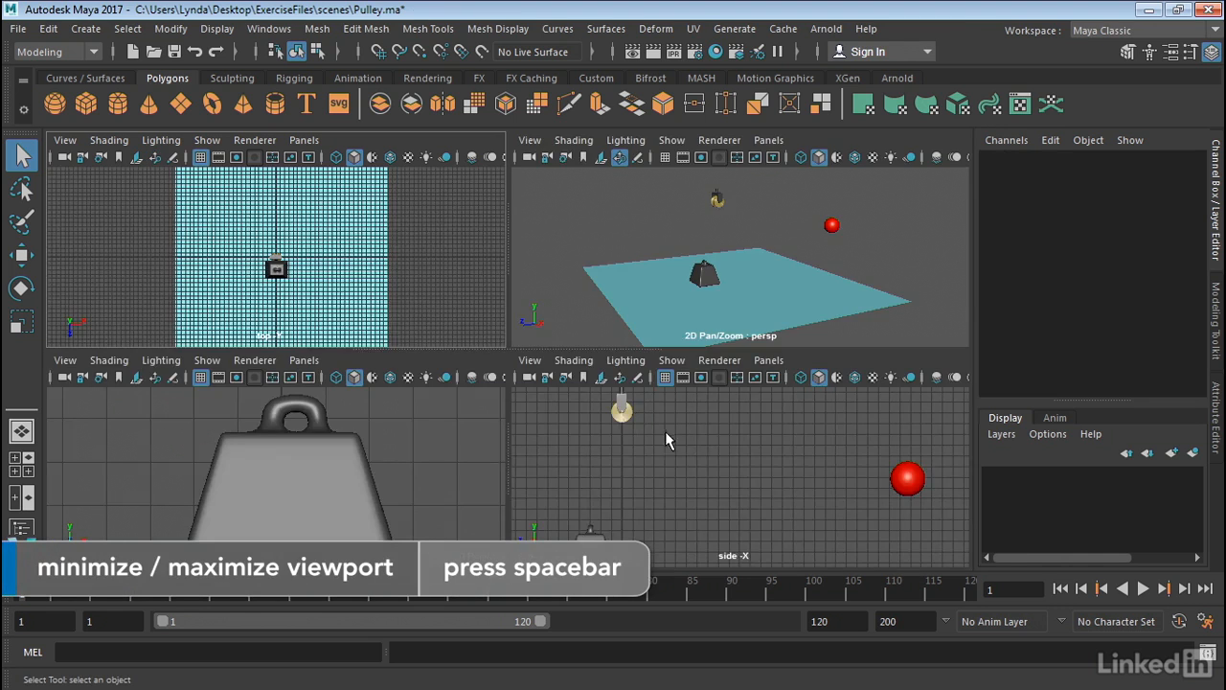
{"action": "key", "text": "space"}
{"action": "right_click_drag", "start_coordinate": [739, 376], "coordinate": [583, 347], "text": "alt"}
{"action": "middle_click_drag", "start_coordinate": [583, 347], "coordinate": [604, 352], "text": "alt"}
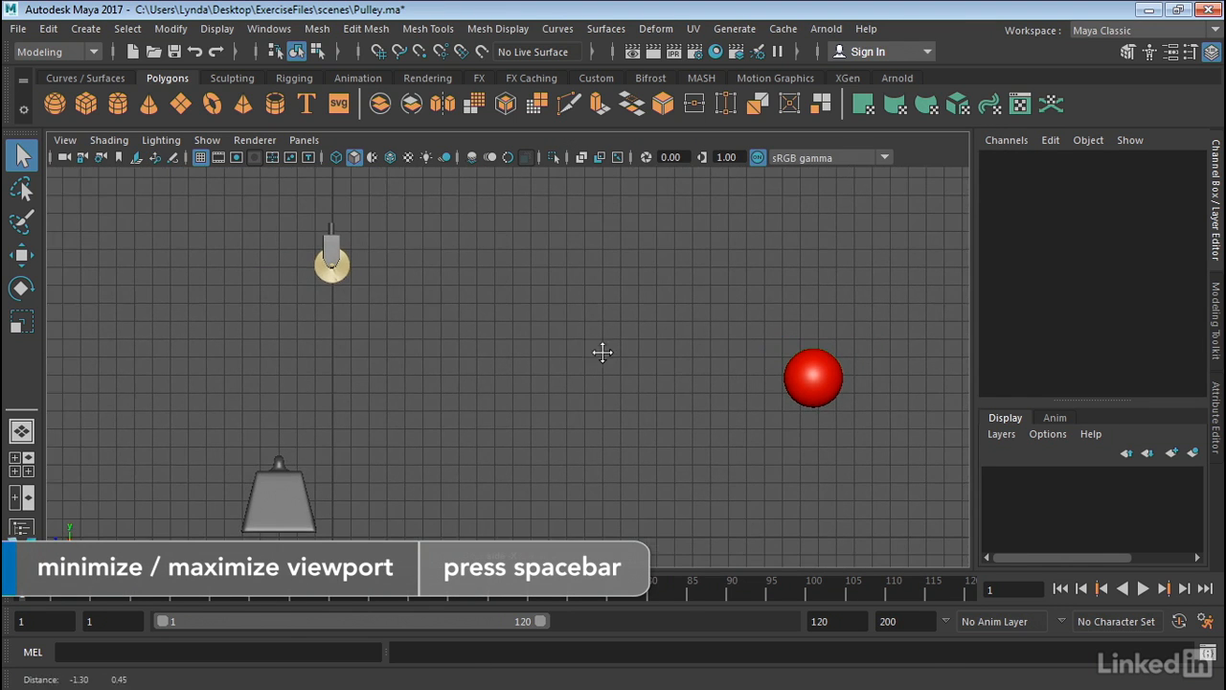
{"action": "right_click_drag", "start_coordinate": [336, 378], "coordinate": [403, 382], "text": "alt"}
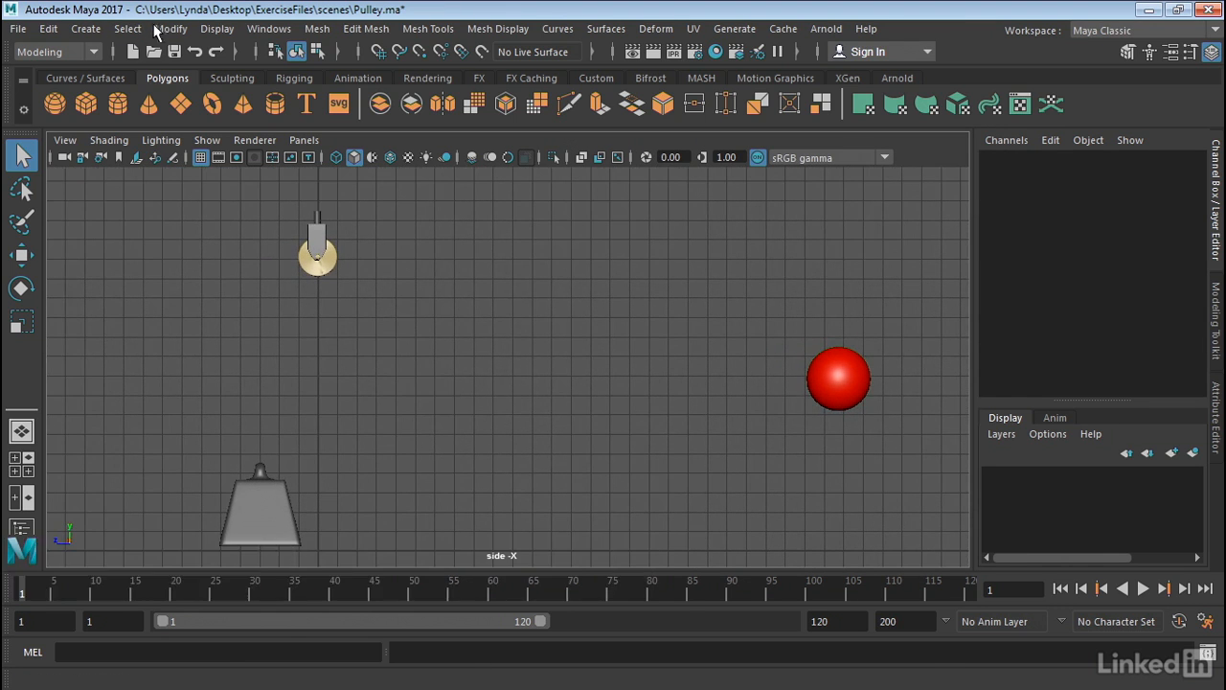
{"action": "left_click", "coordinate": [86, 28]}
{"action": "mouse_move", "coordinate": [191, 166]}
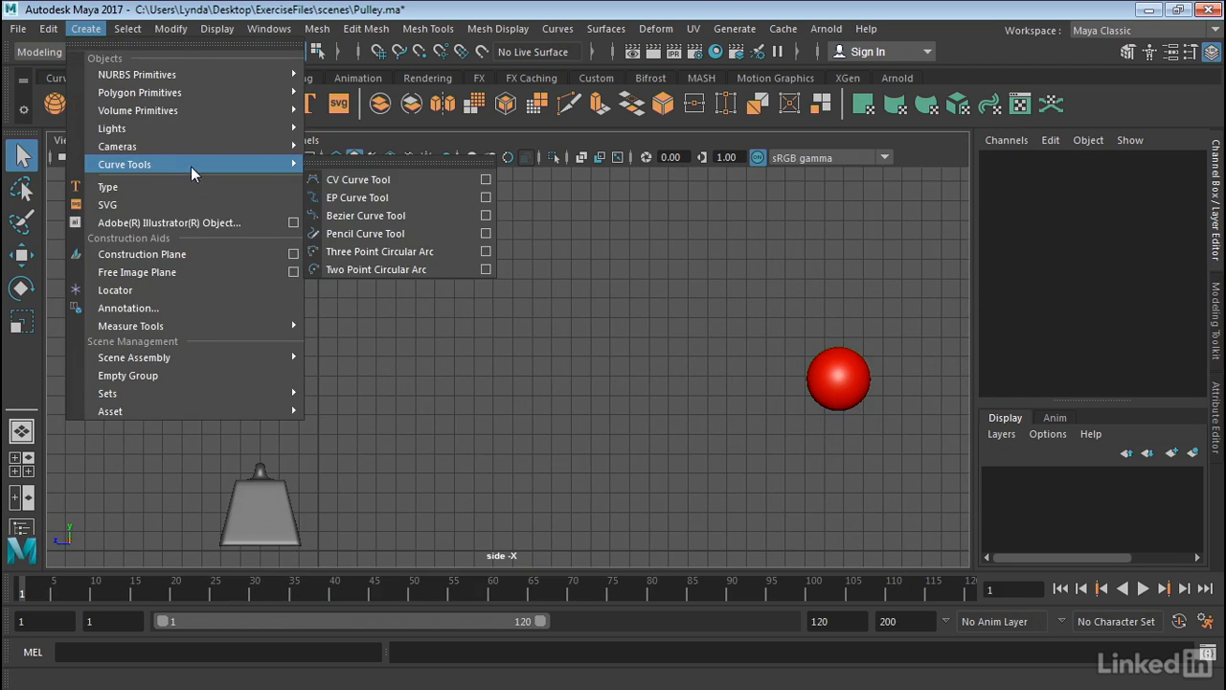
{"action": "left_click", "coordinate": [330, 182]}
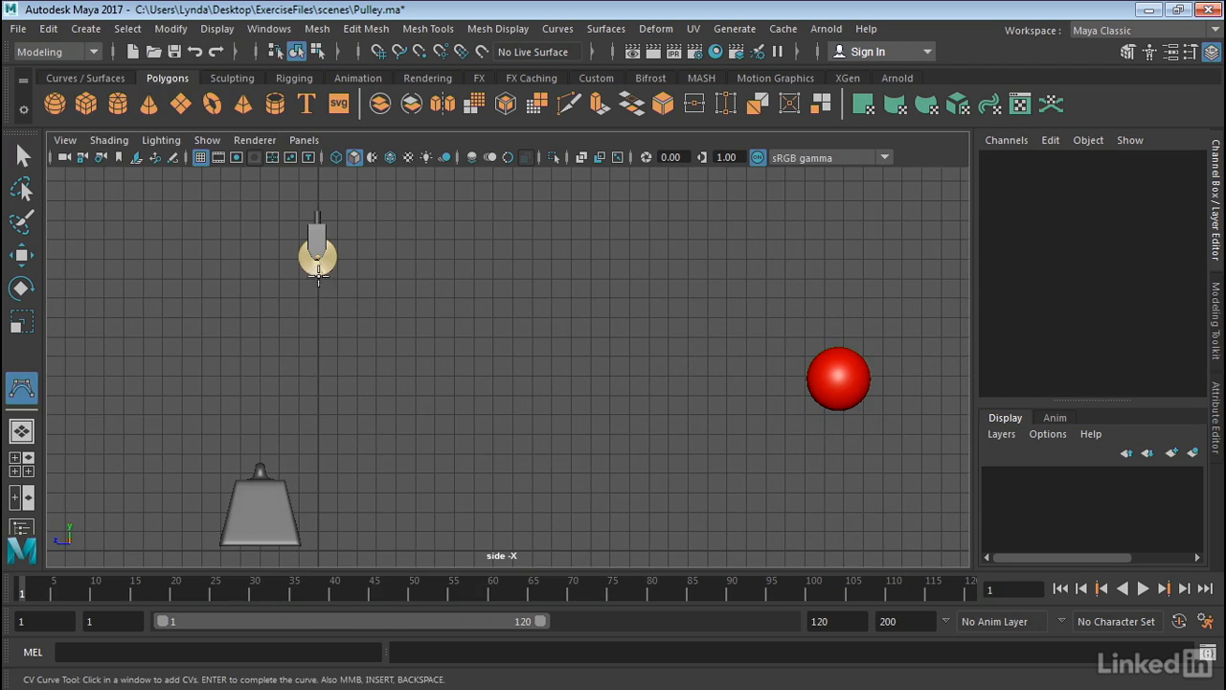
{"action": "left_click", "coordinate": [258, 461]}
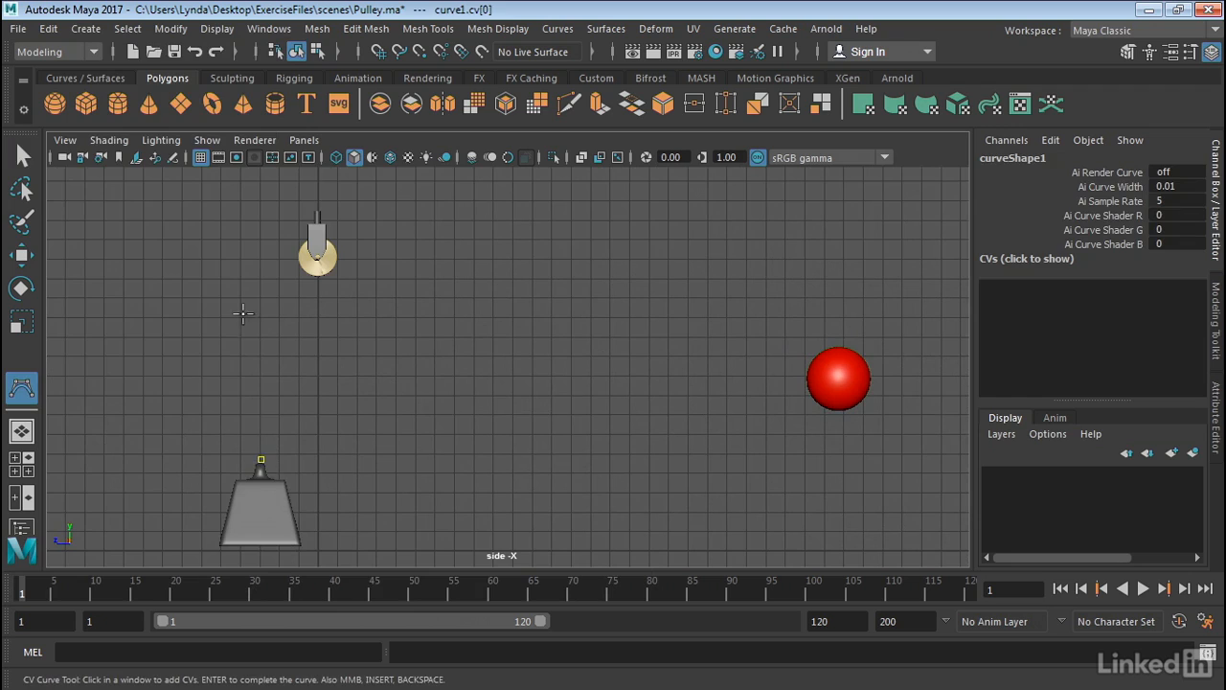
{"action": "left_click_drag", "start_coordinate": [258, 287], "coordinate": [309, 230]}
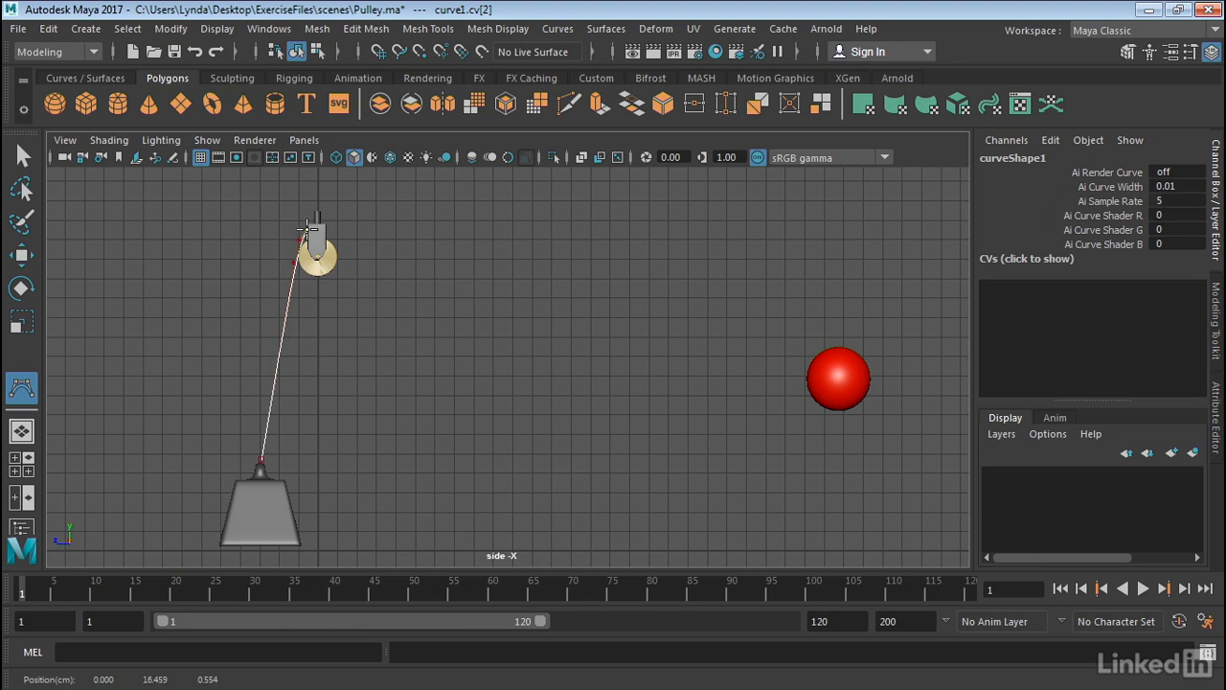
Continue the curve over the pulley and across to the near edge of the red sphere, and finish it.
{"action": "left_click", "coordinate": [330, 235]}
{"action": "left_click", "coordinate": [350, 242]}
{"action": "left_click", "coordinate": [356, 250]}
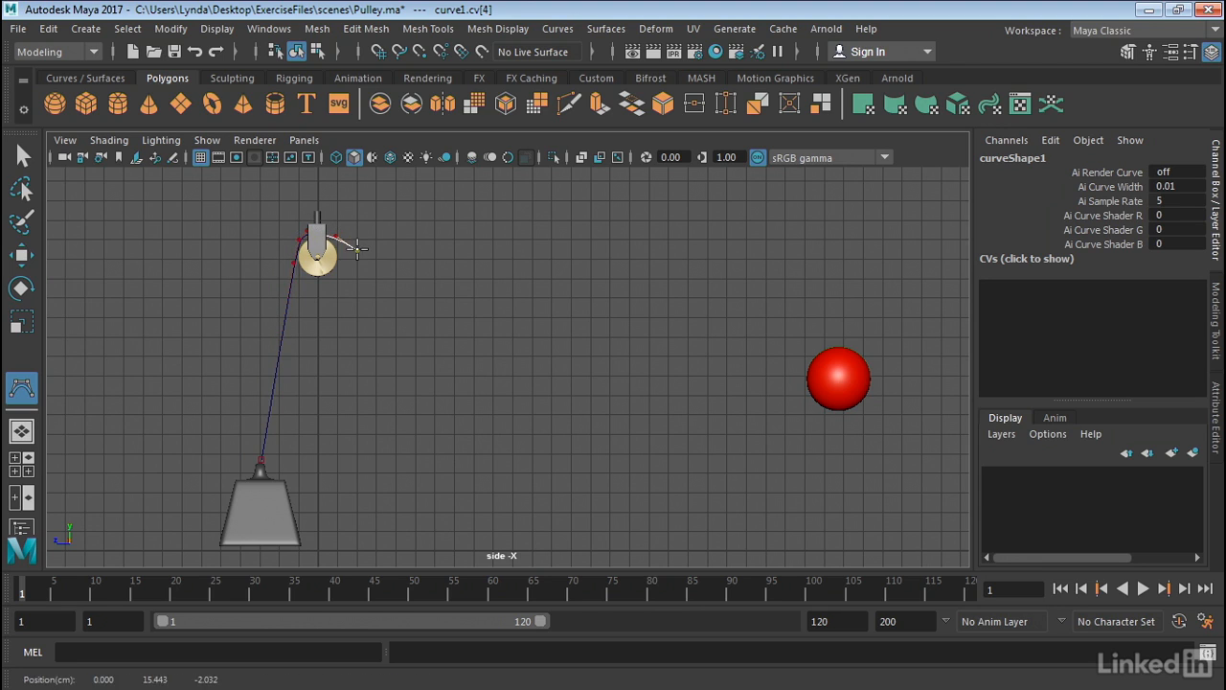
{"action": "mouse_move", "coordinate": [778, 362]}
{"action": "left_mouse_down"}
{"action": "mouse_move", "coordinate": [796, 364]}
{"action": "mouse_move", "coordinate": [780, 364]}
{"action": "left_mouse_up"}
{"action": "left_click", "coordinate": [798, 371]}
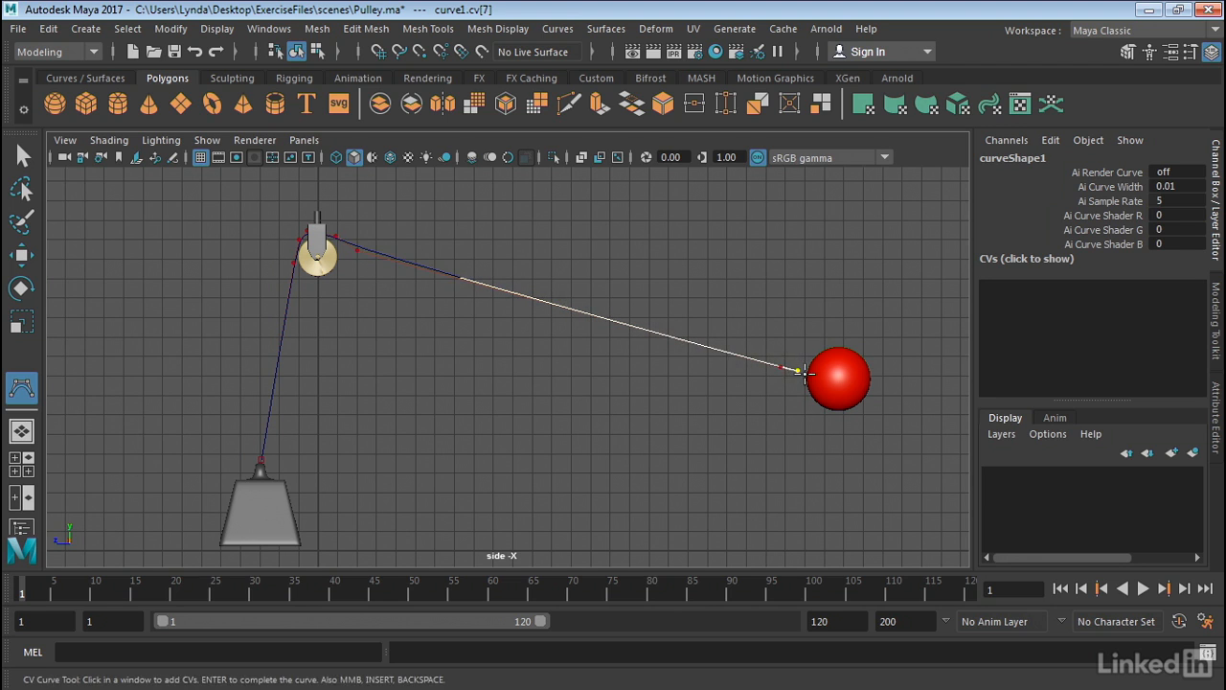
{"action": "left_click", "coordinate": [805, 375]}
{"action": "key", "text": "Return"}
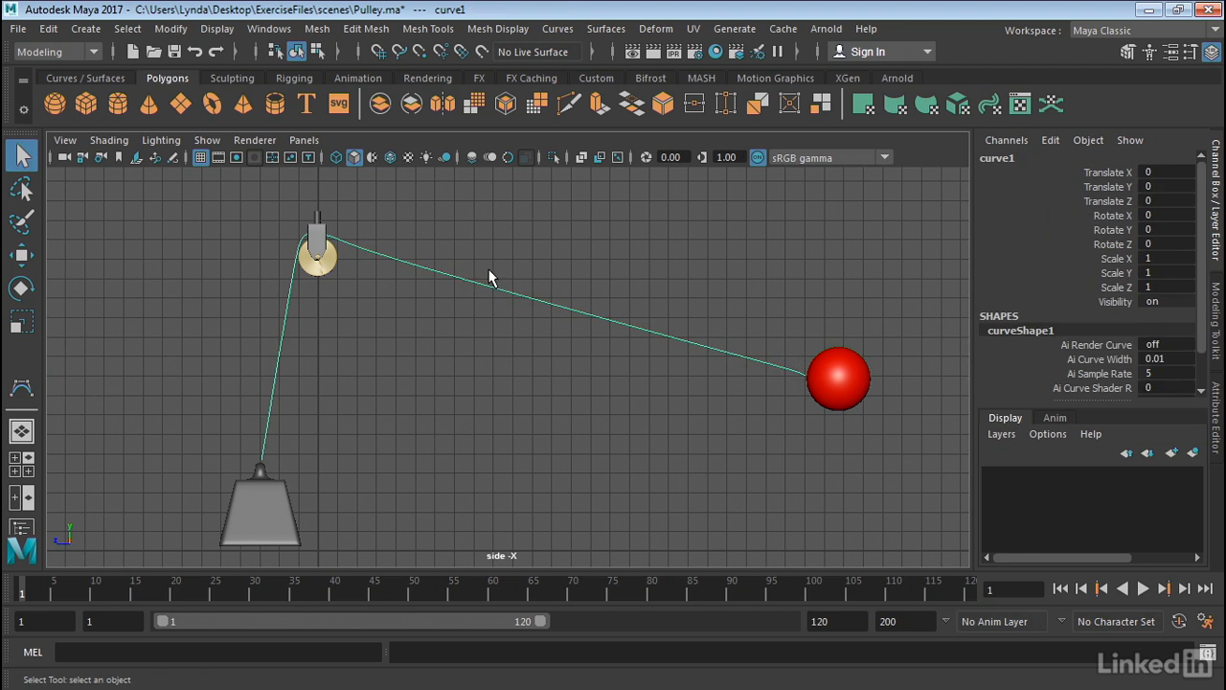
Show the curve's control vertices and move the one beside the pulley wheel, on the weight's side, slightly outward and down.
{"action": "scroll", "coordinate": [298, 234], "scroll_direction": "up", "scroll_amount": 4}
{"action": "middle_click_drag", "start_coordinate": [290, 233], "coordinate": [468, 379], "text": "alt"}
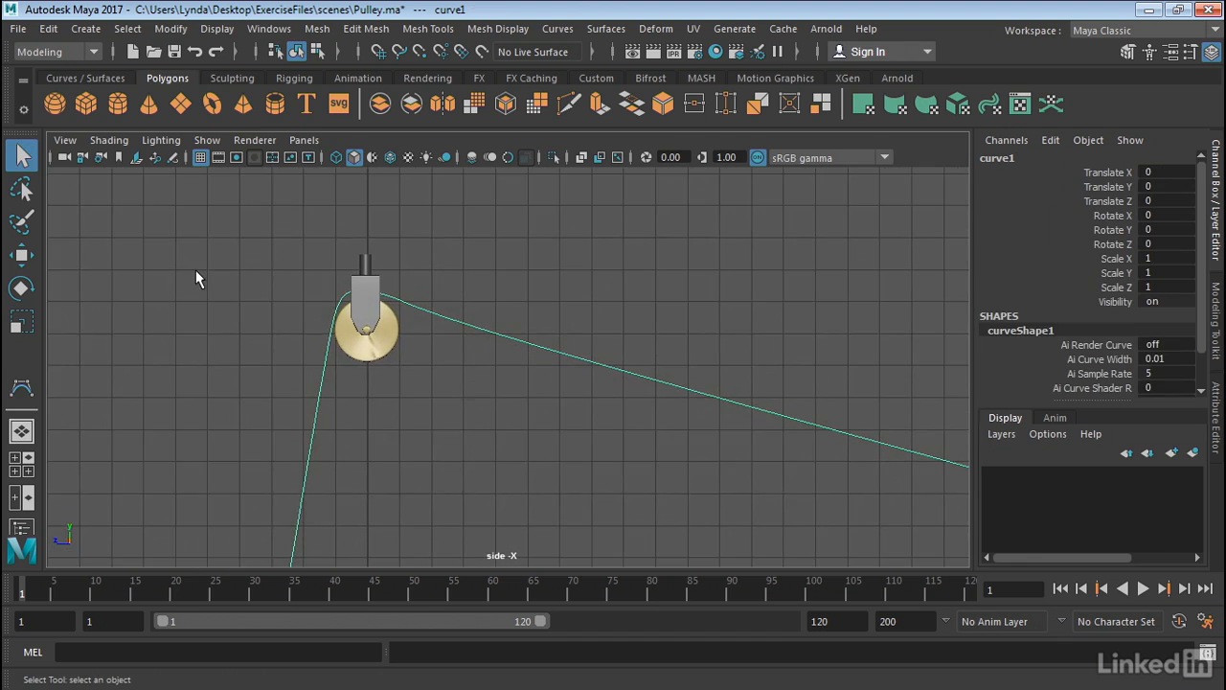
{"action": "scroll", "coordinate": [197, 272], "scroll_direction": "up", "scroll_amount": 3}
{"action": "scroll", "coordinate": [310, 226], "scroll_direction": "down", "scroll_amount": 4}
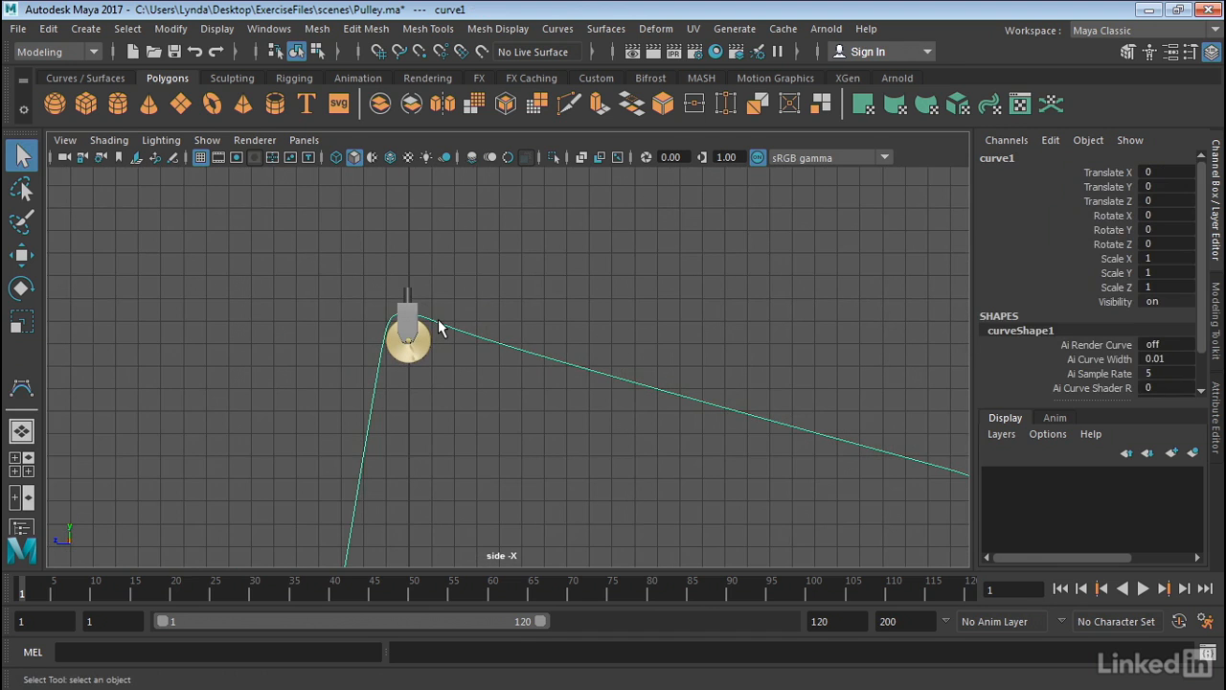
{"action": "right_click_drag", "start_coordinate": [437, 325], "coordinate": [390, 265]}
{"action": "right_click_drag", "start_coordinate": [353, 204], "coordinate": [355, 206]}
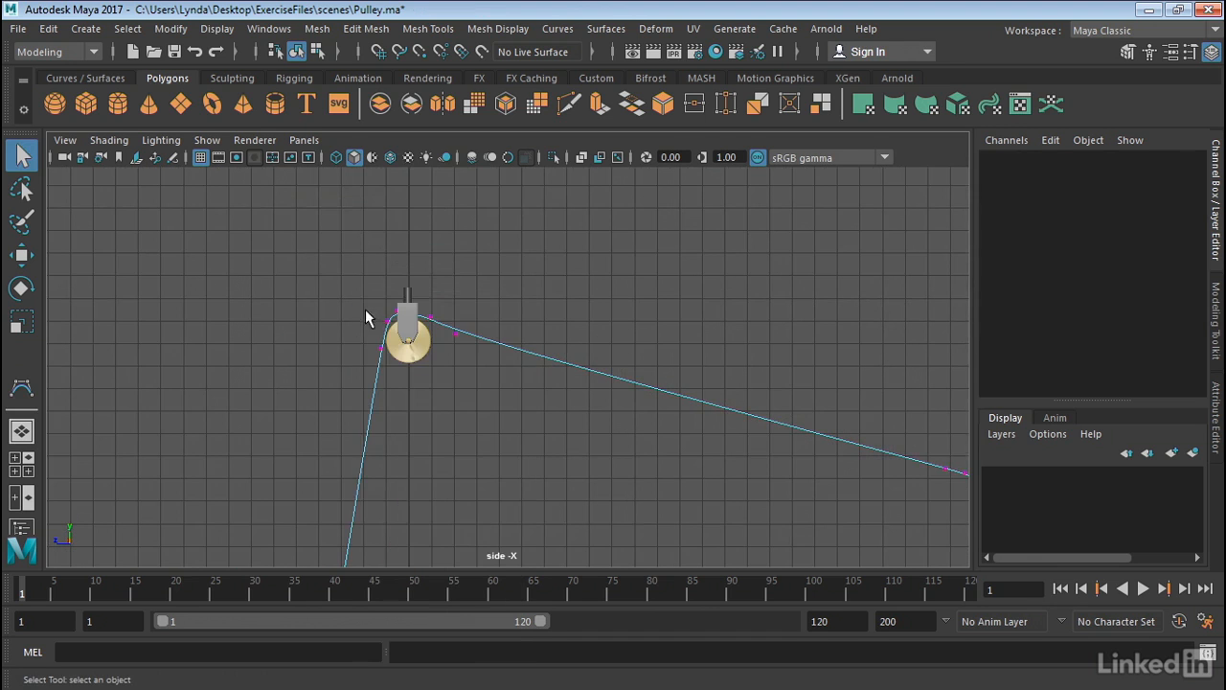
{"action": "scroll", "coordinate": [365, 308], "scroll_direction": "up", "scroll_amount": 2}
{"action": "key", "text": "w"}
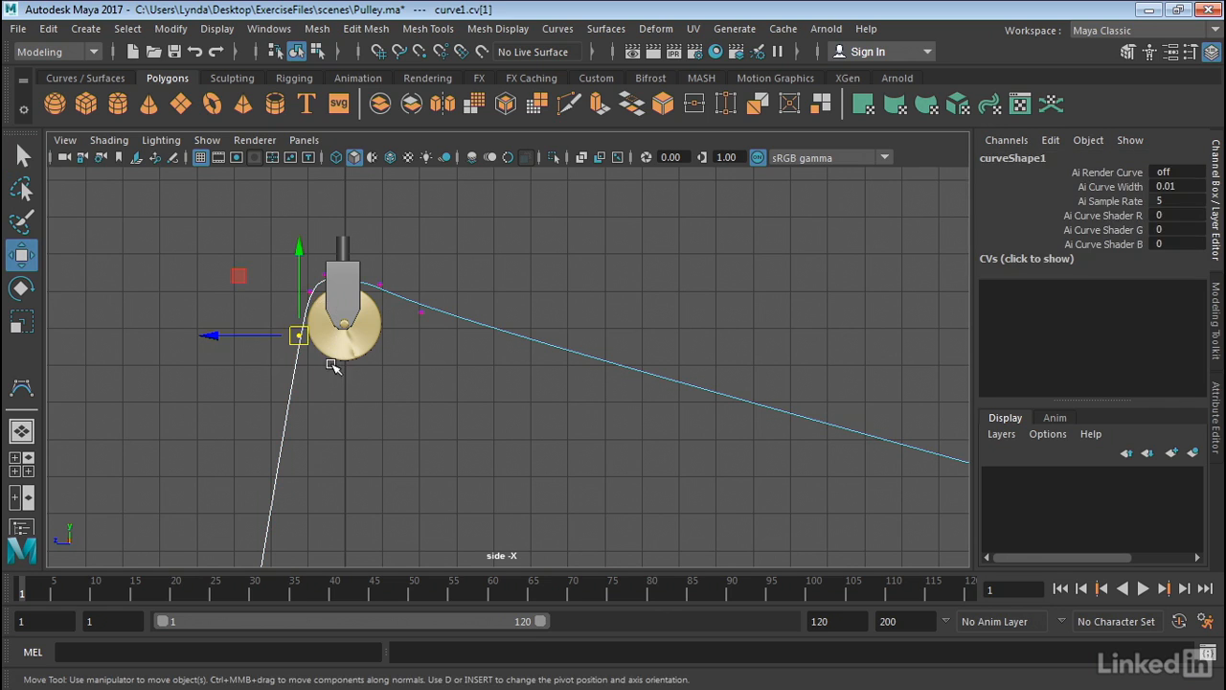
{"action": "mouse_move", "coordinate": [236, 274]}
{"action": "middle_mouse_down"}
{"action": "mouse_move", "coordinate": [237, 291]}
{"action": "mouse_move", "coordinate": [230, 282]}
{"action": "middle_mouse_up"}
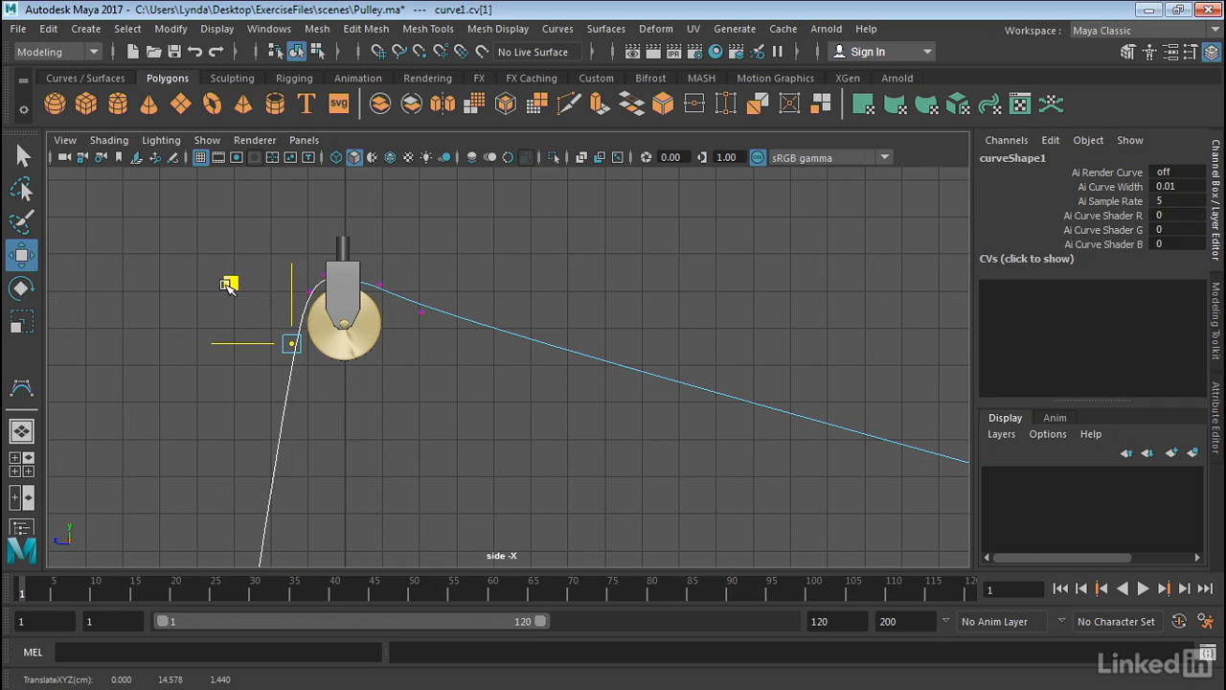
Adjust the next two control vertices so the curve wraps around the pulley wheel, and return to object mode with the curve selected.
{"action": "left_click", "coordinate": [255, 275]}
{"action": "left_click_drag", "start_coordinate": [254, 278], "coordinate": [305, 306]}
{"action": "left_click", "coordinate": [248, 243]}
{"action": "left_click", "coordinate": [417, 241]}
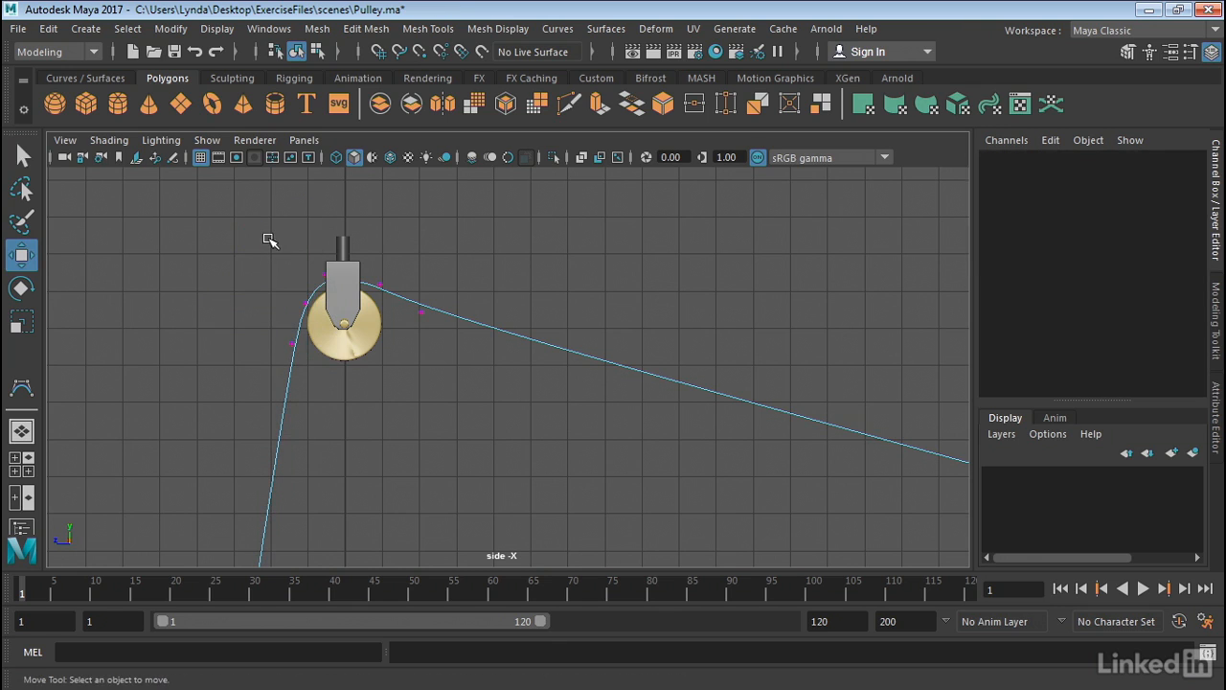
{"action": "left_click_drag", "start_coordinate": [268, 238], "coordinate": [329, 273]}
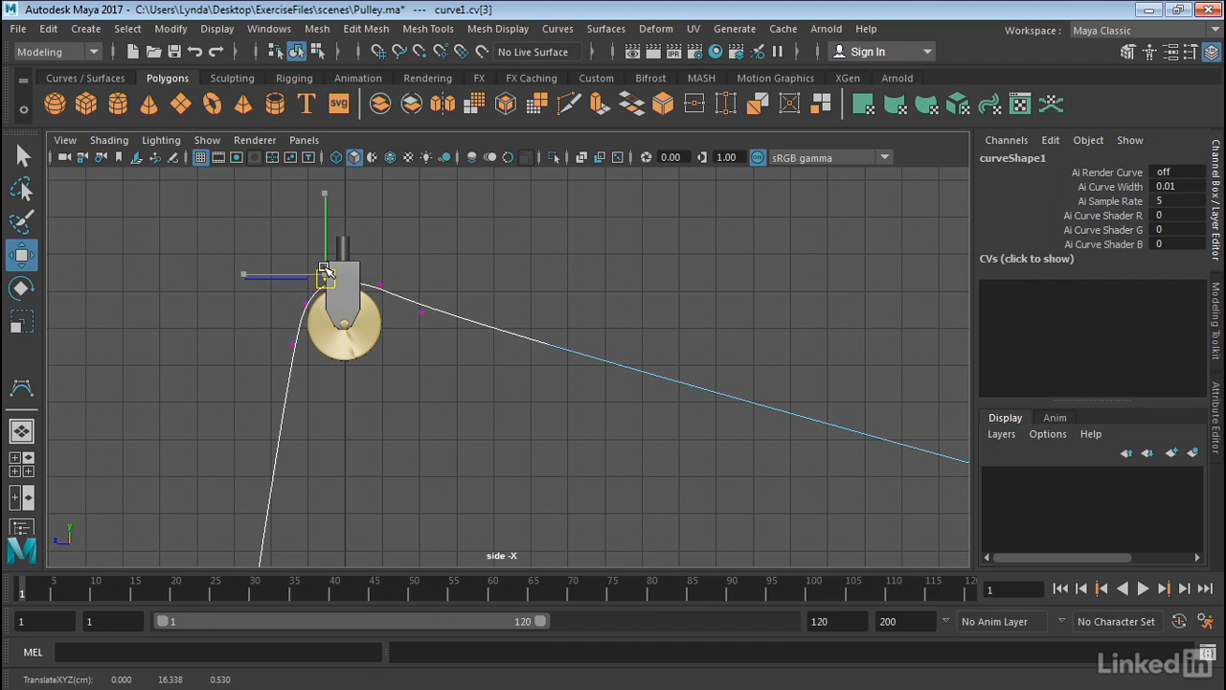
{"action": "left_click", "coordinate": [448, 287]}
{"action": "right_click_drag", "start_coordinate": [450, 315], "coordinate": [528, 186]}
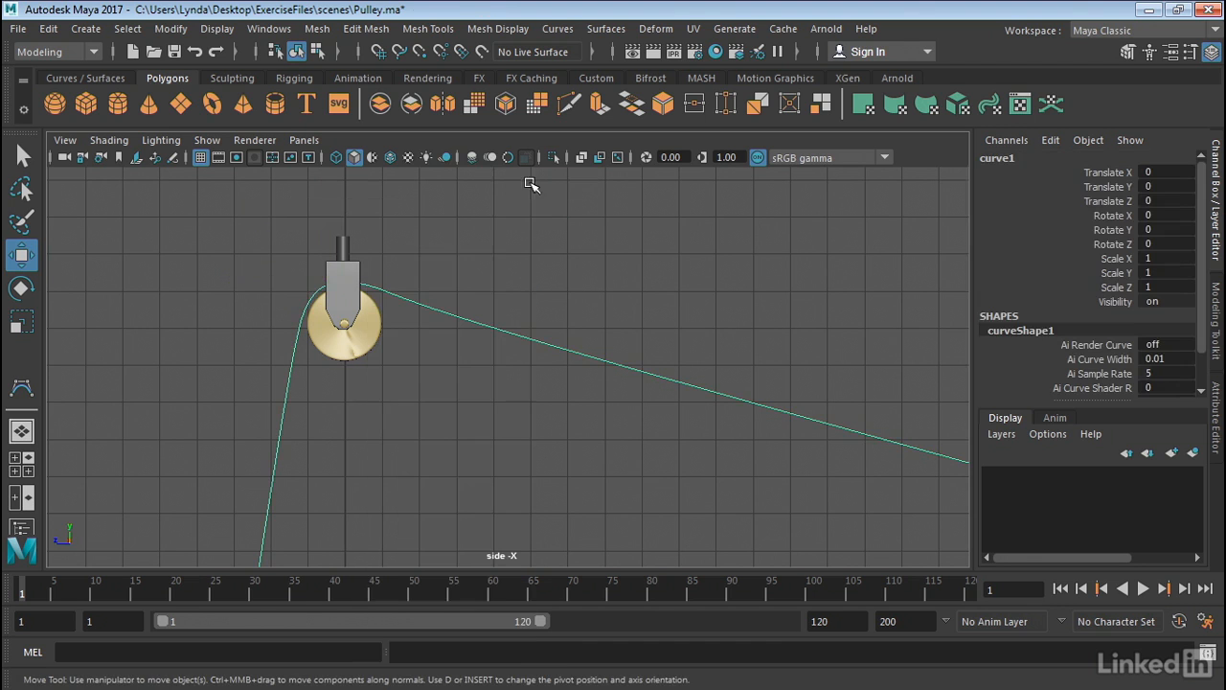
Rebuild the rope curve with 100 spans.
{"action": "right_click_drag", "start_coordinate": [514, 408], "coordinate": [3, 382], "text": "alt"}
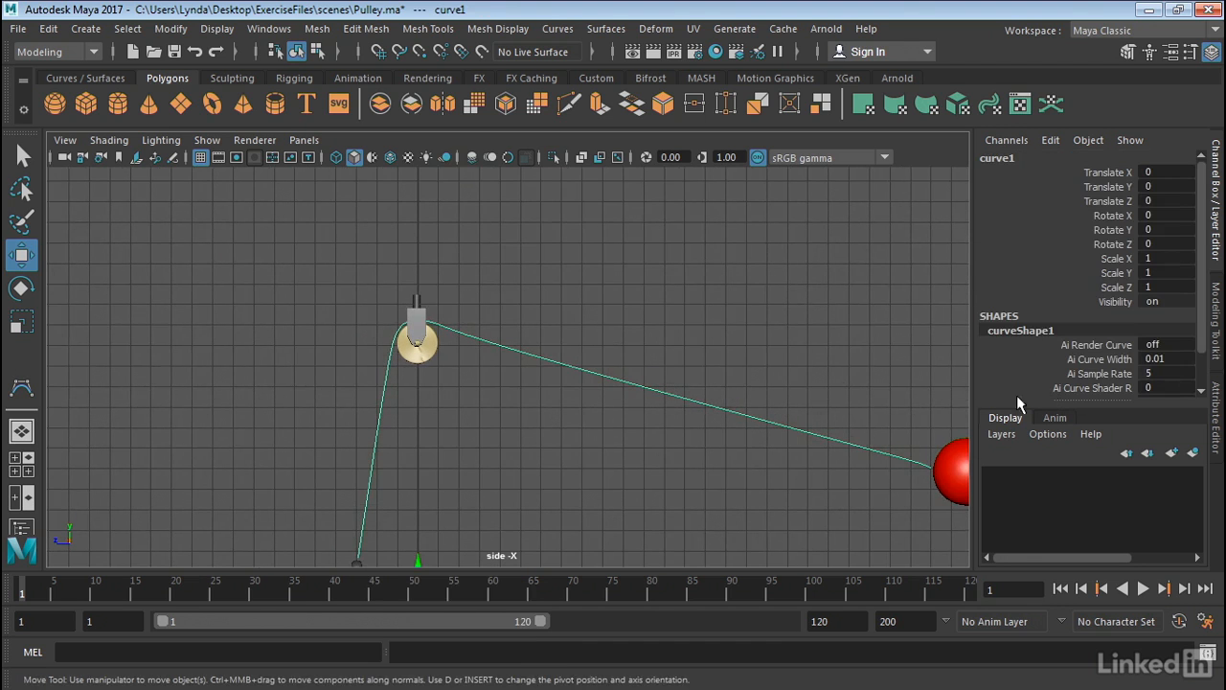
{"action": "right_click_drag", "start_coordinate": [705, 369], "coordinate": [556, 384], "text": "alt"}
{"action": "middle_click_drag", "start_coordinate": [822, 409], "coordinate": [783, 372], "text": "alt"}
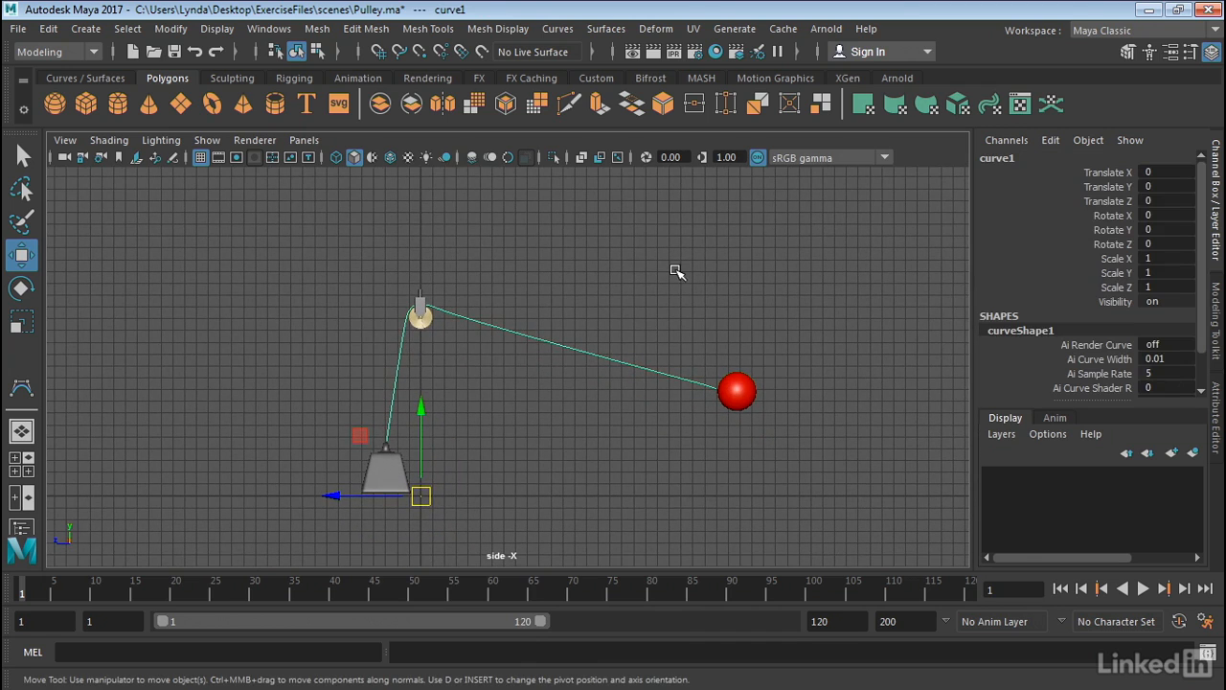
{"action": "left_click", "coordinate": [560, 29]}
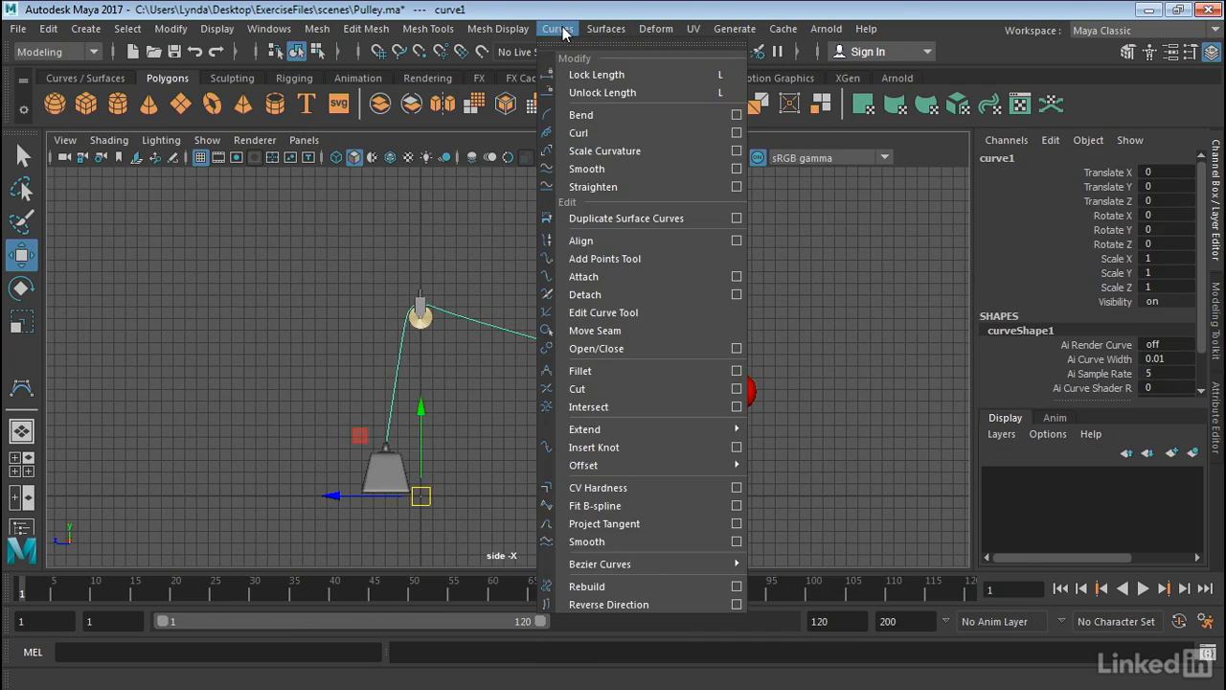
{"action": "left_click", "coordinate": [737, 587]}
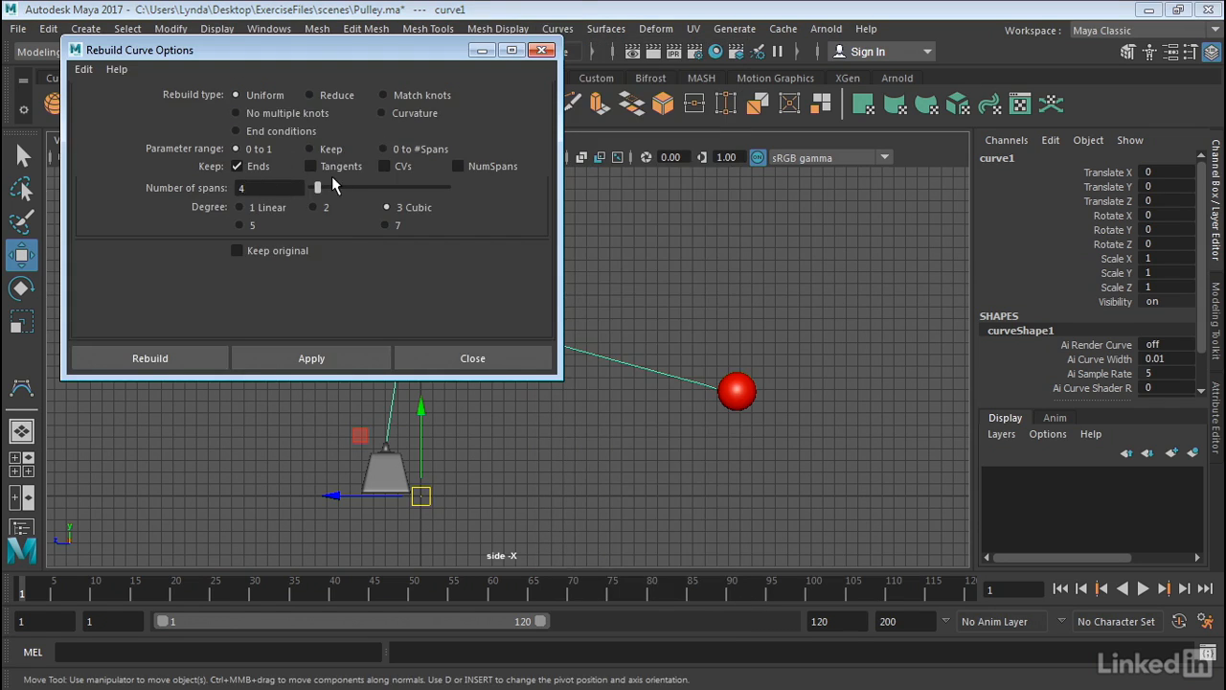
{"action": "left_click_drag", "start_coordinate": [334, 185], "coordinate": [420, 187]}
{"action": "left_click_drag", "start_coordinate": [268, 191], "coordinate": [186, 190]}
{"action": "type", "text": "100"}
{"action": "left_click", "coordinate": [225, 357]}
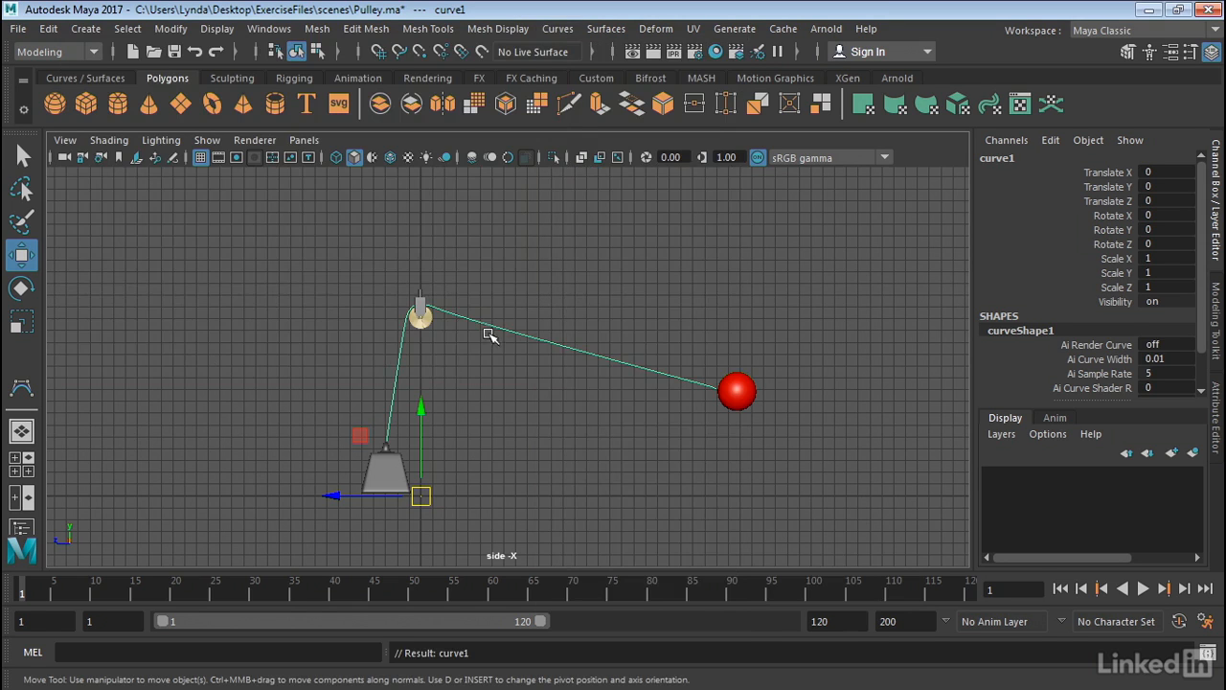
Check the rebuilt curve's control vertices, and return to object mode with the whole curve selected.
{"action": "right_click_drag", "start_coordinate": [489, 333], "coordinate": [408, 215]}
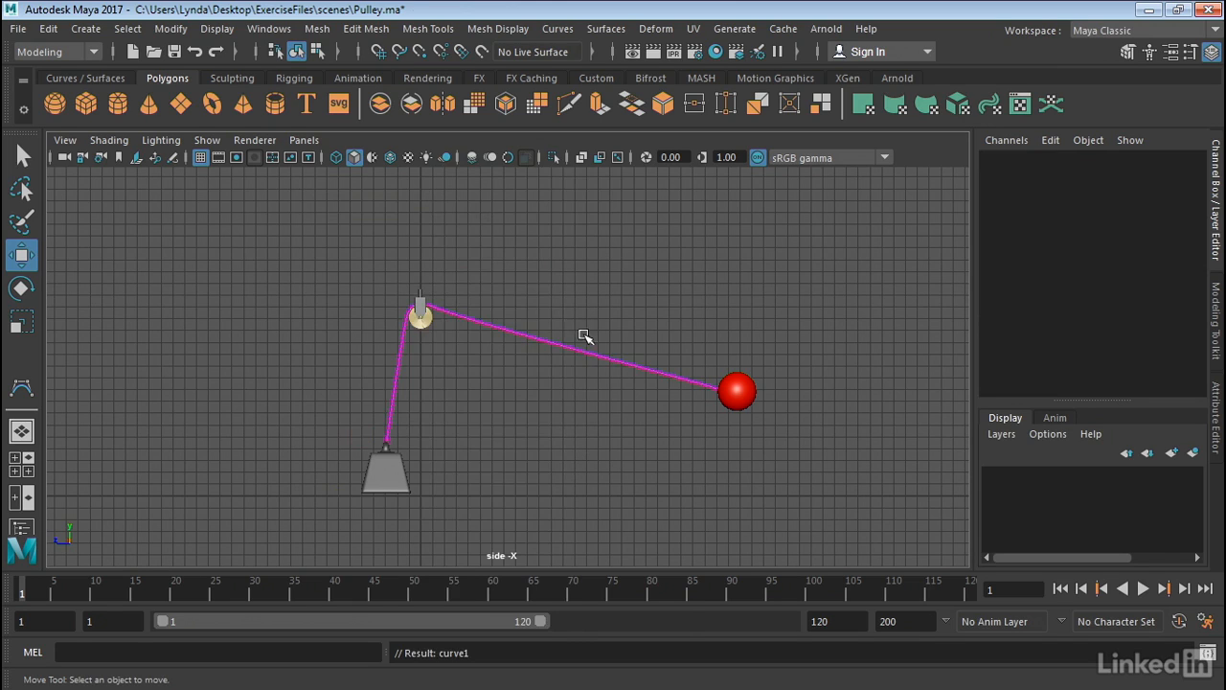
{"action": "right_click_drag", "start_coordinate": [586, 345], "coordinate": [686, 186]}
{"action": "left_click", "coordinate": [563, 259]}
{"action": "left_click_drag", "start_coordinate": [559, 282], "coordinate": [539, 387]}
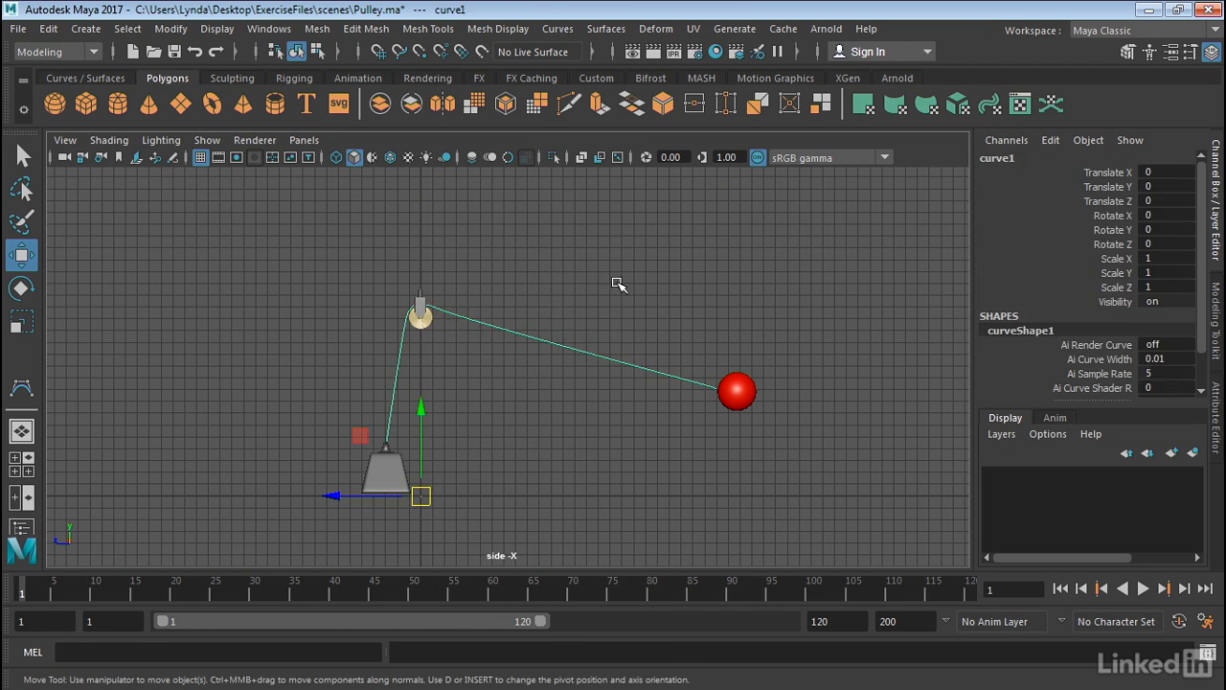
In the perspective view, make the selected rope curve dynamic with nHair and play the simulation.
{"action": "key", "text": "space"}
{"action": "key", "text": "space"}
{"action": "left_click_drag", "start_coordinate": [699, 335], "coordinate": [665, 331], "text": "alt"}
{"action": "middle_click_drag", "start_coordinate": [744, 365], "coordinate": [713, 356], "text": "alt"}
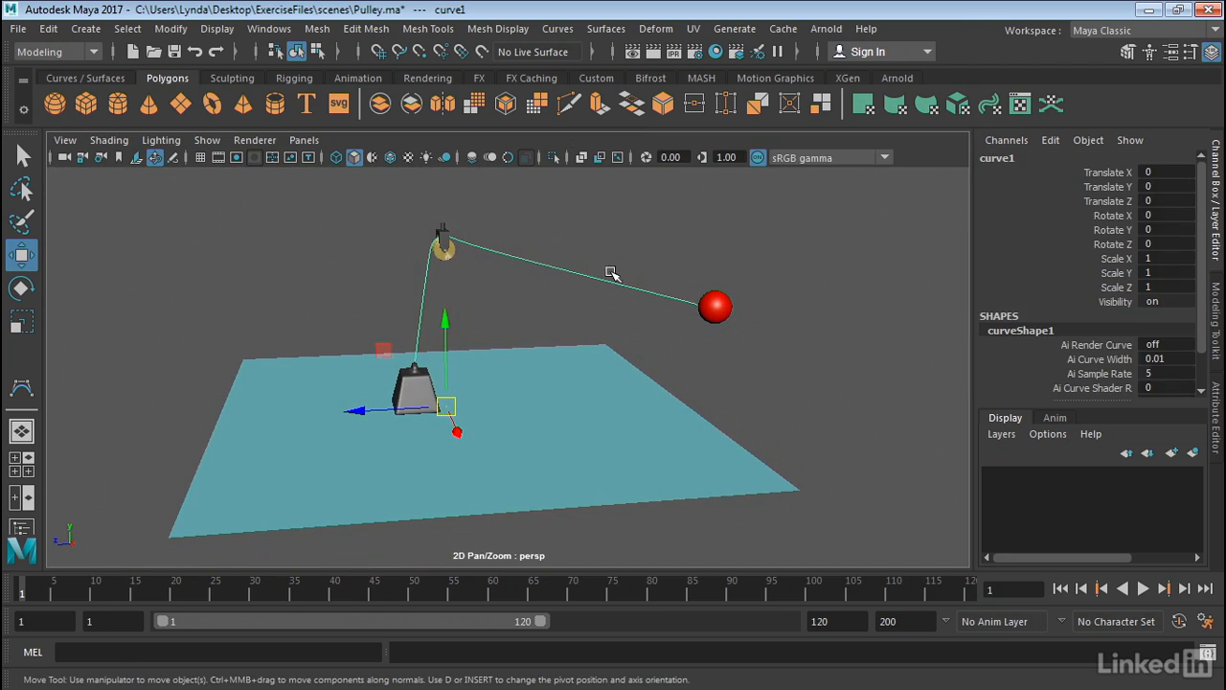
{"action": "left_click", "coordinate": [56, 54]}
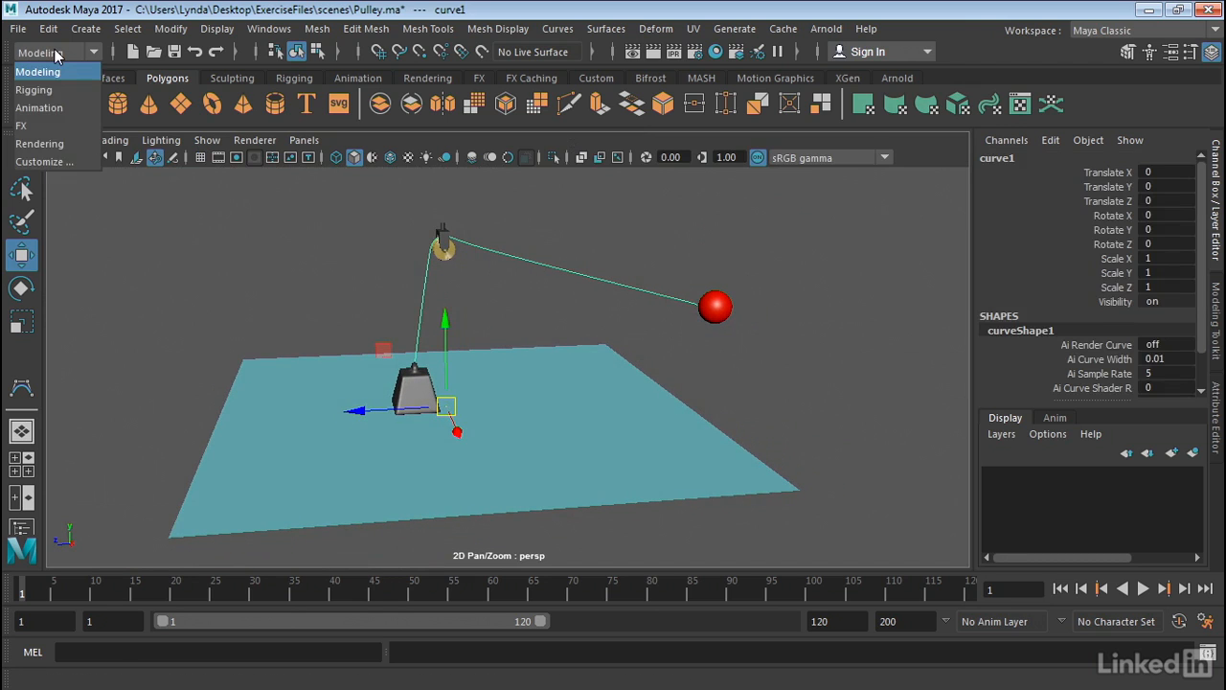
{"action": "left_click", "coordinate": [29, 126]}
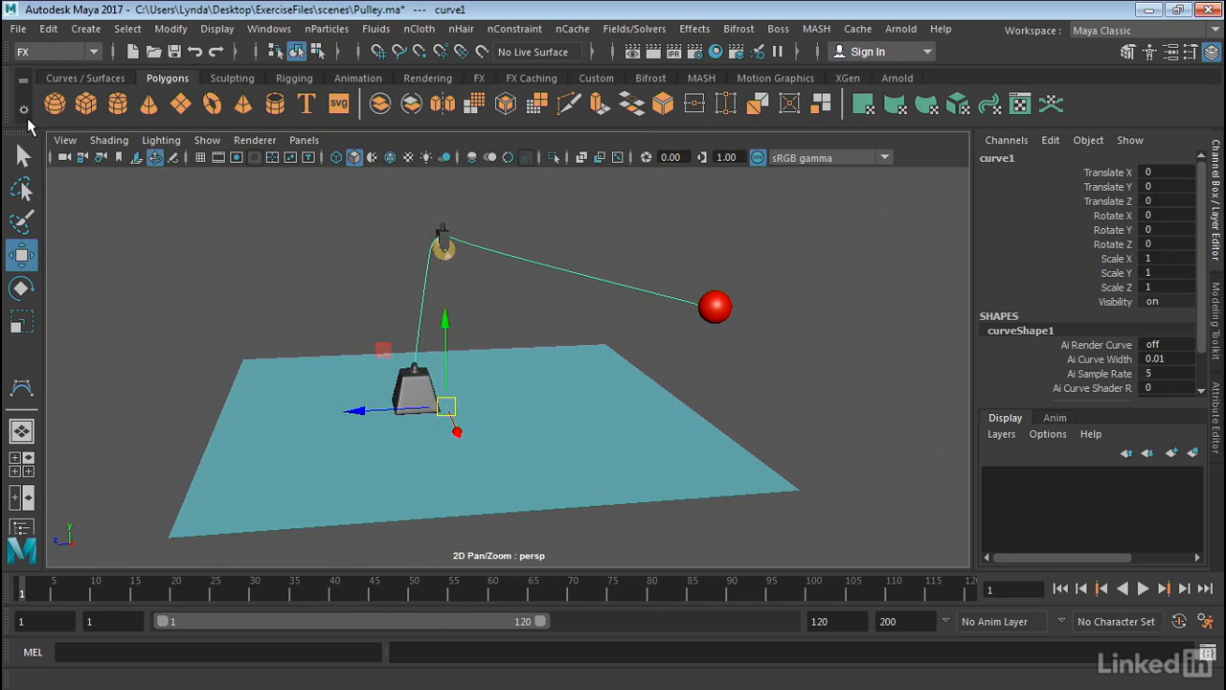
{"action": "left_click", "coordinate": [461, 29]}
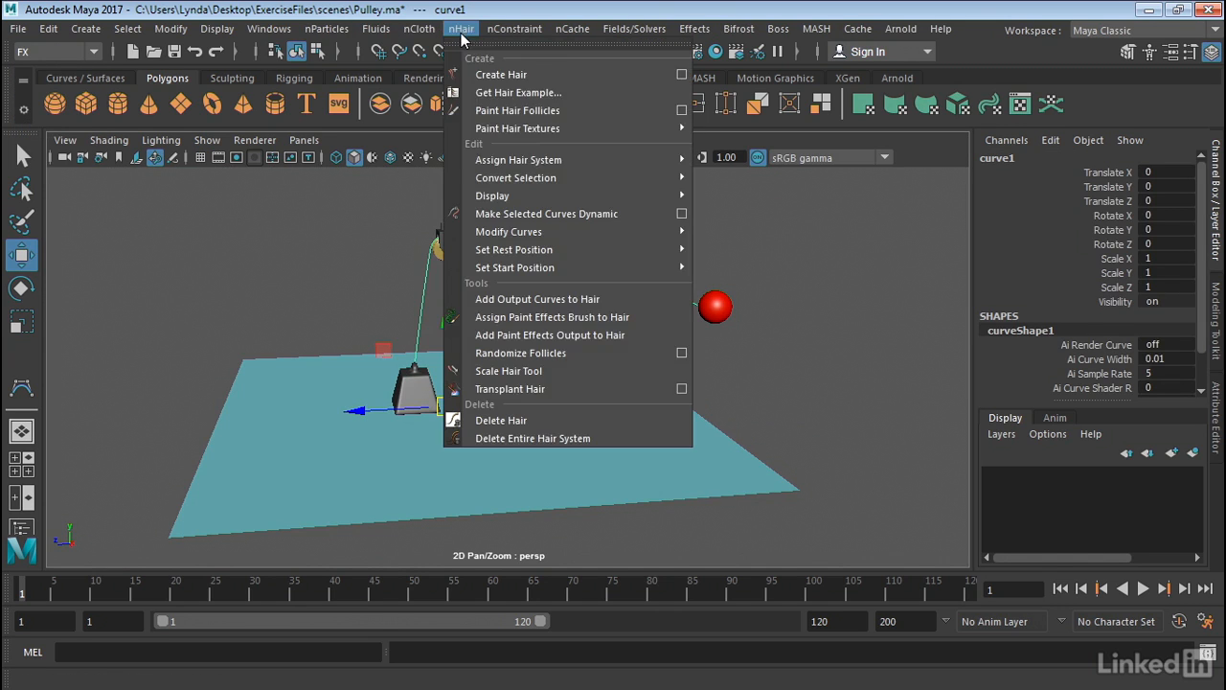
{"action": "left_click", "coordinate": [558, 213]}
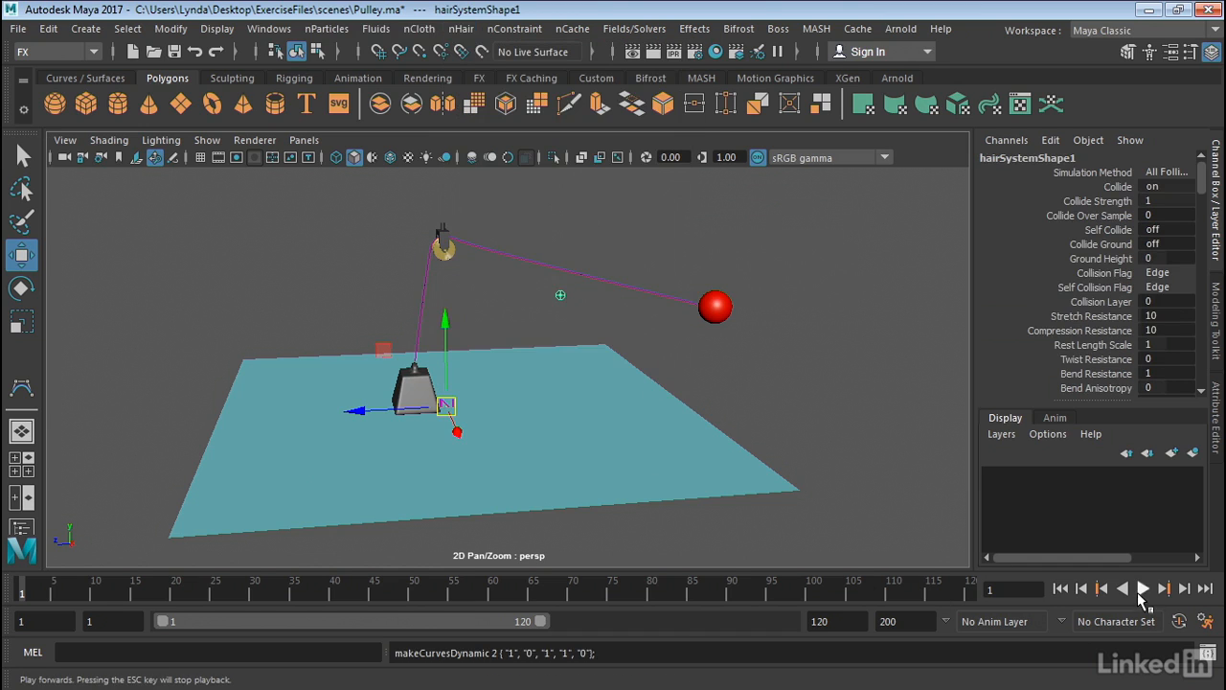
{"action": "left_click", "coordinate": [1141, 590]}
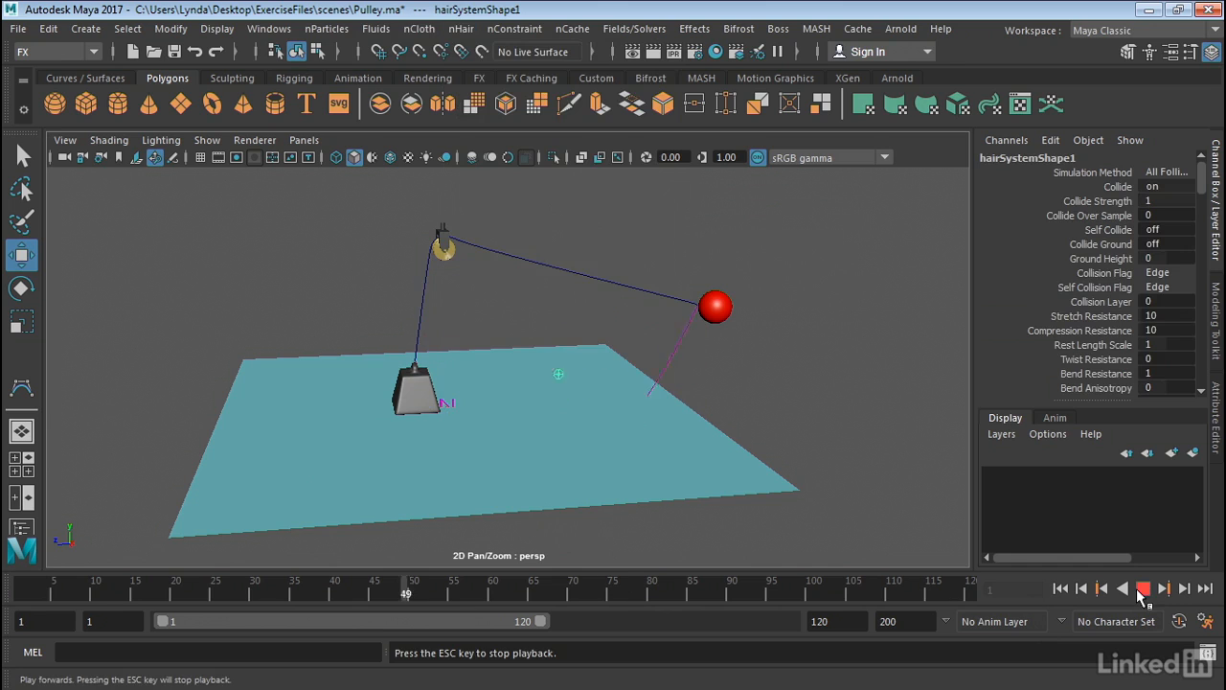
Stop and rewind the simulation to frame 1, and set the playback speed to Real-time [24 fps].
{"action": "left_click", "coordinate": [1142, 588]}
{"action": "left_click", "coordinate": [22, 591]}
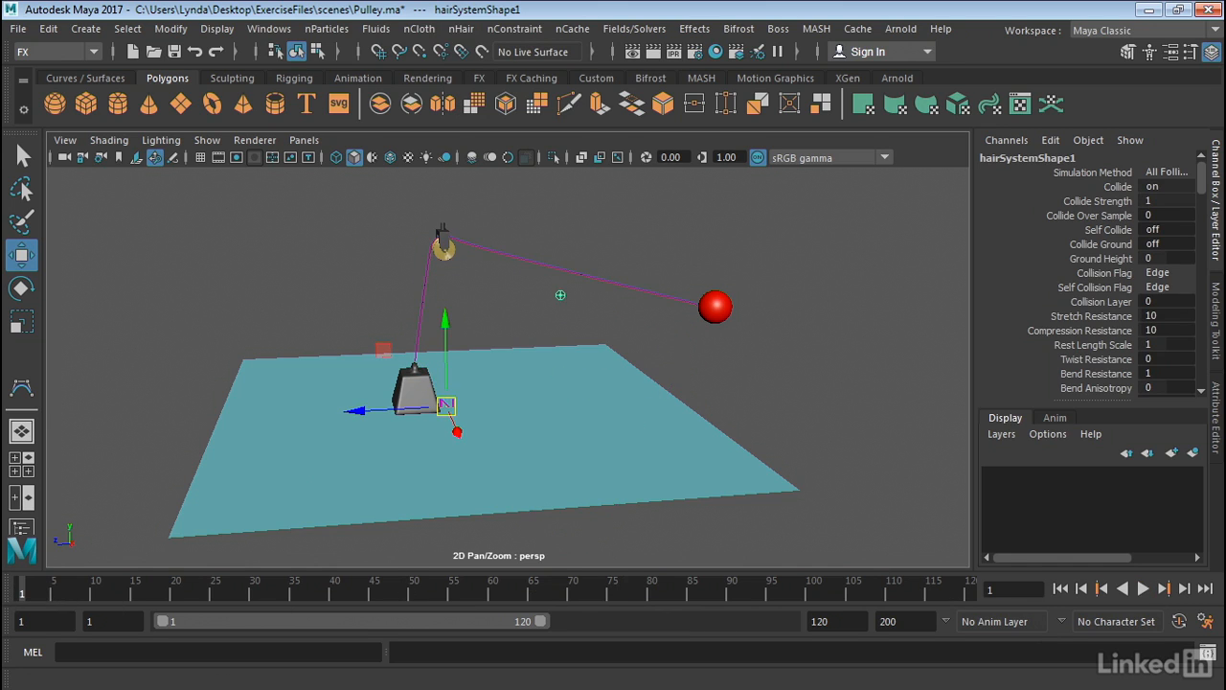
{"action": "left_click", "coordinate": [1205, 623]}
{"action": "left_click", "coordinate": [676, 515]}
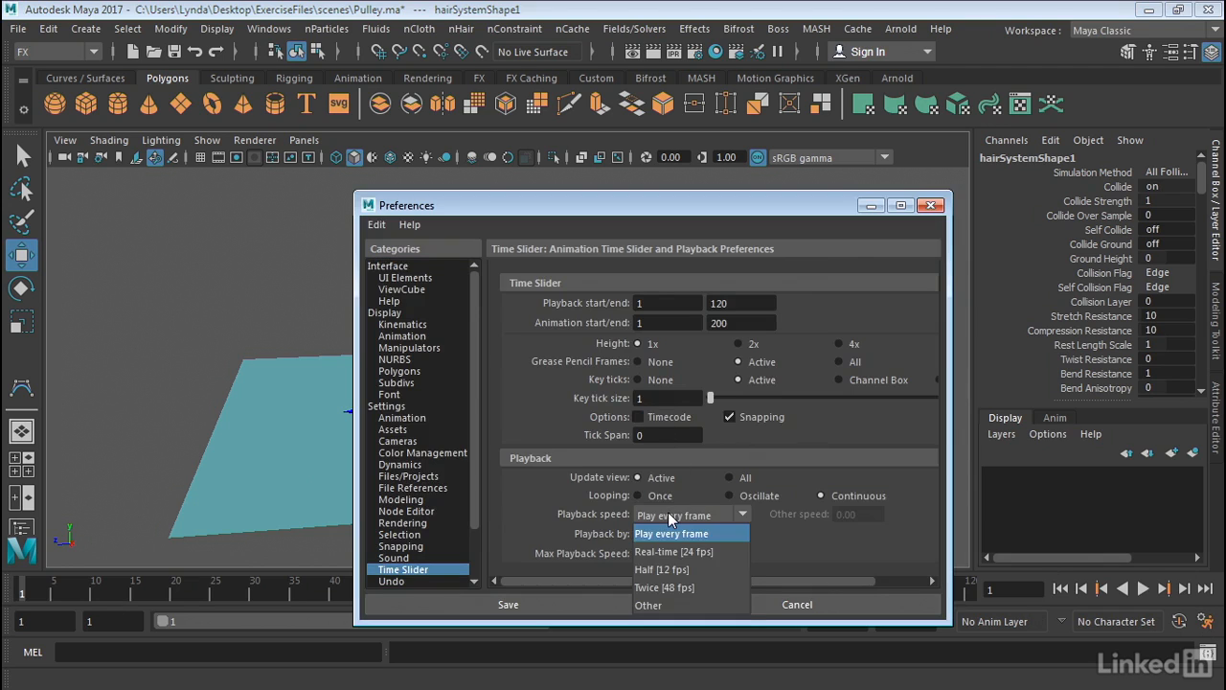
{"action": "left_click", "coordinate": [670, 552]}
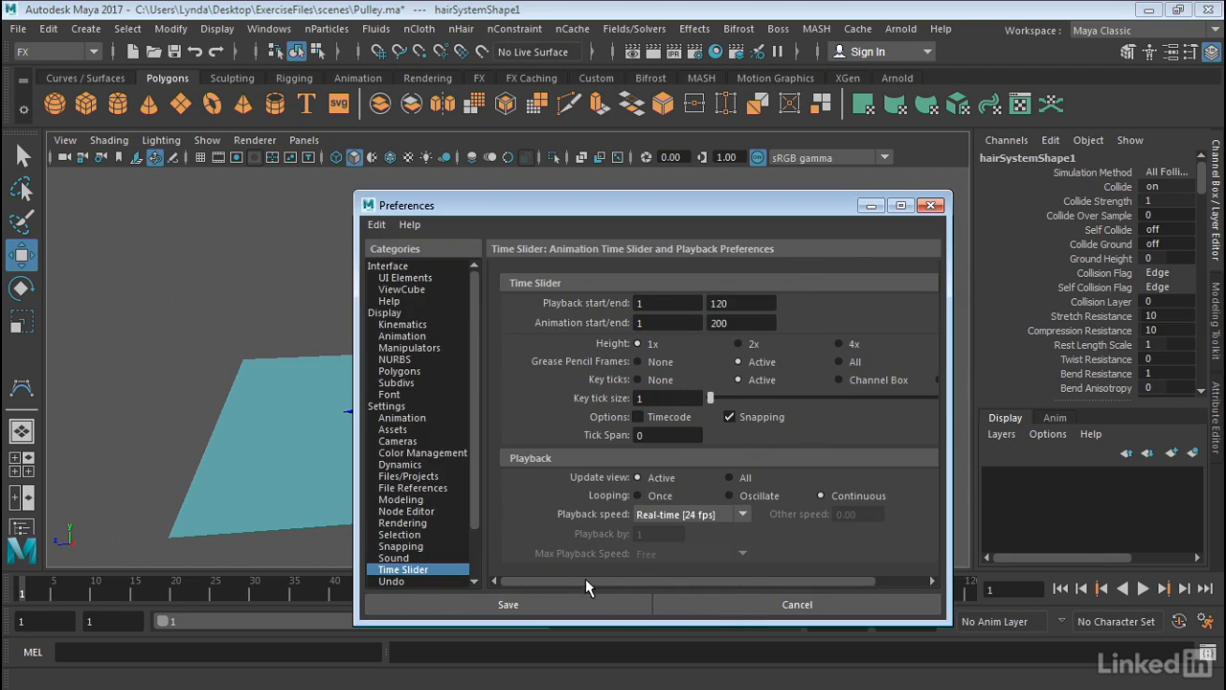
{"action": "left_click", "coordinate": [921, 207]}
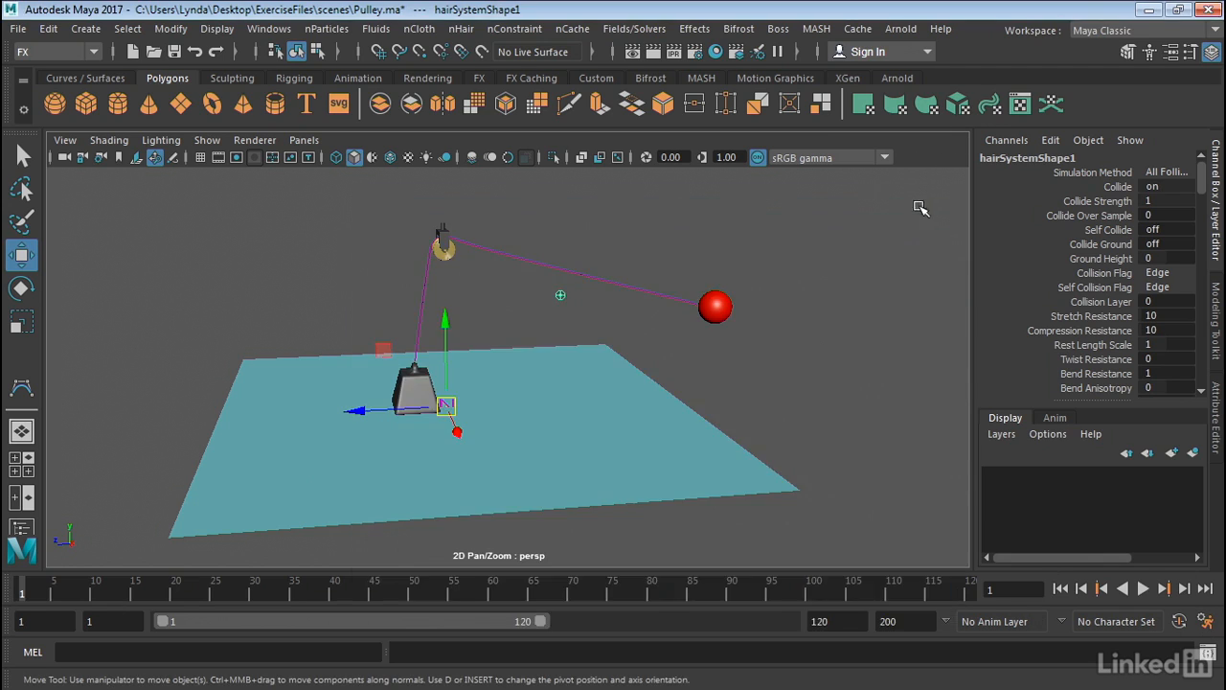
Play the rope simulation to check how the dynamic curve moves, and return to frame 1.
{"action": "left_click", "coordinate": [1143, 589]}
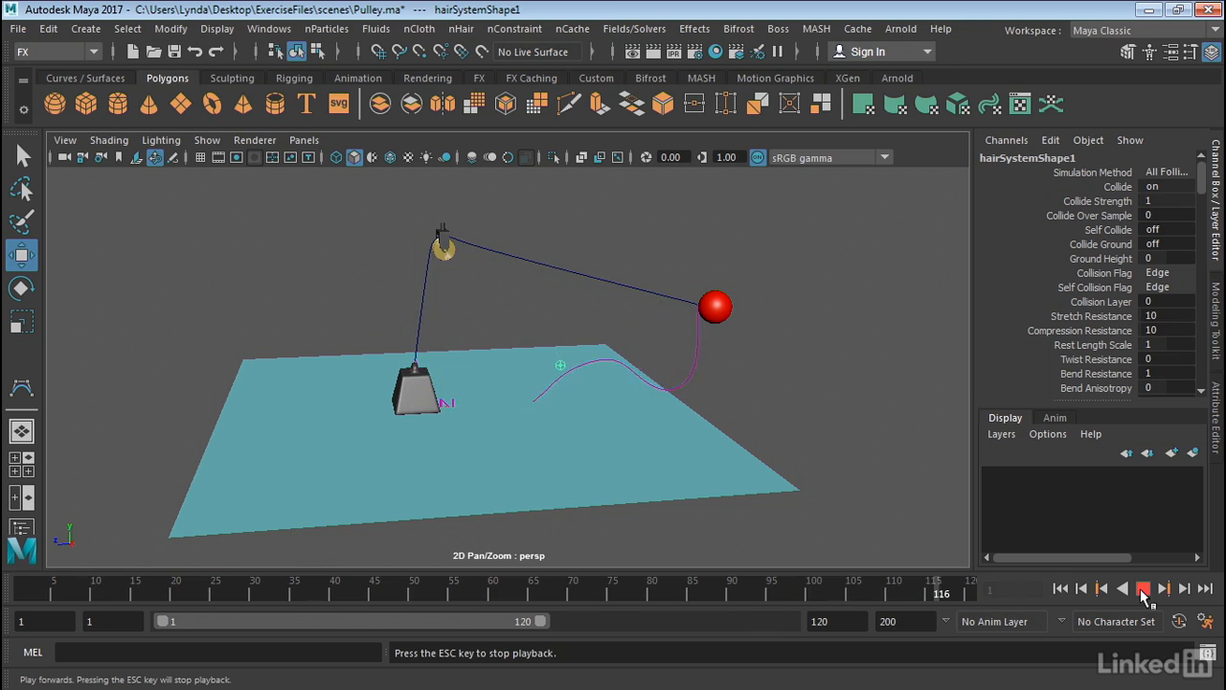
{"action": "left_click", "coordinate": [1143, 589]}
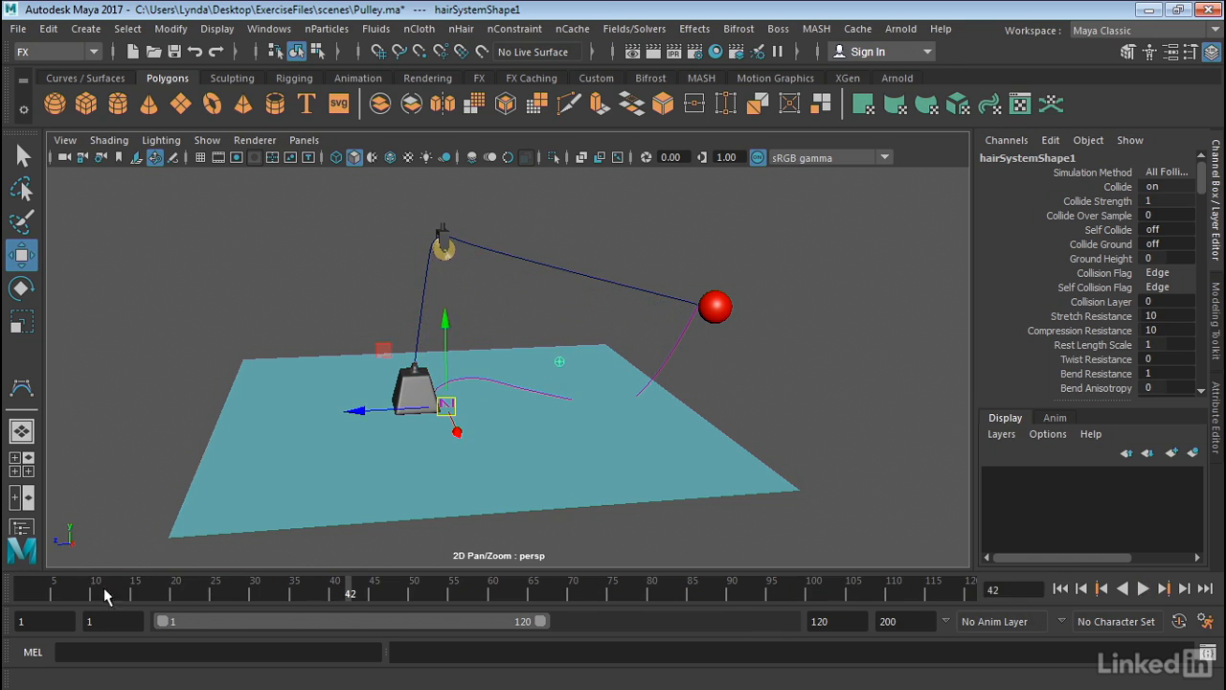
{"action": "left_click_drag", "start_coordinate": [75, 593], "coordinate": [21, 590]}
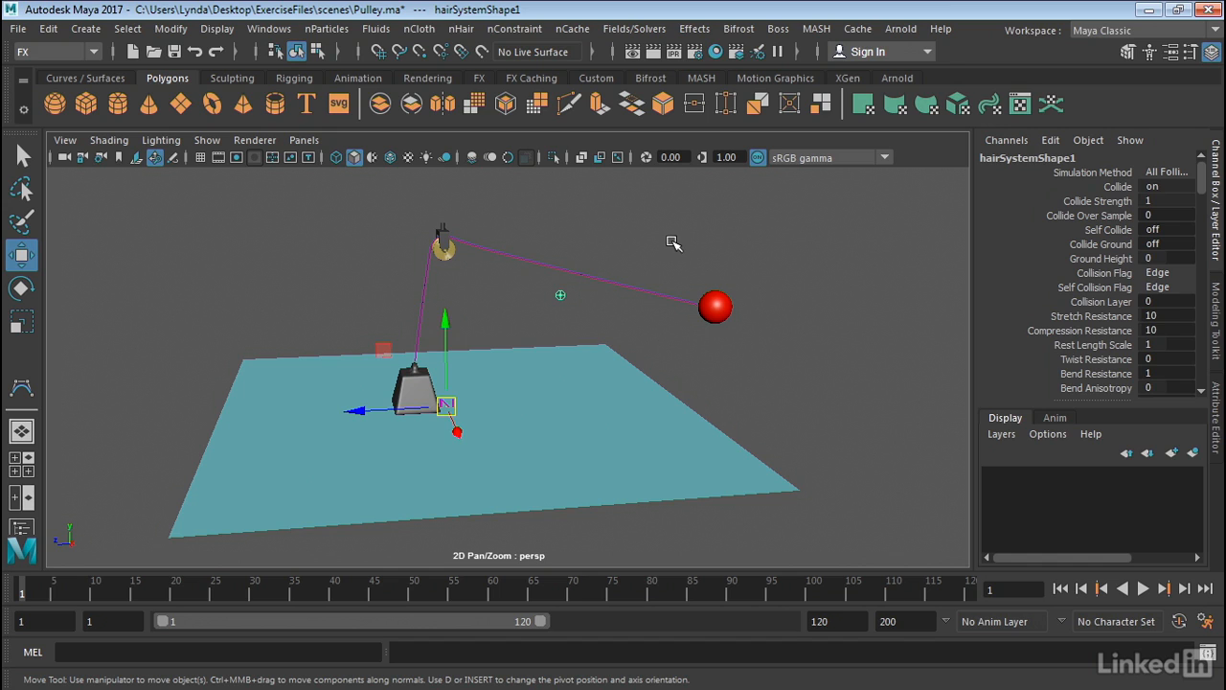
Make the pulley wheel a passive collider, and play the simulation to test the rope against it.
{"action": "left_click", "coordinate": [450, 259]}
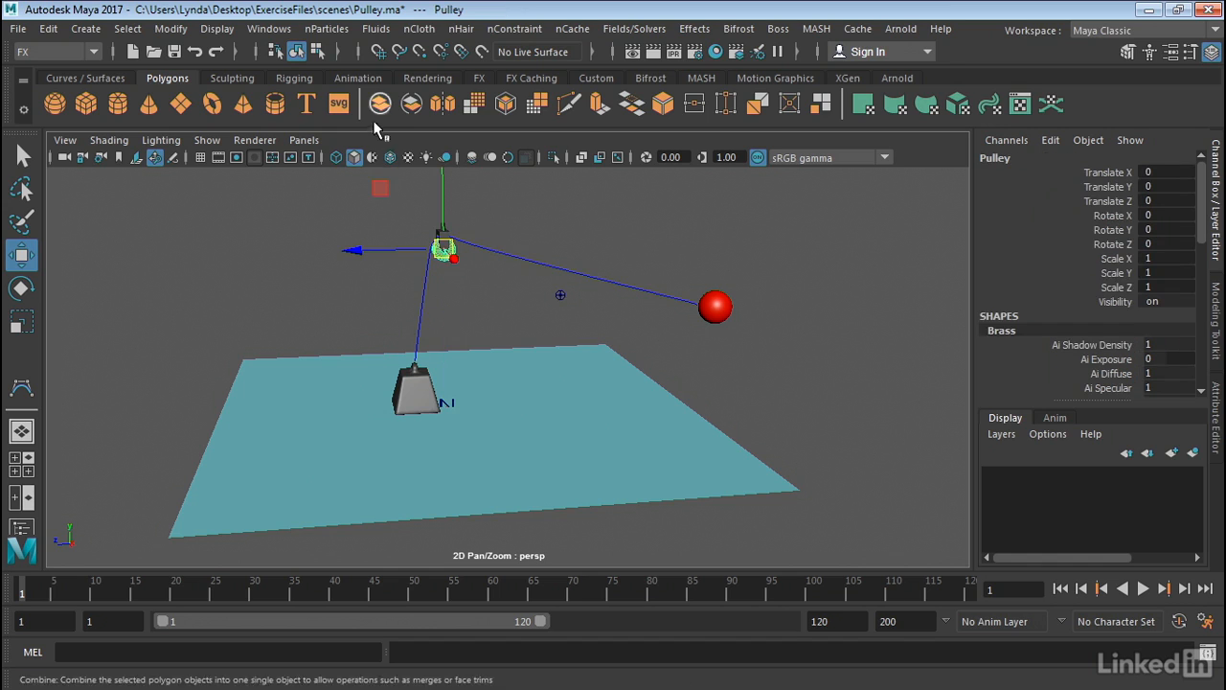
{"action": "left_click", "coordinate": [418, 30]}
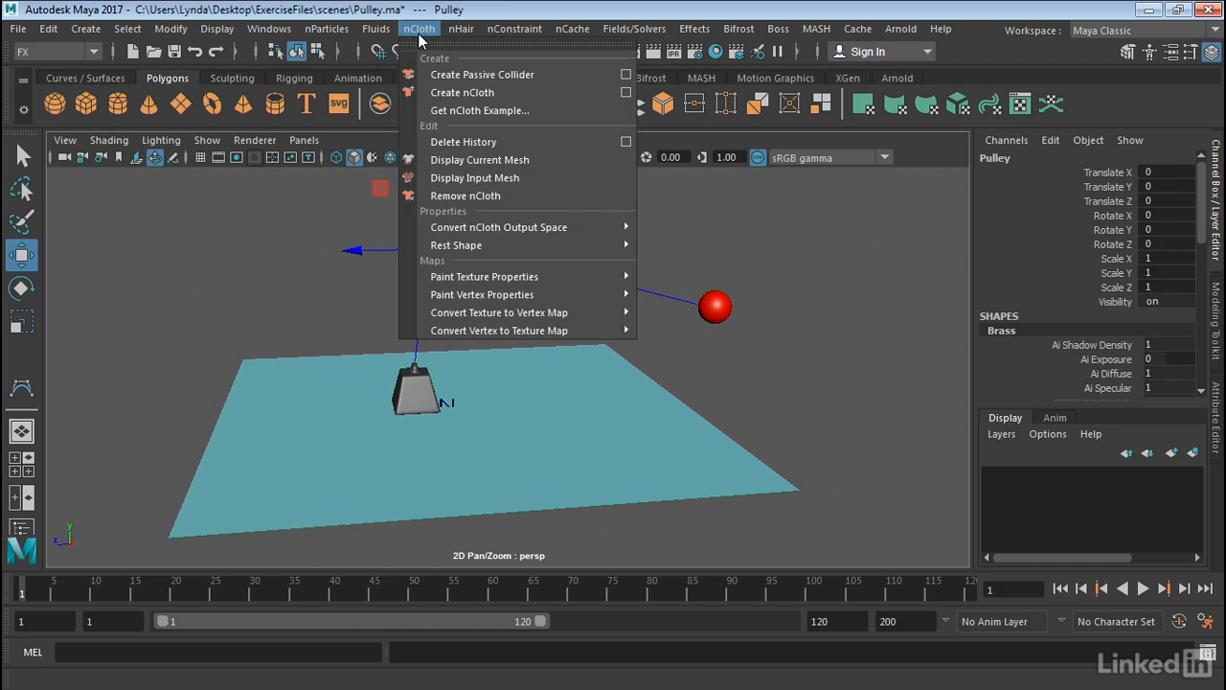
{"action": "left_click", "coordinate": [500, 75]}
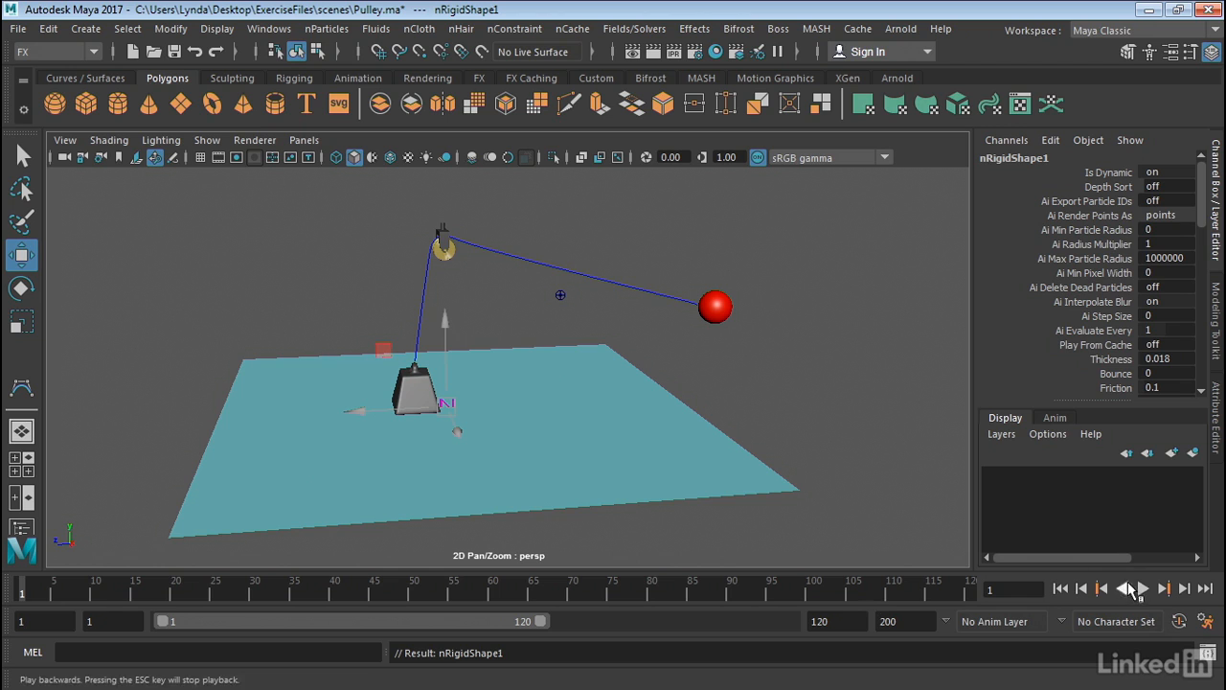
{"action": "left_click", "coordinate": [1142, 588]}
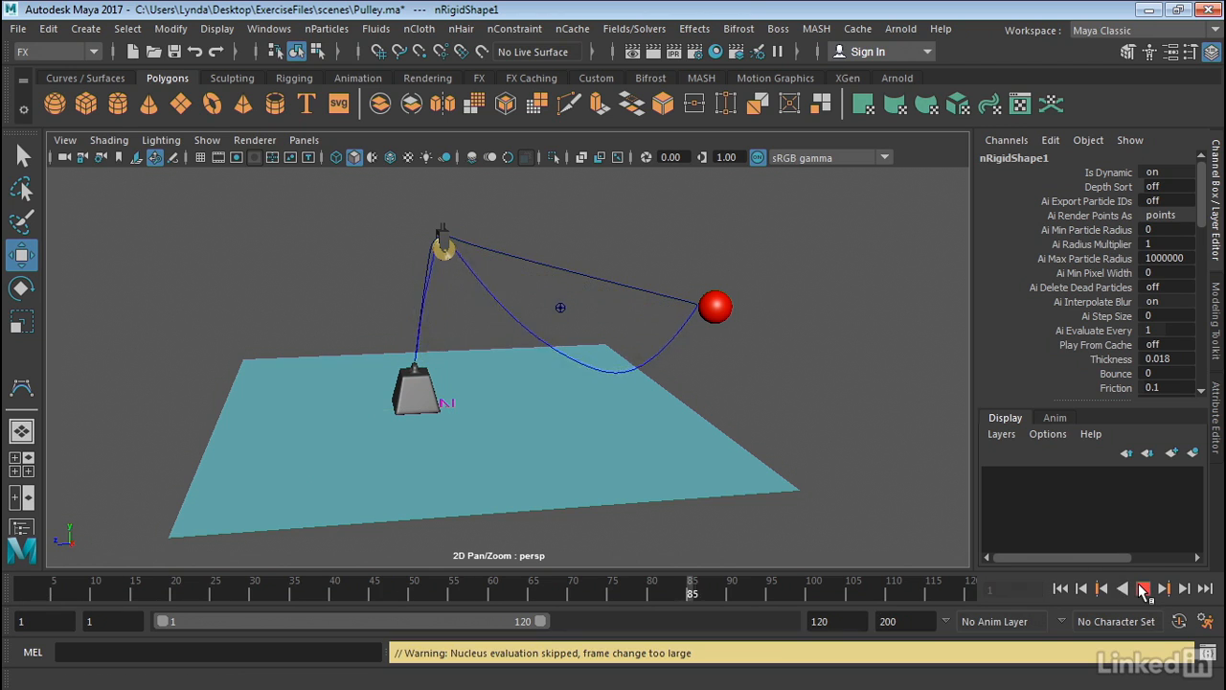
{"action": "left_click", "coordinate": [1142, 588]}
Make the pulley's bracket a passive collider, and return to frame 1.
{"action": "left_click", "coordinate": [446, 239]}
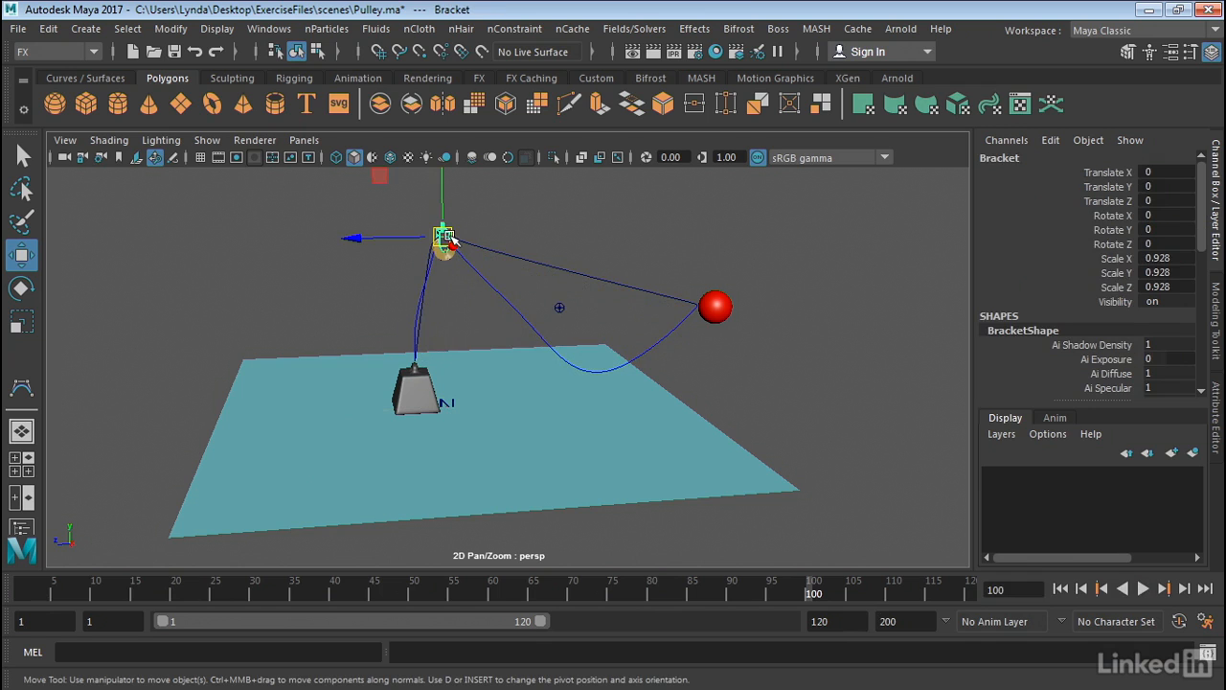
{"action": "left_click", "coordinate": [412, 30]}
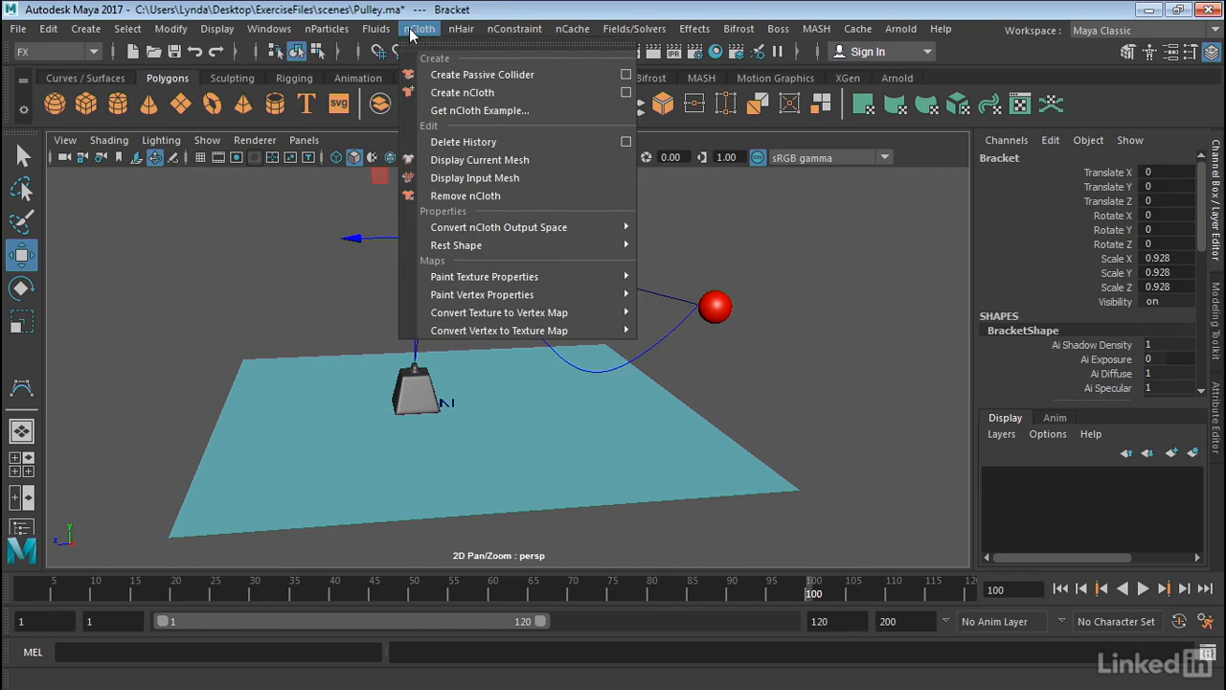
{"action": "left_click", "coordinate": [445, 72]}
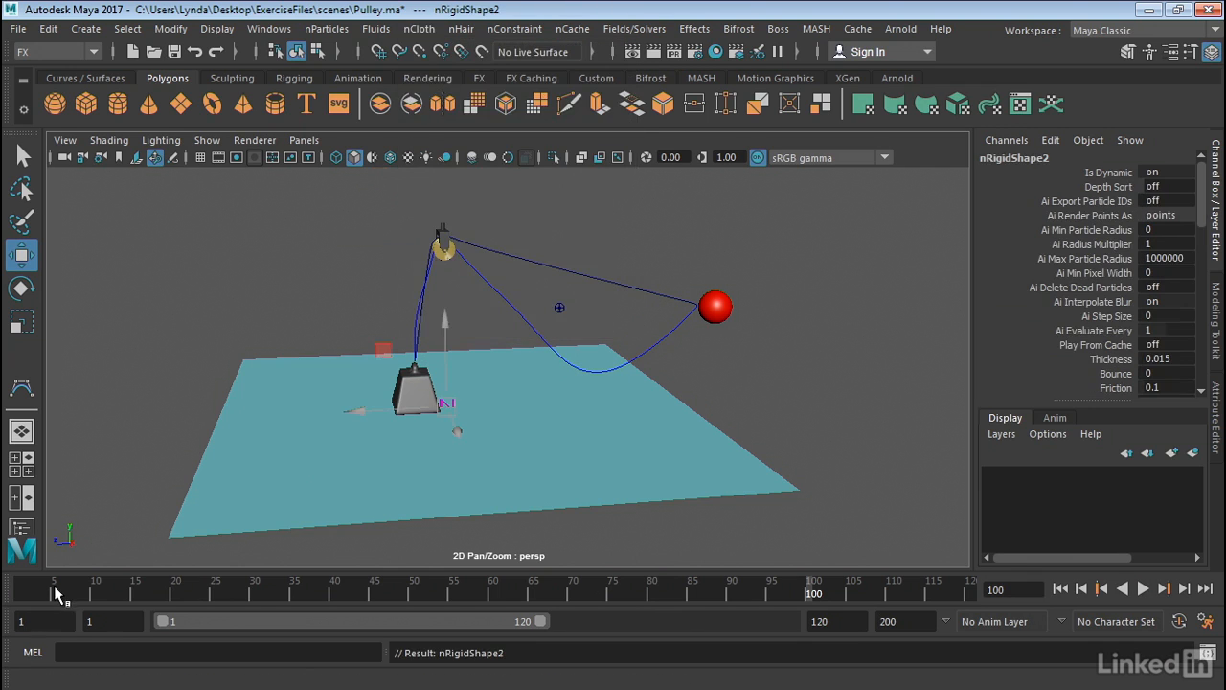
{"action": "left_click_drag", "start_coordinate": [55, 589], "coordinate": [4, 585]}
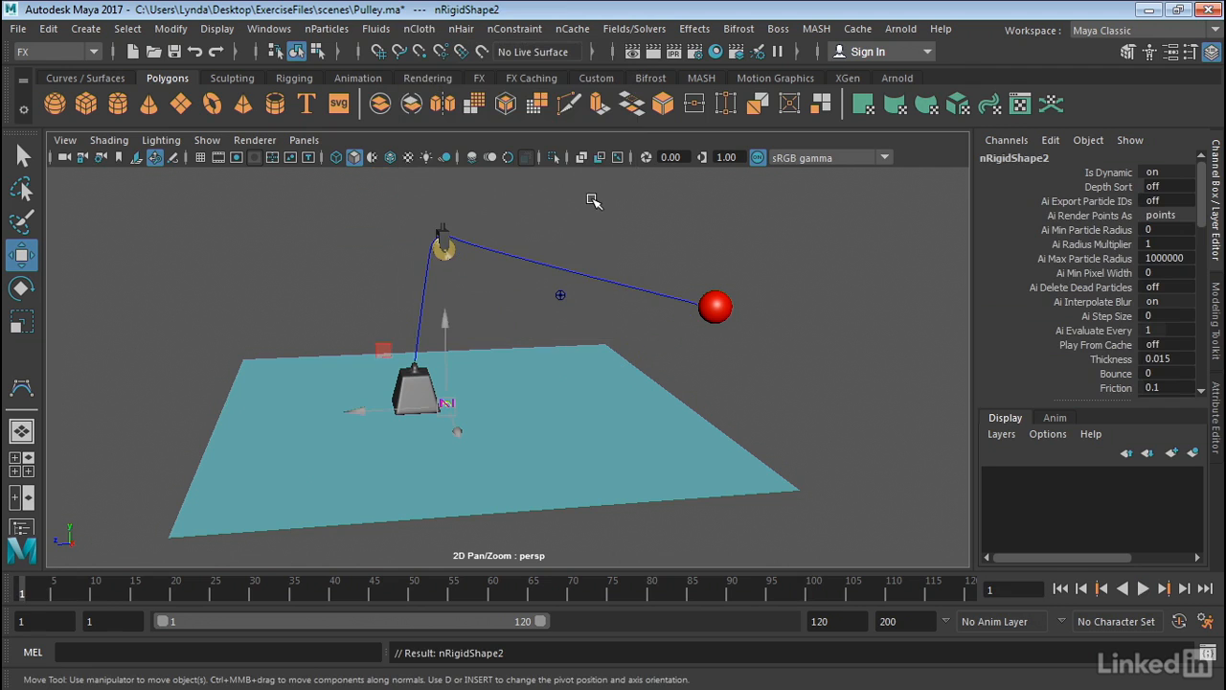
Make the ground plane a passive collider, and play and scrub through the simulation to test it.
{"action": "left_click", "coordinate": [639, 435]}
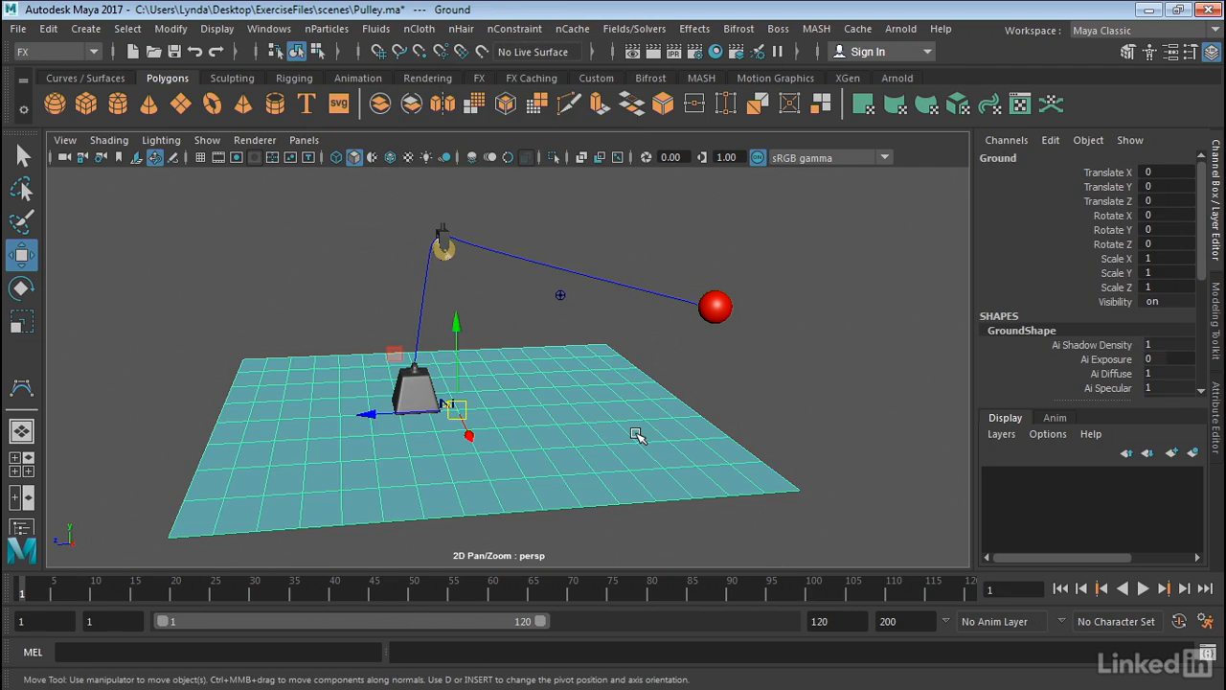
{"action": "left_click", "coordinate": [426, 31]}
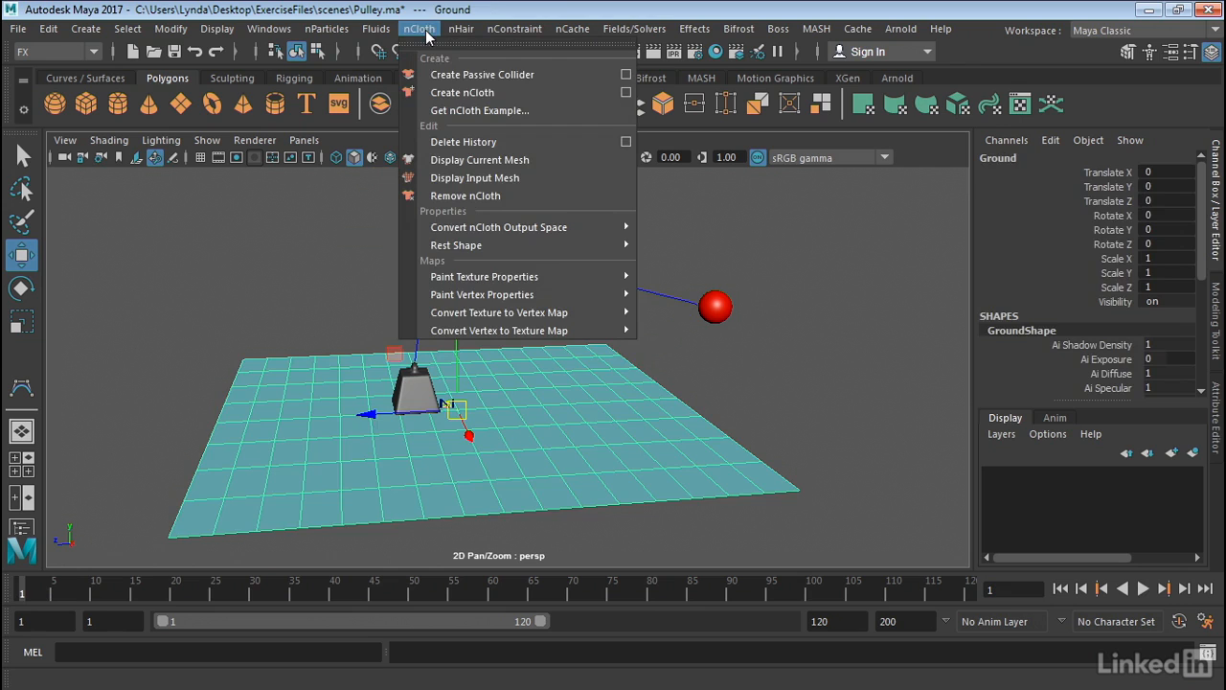
{"action": "left_click", "coordinate": [460, 75]}
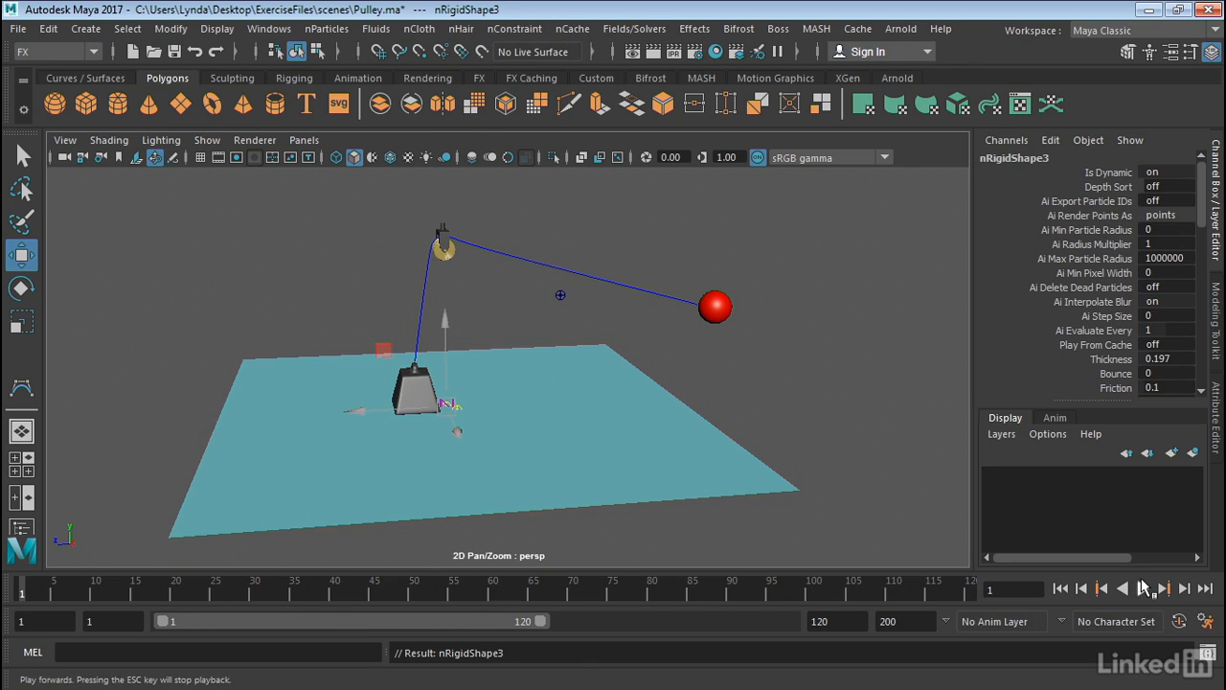
{"action": "left_click", "coordinate": [1143, 590]}
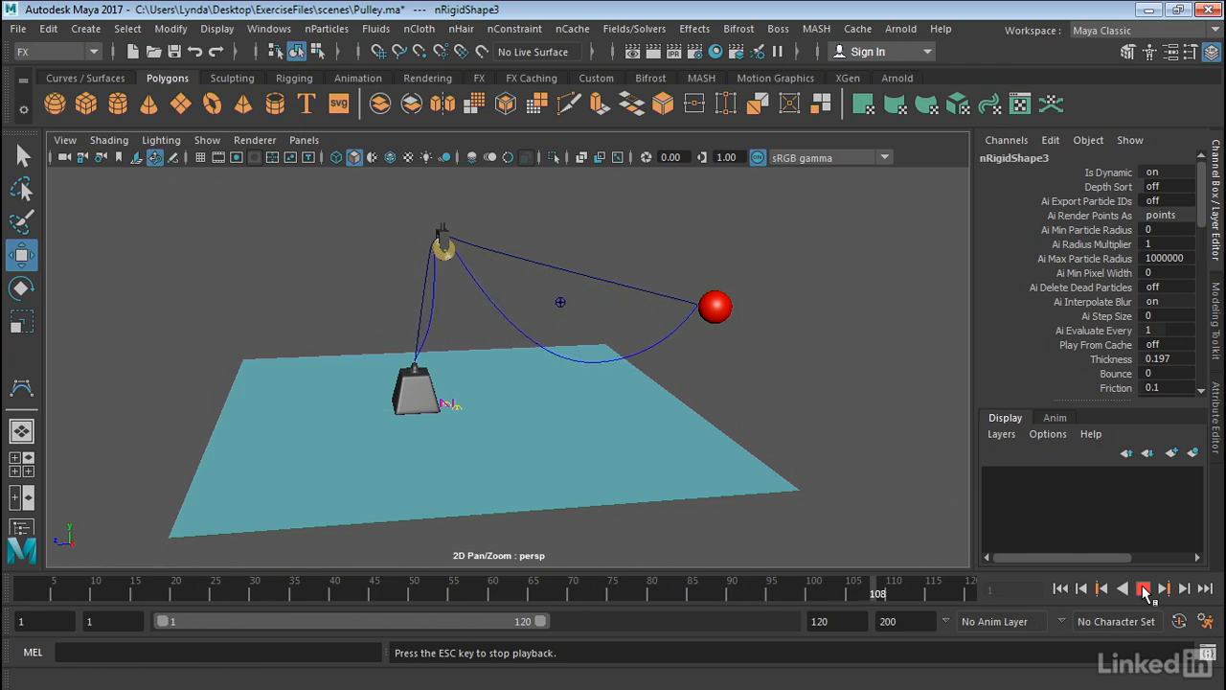
{"action": "left_click", "coordinate": [1143, 589]}
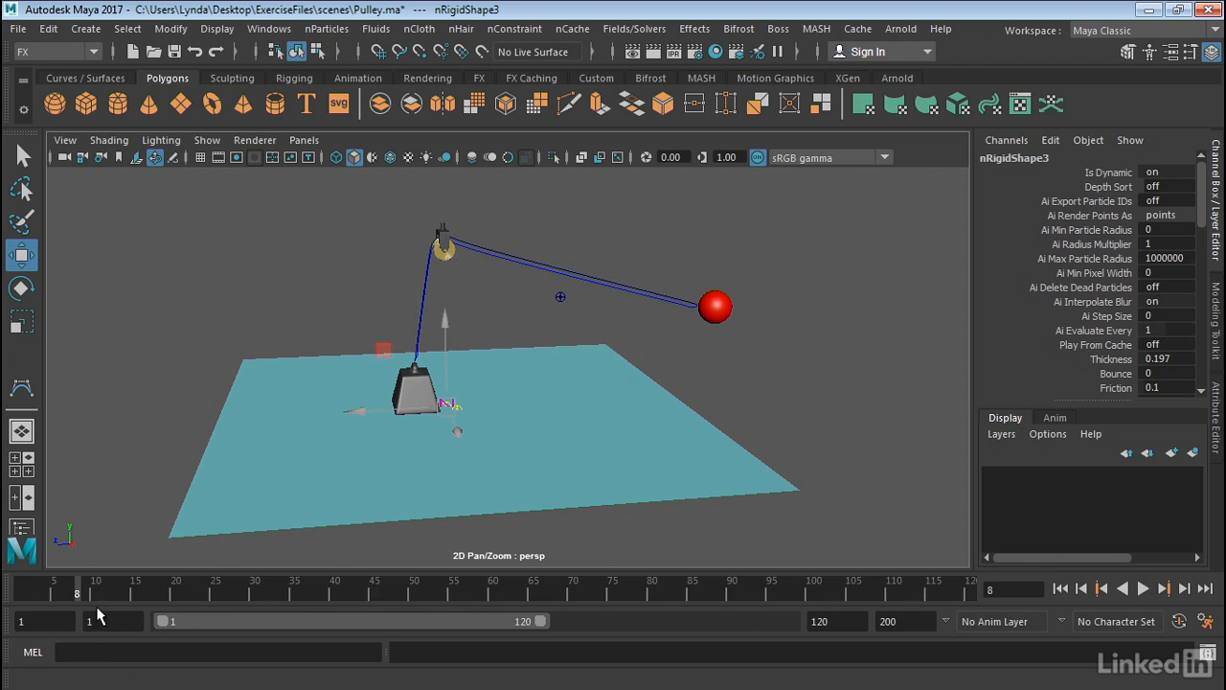
{"action": "left_click_drag", "start_coordinate": [106, 604], "coordinate": [374, 592]}
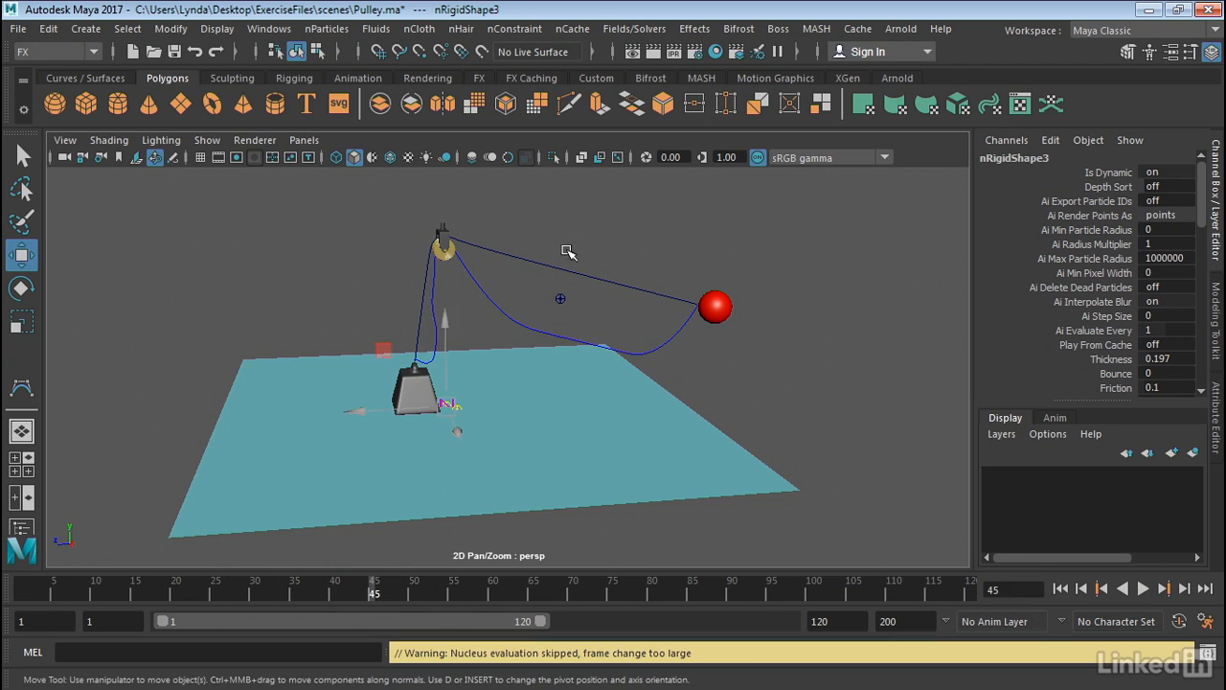
Hide the original rope curve (curve1), and replay the simulation from frame 1 with only the dynamic curve displayed.
{"action": "left_click", "coordinate": [534, 262]}
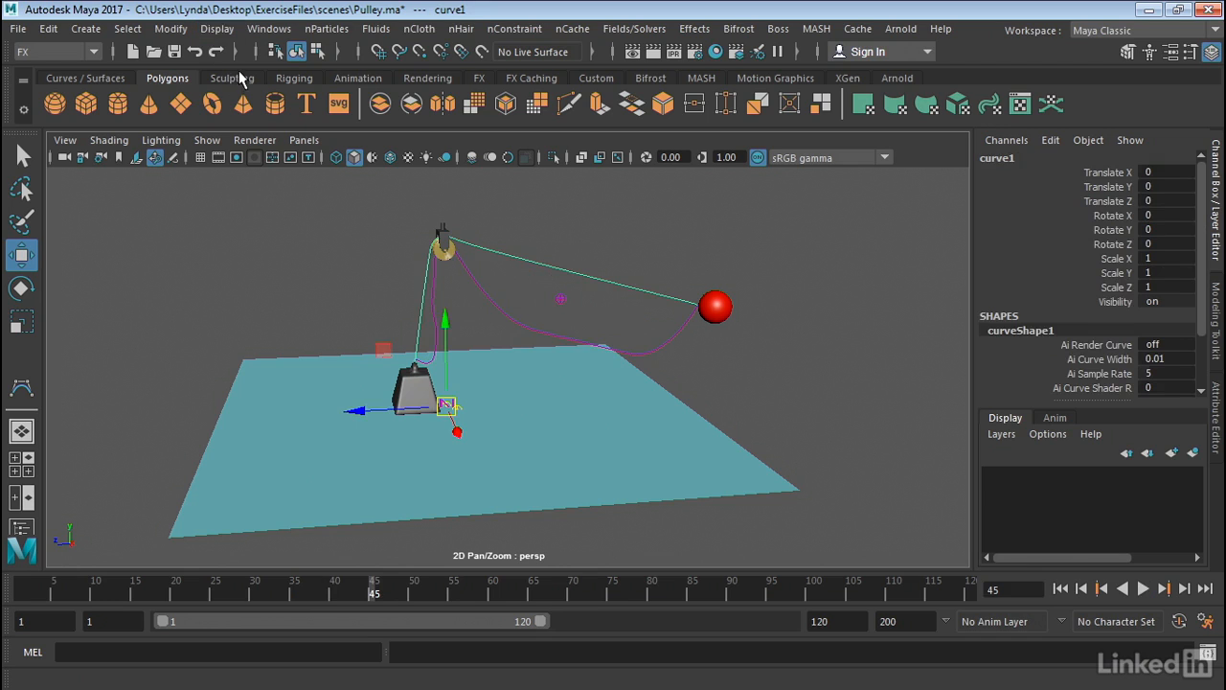
{"action": "left_click", "coordinate": [223, 32]}
{"action": "mouse_move", "coordinate": [321, 124]}
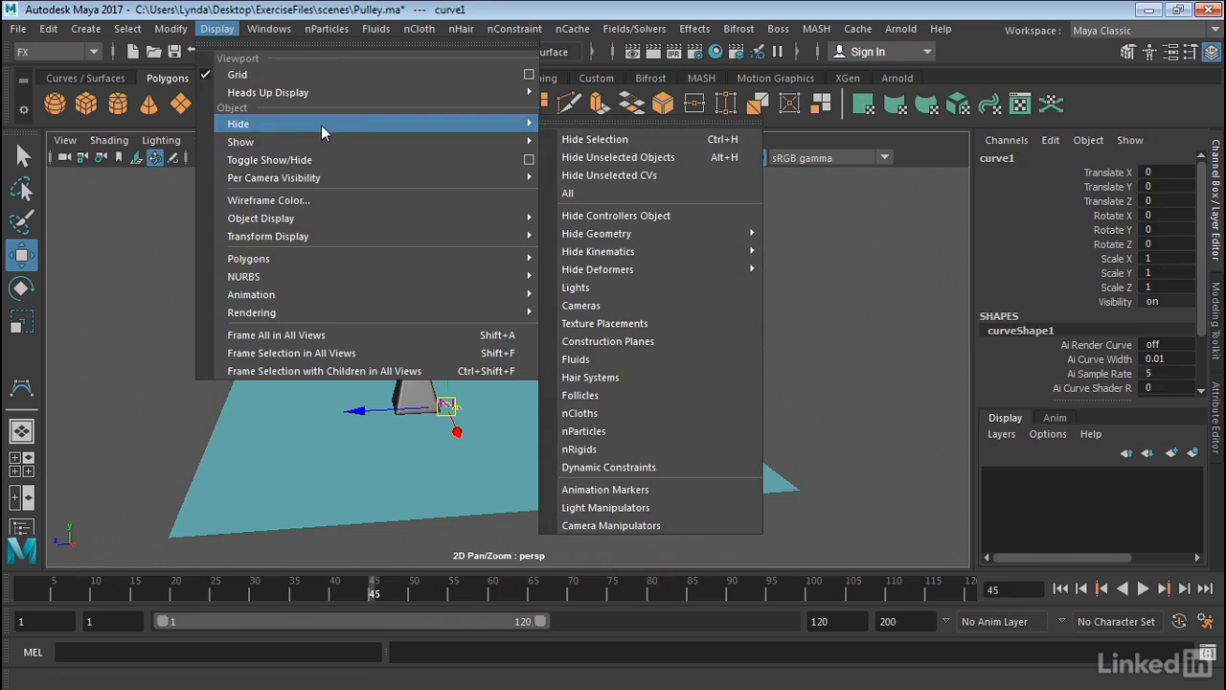
{"action": "left_click", "coordinate": [586, 144]}
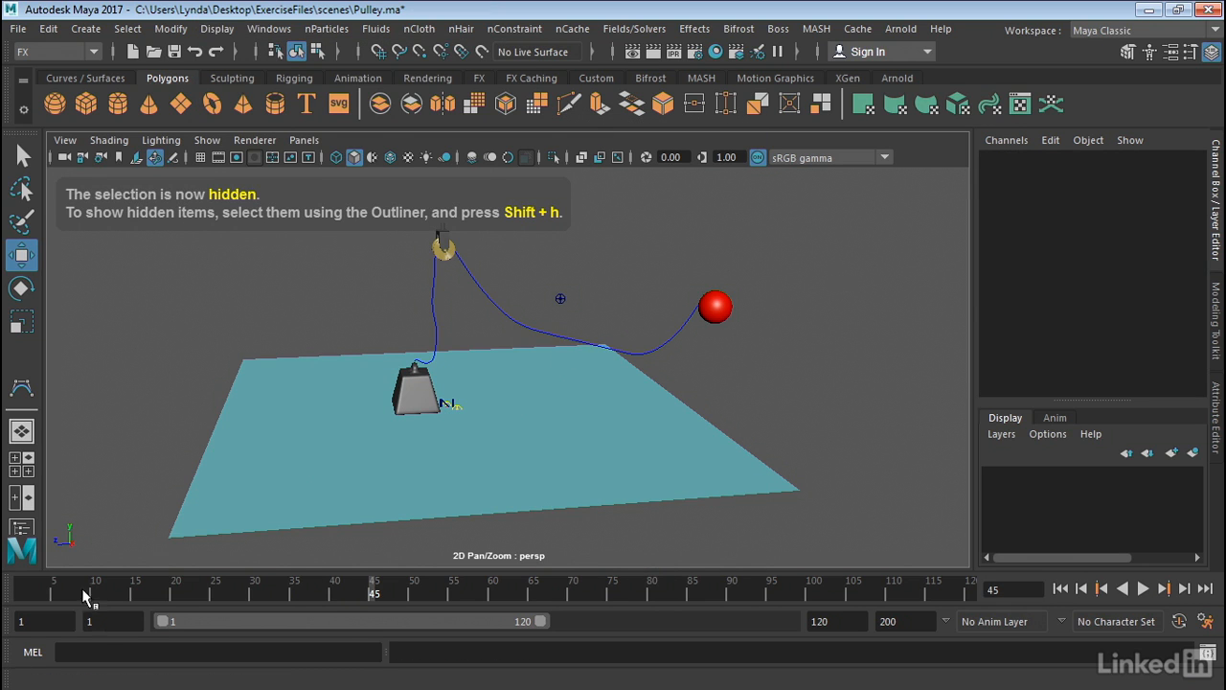
{"action": "left_click_drag", "start_coordinate": [82, 594], "coordinate": [21, 594]}
{"action": "left_click", "coordinate": [1144, 589]}
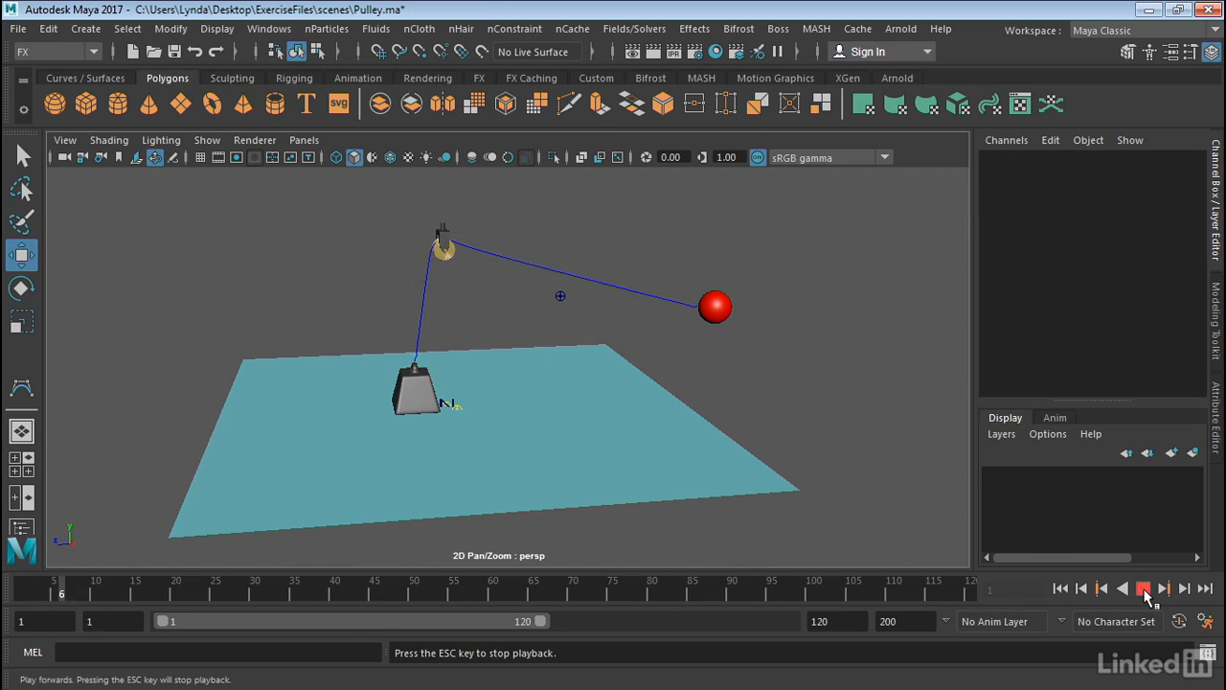
{"action": "key", "text": "Escape"}
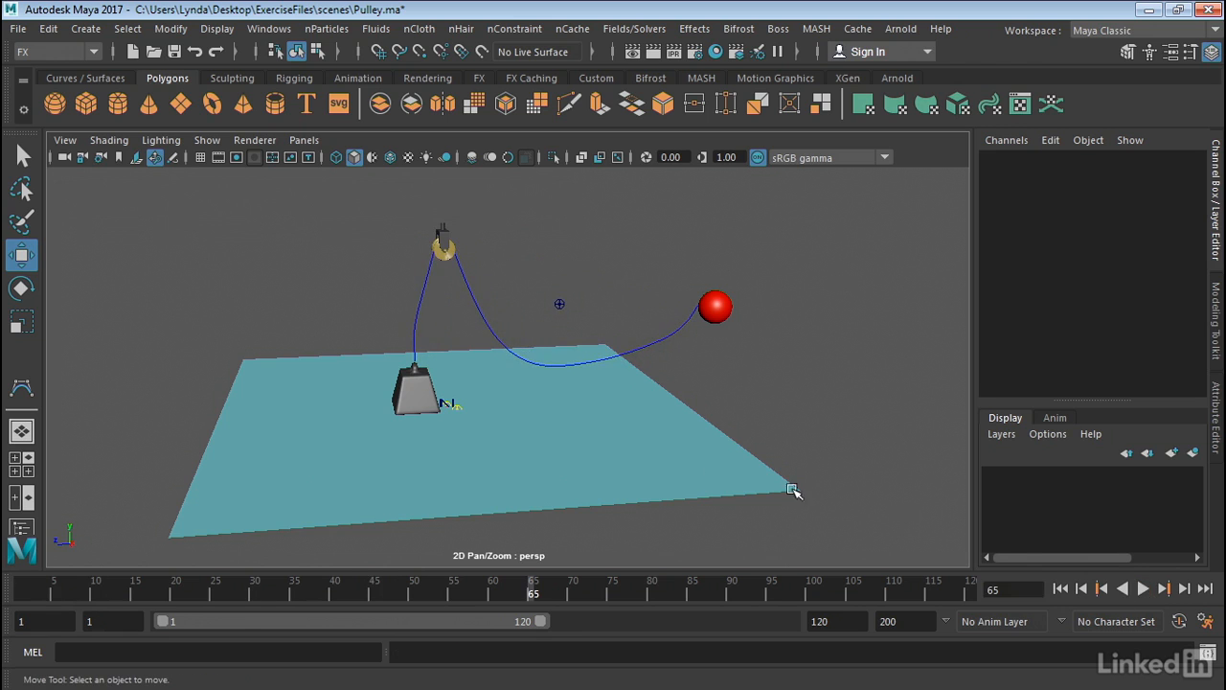
Set the Point Lock of the dynamic curve's follicle to No Attach, and replay the simulation from frame 1.
{"action": "left_click", "coordinate": [685, 338]}
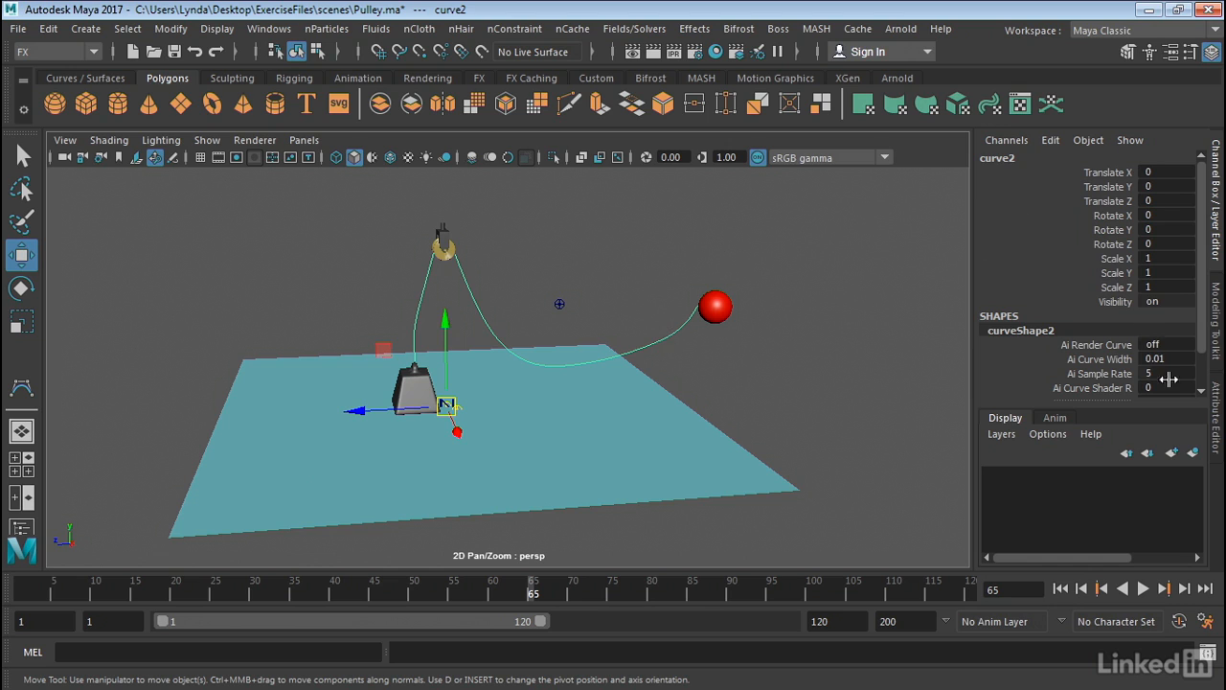
{"action": "left_click", "coordinate": [1215, 402]}
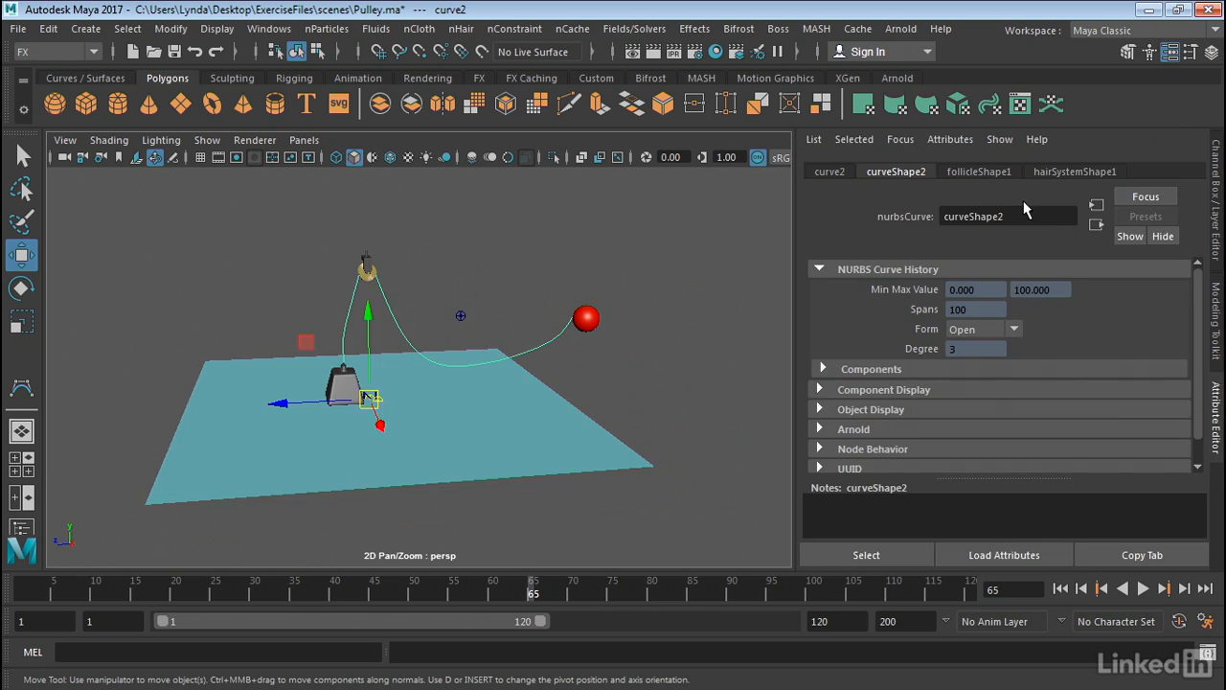
{"action": "left_click", "coordinate": [975, 174]}
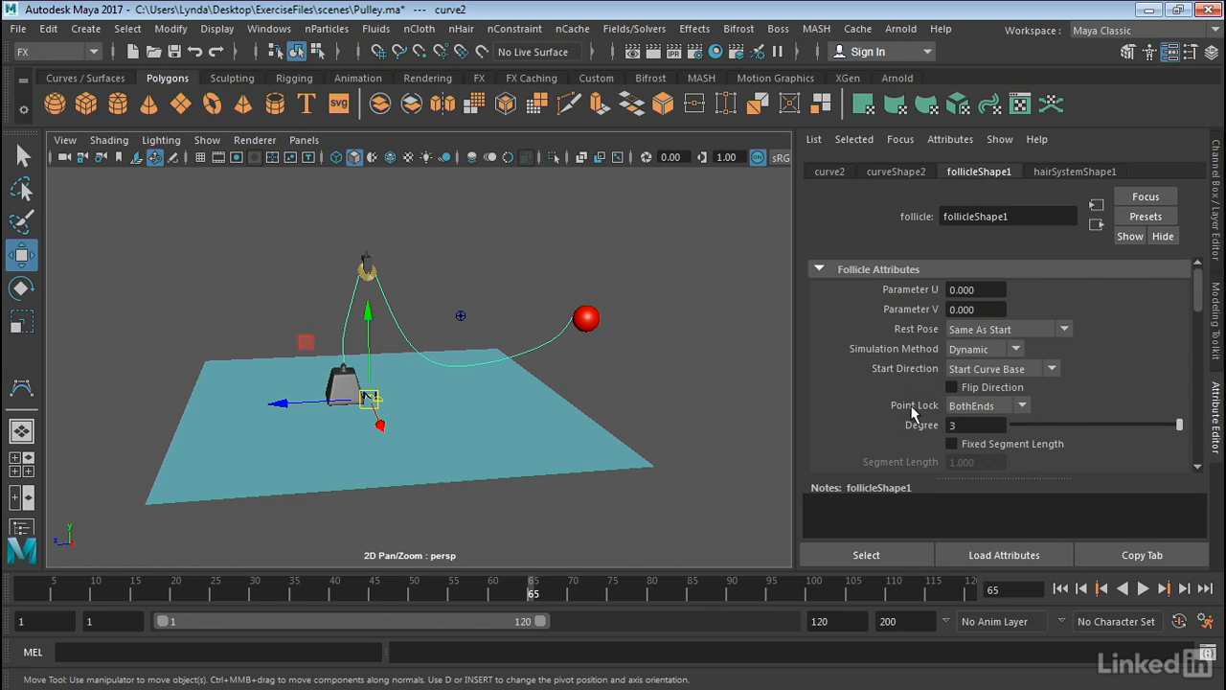
{"action": "left_click", "coordinate": [973, 407]}
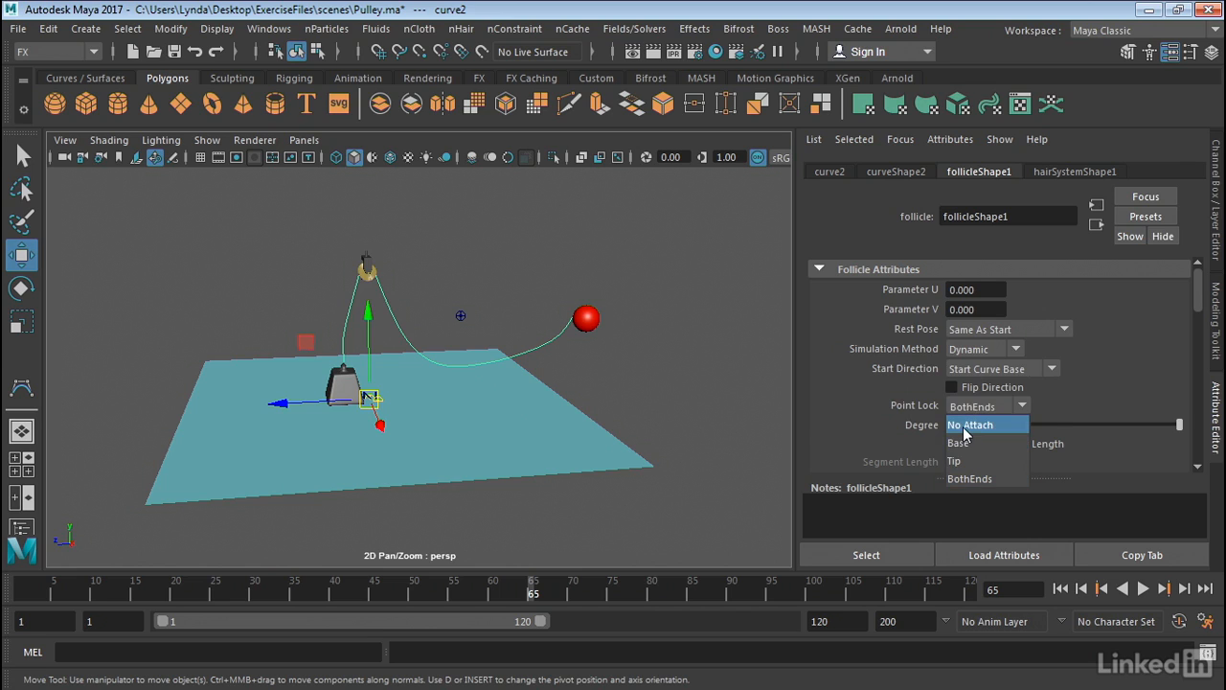
{"action": "left_click", "coordinate": [969, 425]}
{"action": "left_click", "coordinate": [23, 592]}
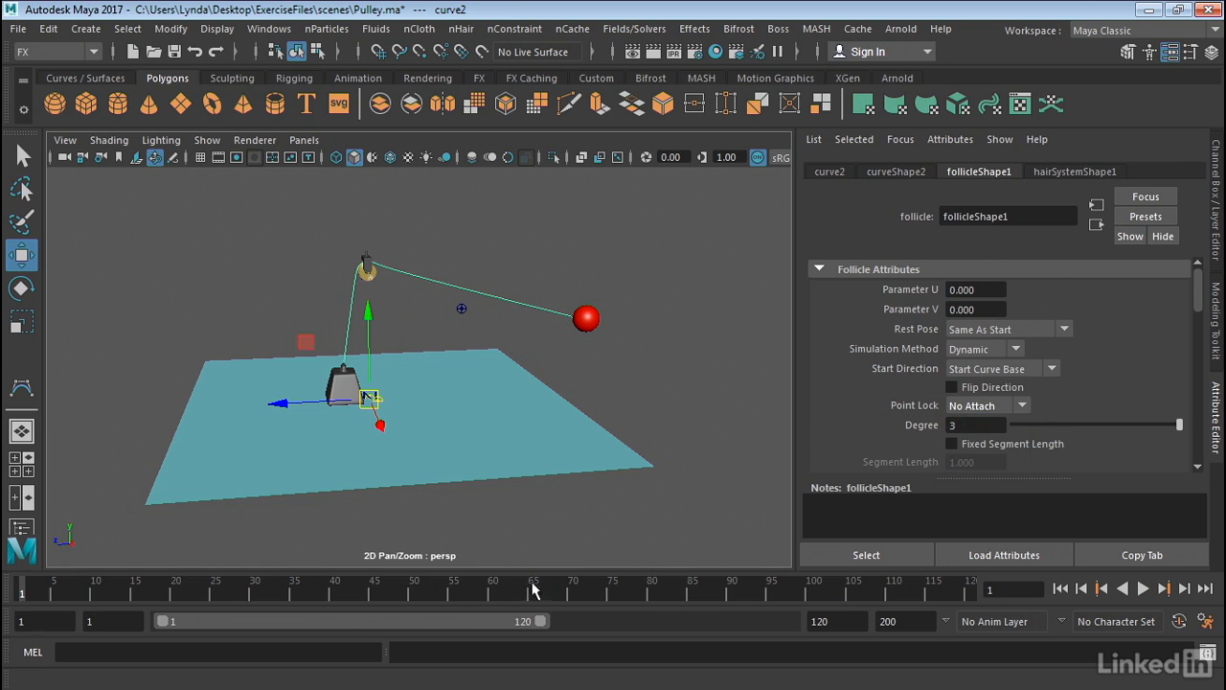
{"action": "left_click", "coordinate": [1144, 589]}
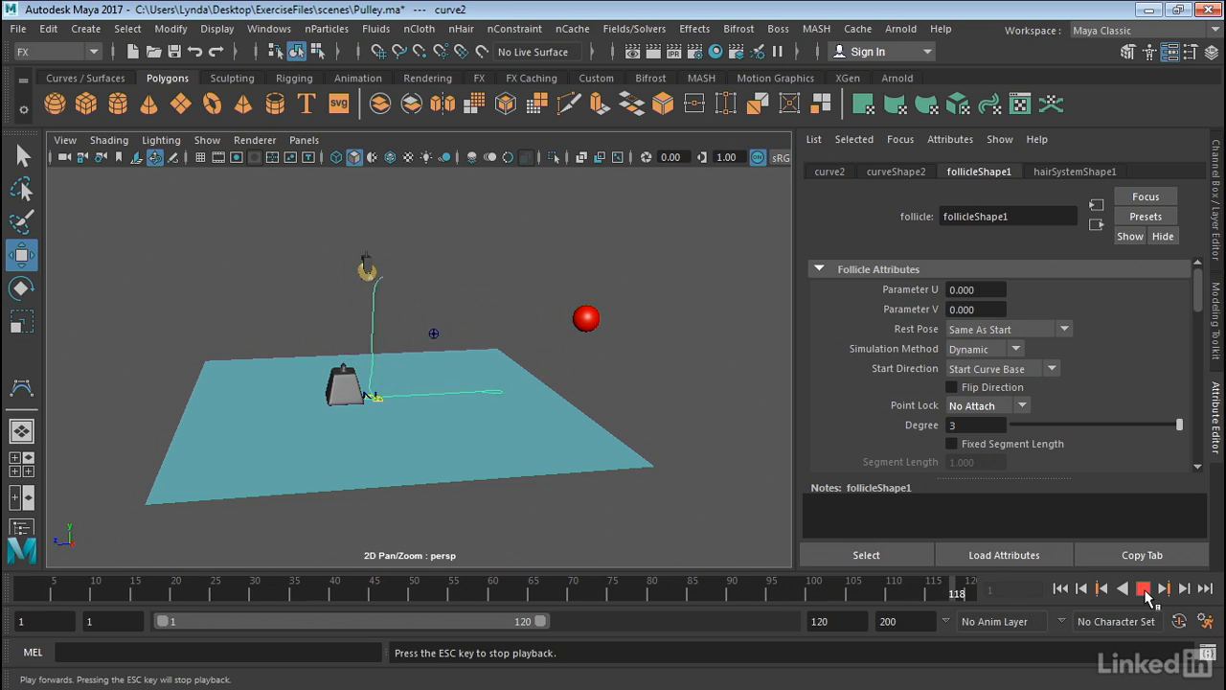
{"action": "left_click", "coordinate": [1144, 589]}
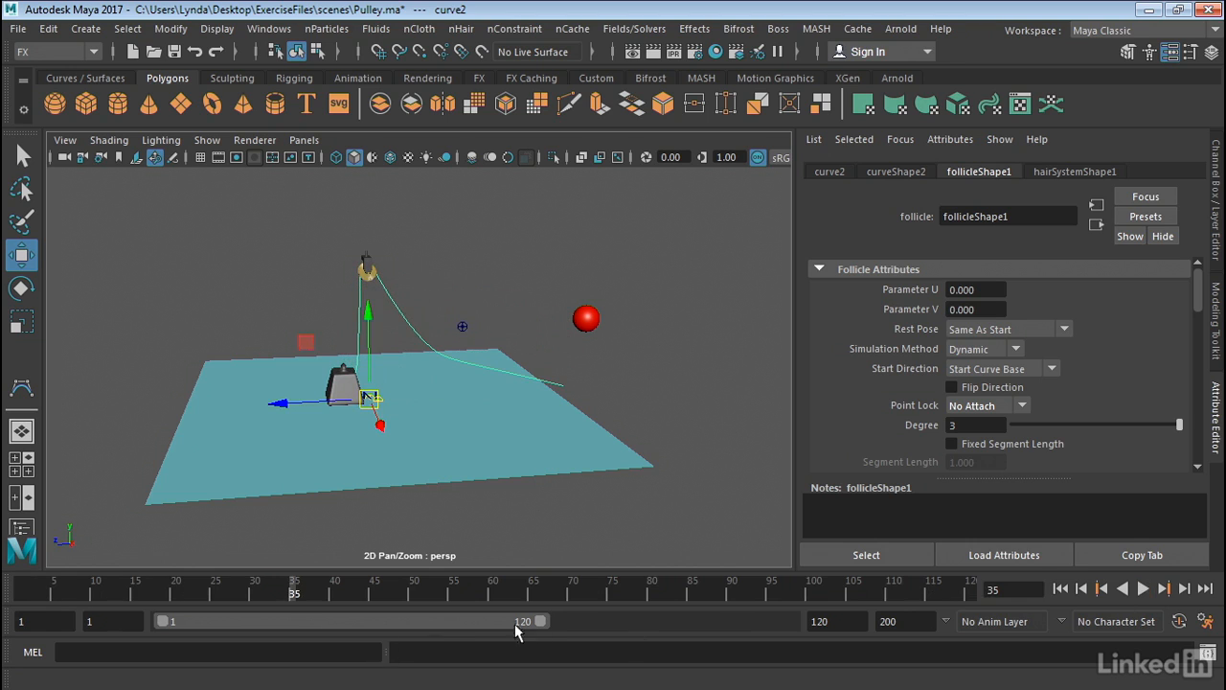
Extend the playback range to frame 200, and play the simulation of the unattached rope.
{"action": "left_click_drag", "start_coordinate": [541, 621], "coordinate": [829, 593]}
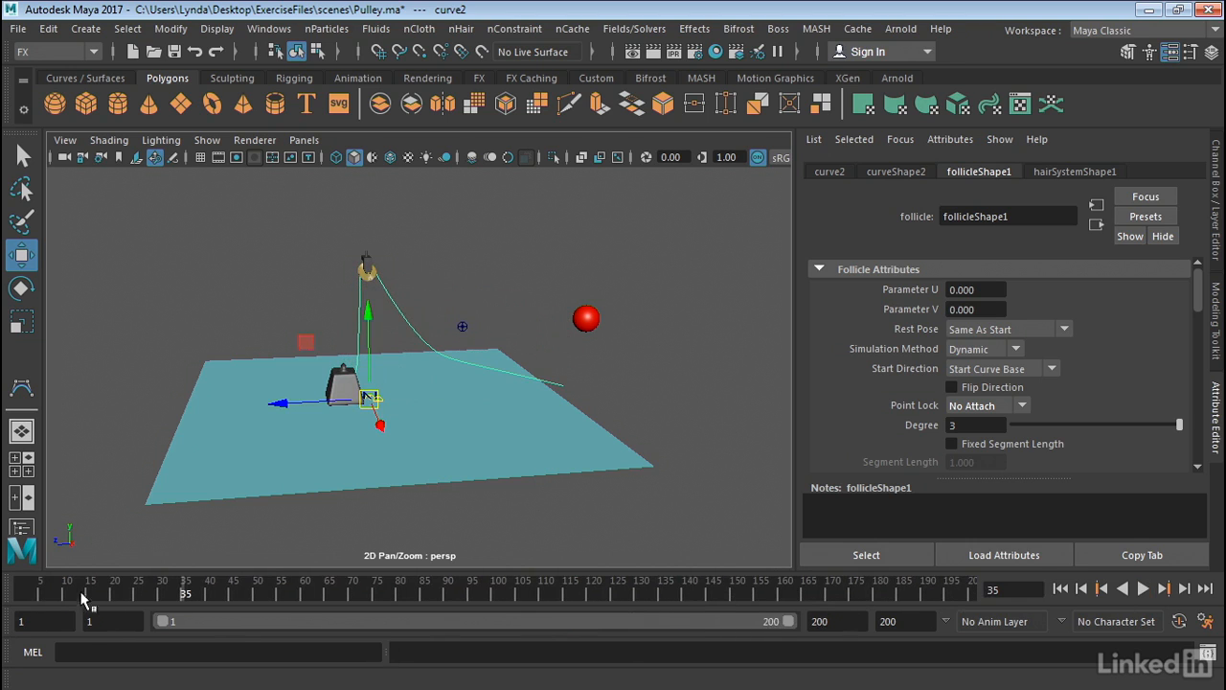
{"action": "left_click", "coordinate": [1144, 589]}
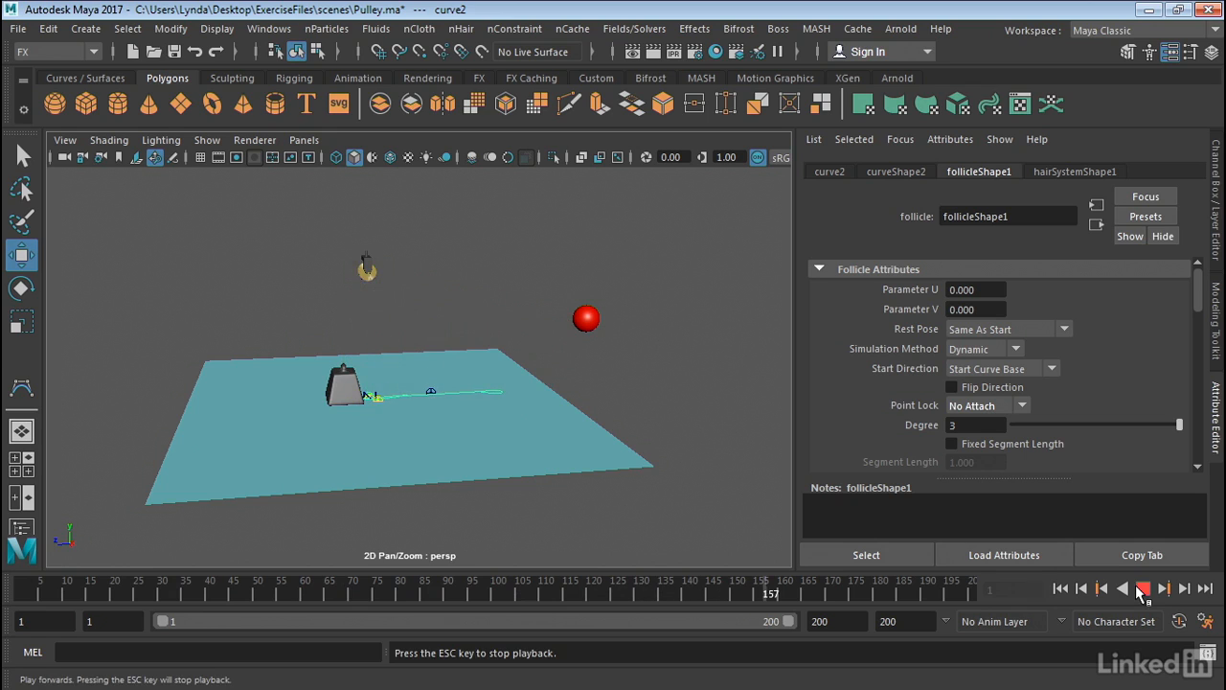
Stop the playback, return to frame 1, and display the dynamic curve's control vertices near the red sphere.
{"action": "left_click", "coordinate": [1142, 588]}
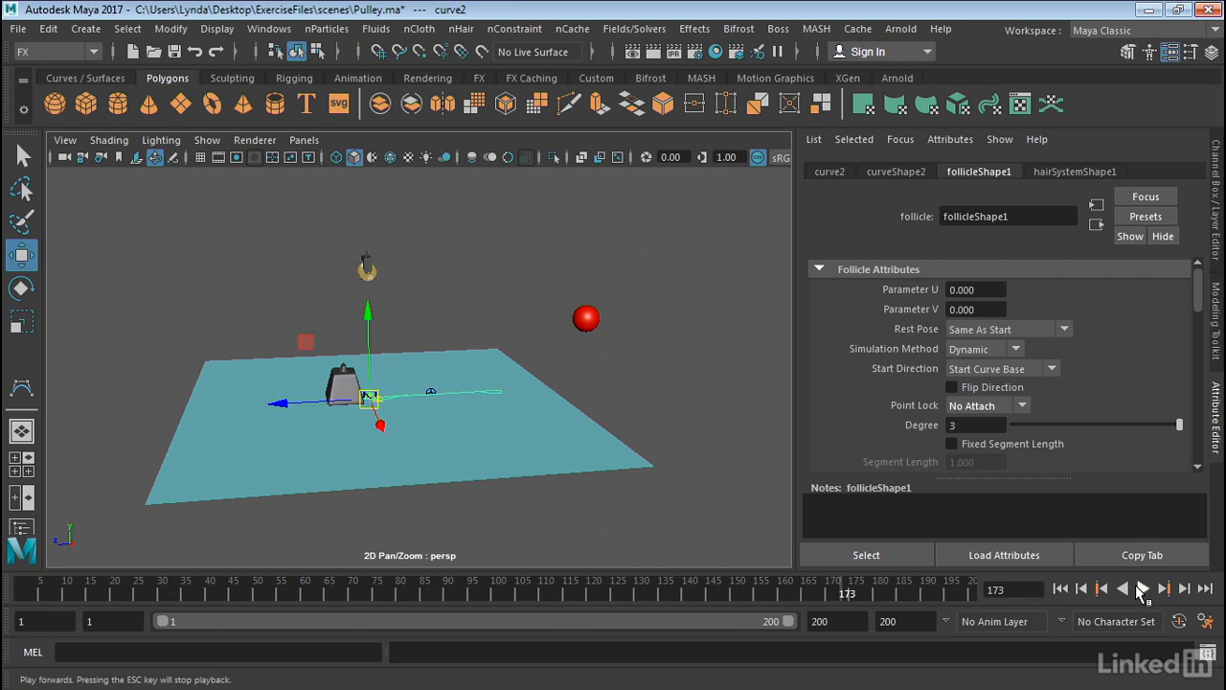
{"action": "left_click", "coordinate": [23, 590]}
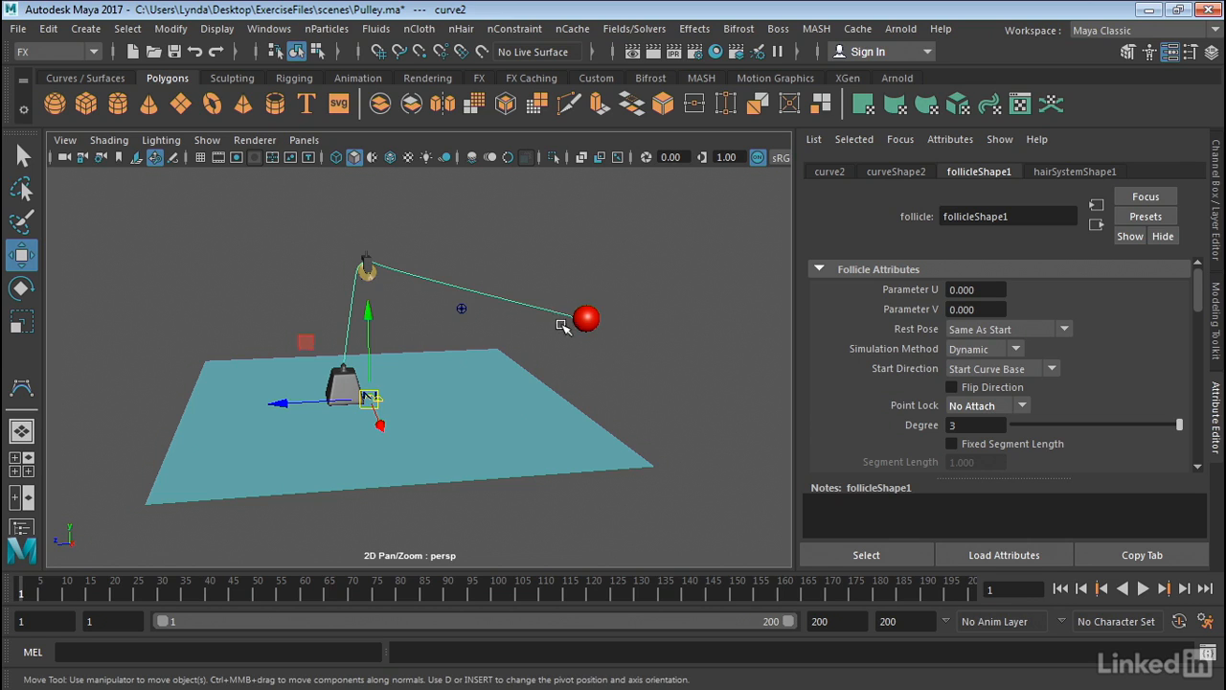
{"action": "left_click_drag", "start_coordinate": [570, 326], "coordinate": [650, 330], "text": "alt"}
{"action": "middle_click_drag", "start_coordinate": [661, 305], "coordinate": [467, 338], "text": "alt"}
{"action": "right_click_drag", "start_coordinate": [467, 338], "coordinate": [687, 301], "text": "alt"}
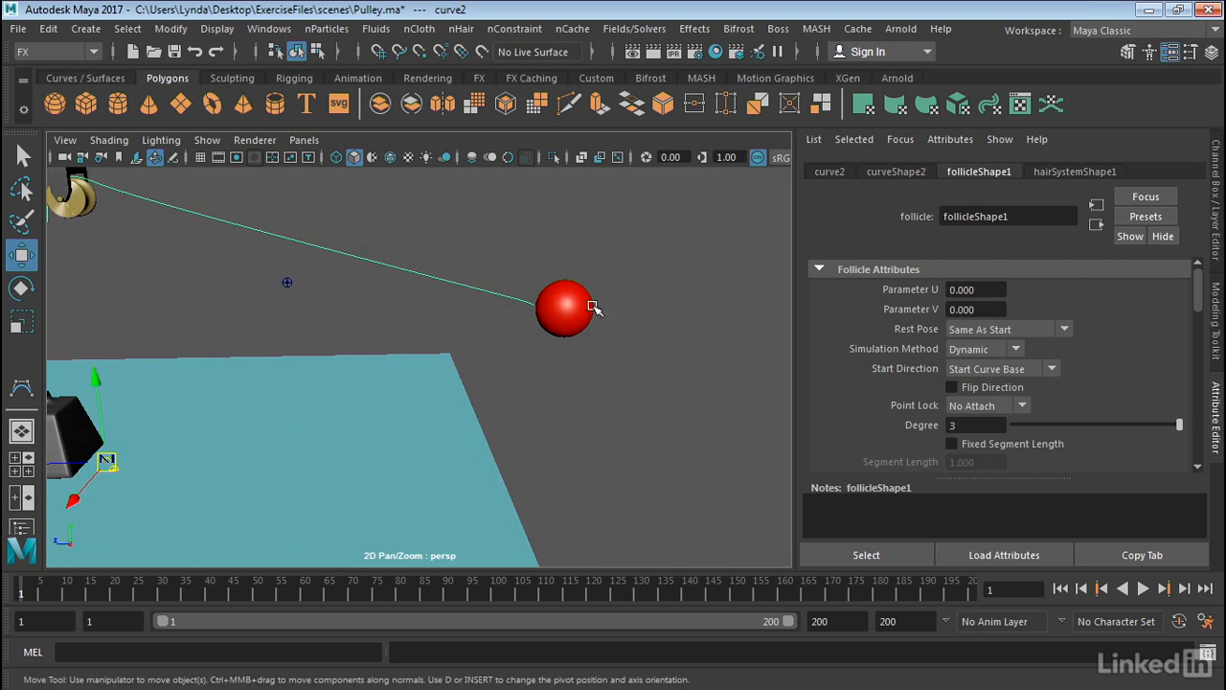
{"action": "right_click_drag", "start_coordinate": [592, 305], "coordinate": [544, 298], "text": "alt"}
{"action": "right_click", "coordinate": [424, 287]}
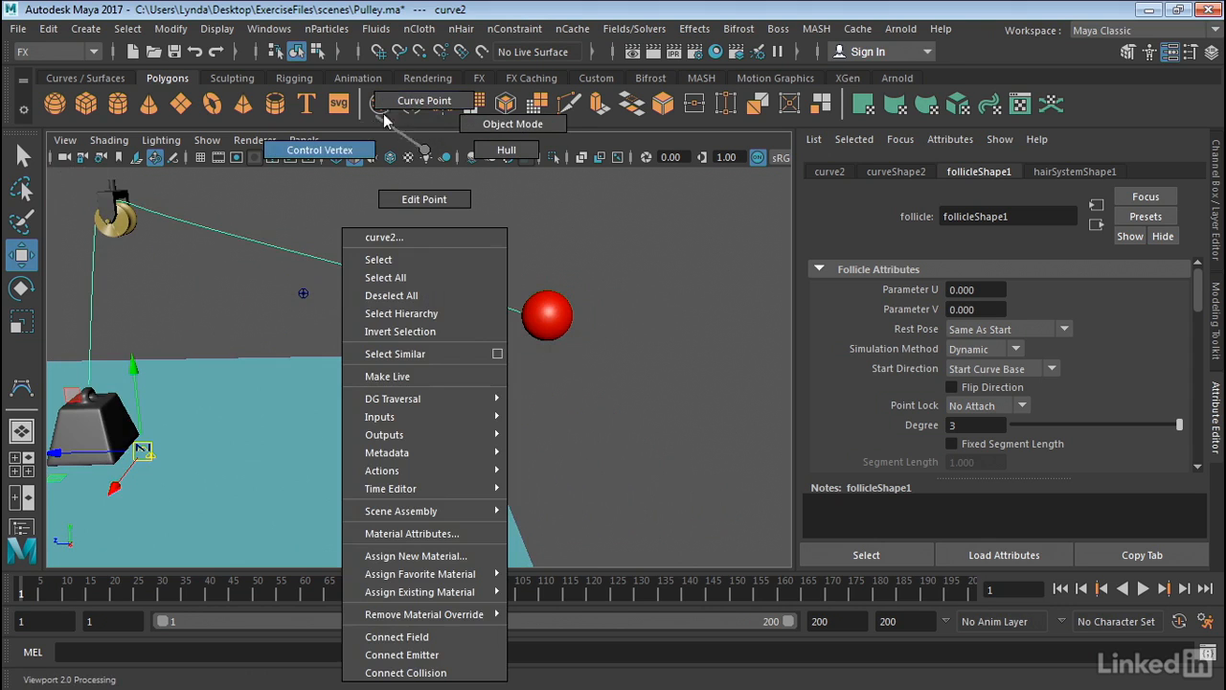
{"action": "left_click", "coordinate": [342, 139]}
Constrain the dynamic curve's last two control vertices (cv[101:102]) to the red sphere with a Point to Surface nConstraint.
{"action": "right_click_drag", "start_coordinate": [561, 344], "coordinate": [865, 323], "text": "alt"}
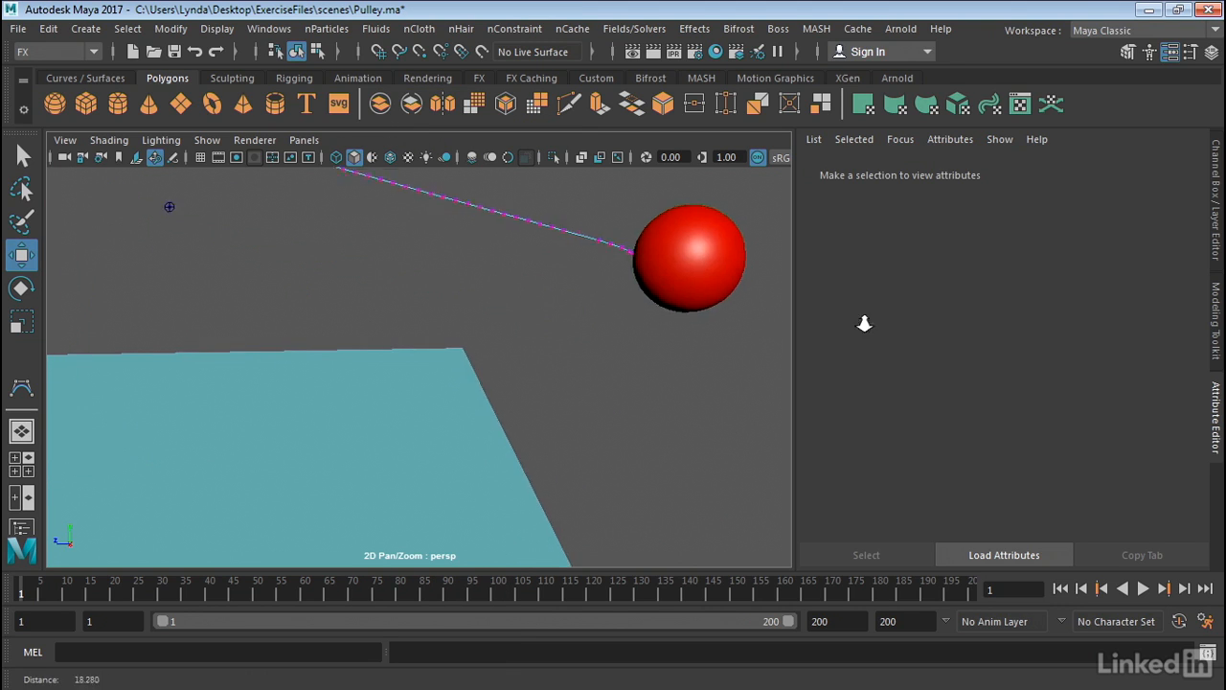
{"action": "middle_click_drag", "start_coordinate": [665, 293], "coordinate": [566, 303], "text": "alt"}
{"action": "left_click_drag", "start_coordinate": [597, 246], "coordinate": [554, 283]}
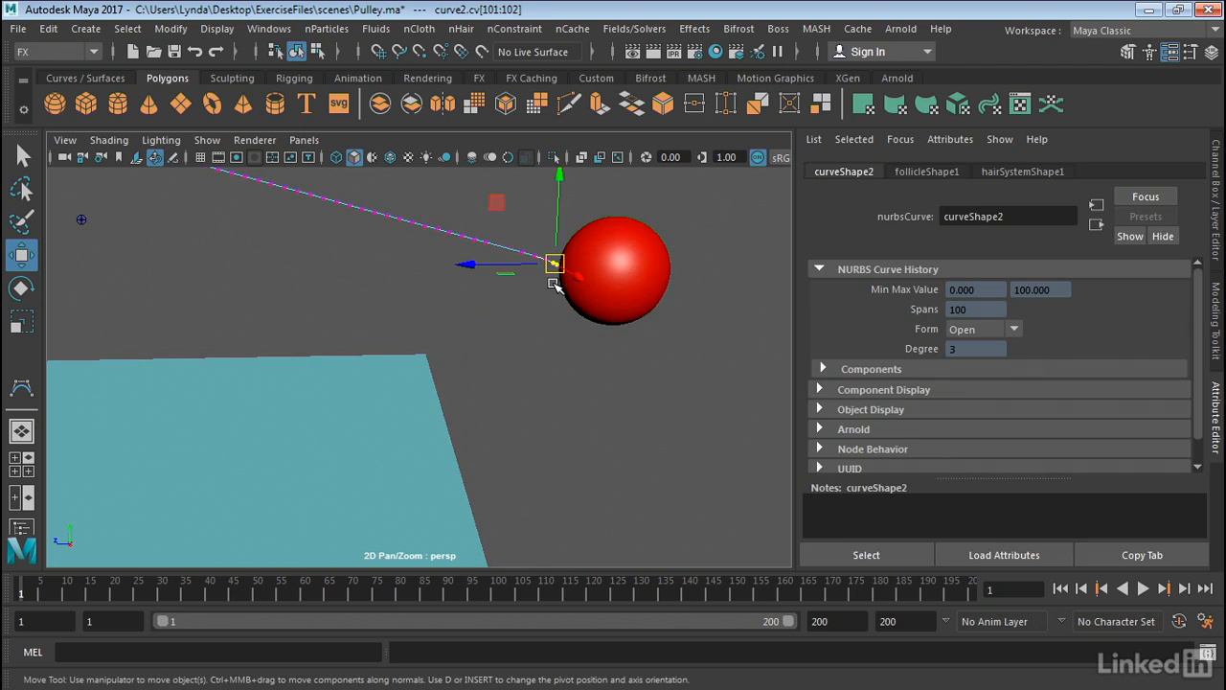
{"action": "left_click", "coordinate": [633, 272]}
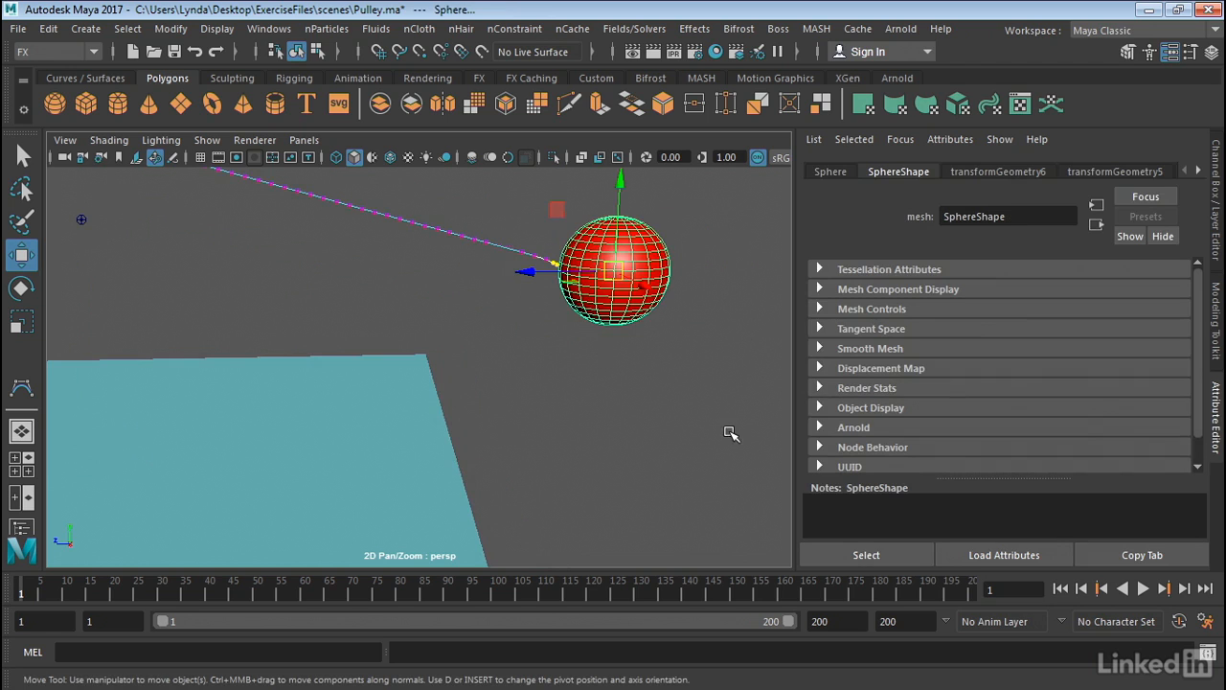
{"action": "left_click", "coordinate": [514, 28]}
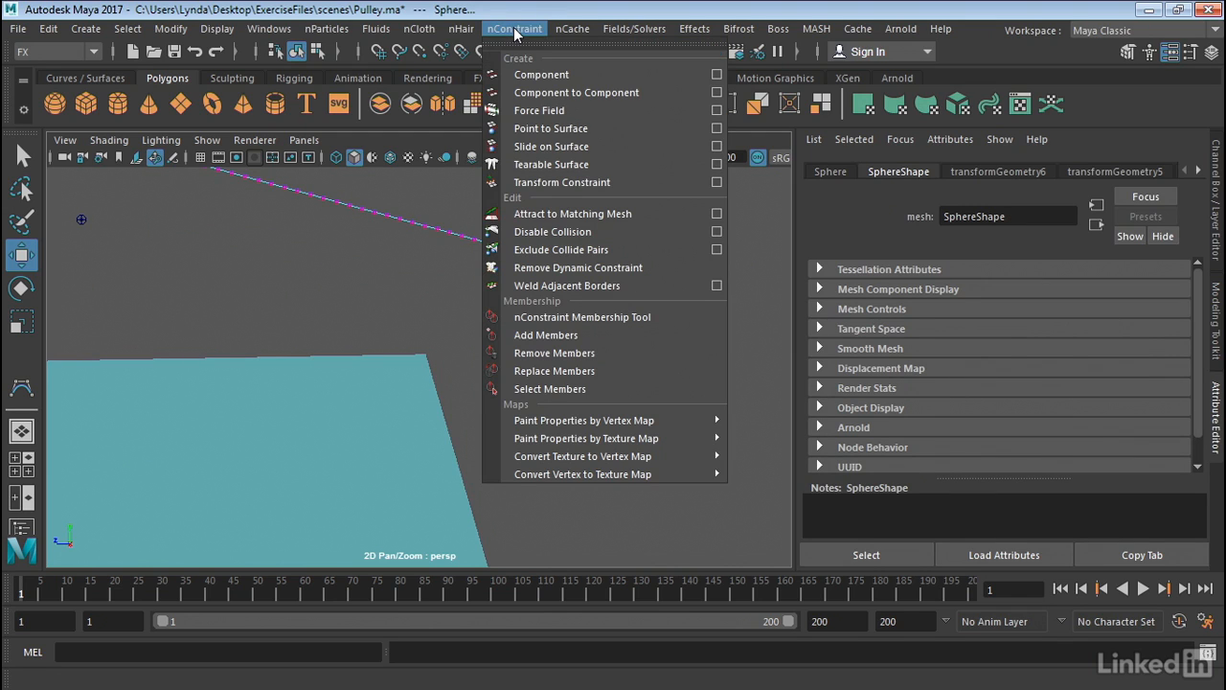
{"action": "left_click", "coordinate": [553, 131]}
{"action": "right_click_drag", "start_coordinate": [677, 367], "coordinate": [345, 355], "text": "alt"}
{"action": "left_click", "coordinate": [550, 342]}
Play the simulation to test the rope's attachment to the sphere, and return to frame 1.
{"action": "middle_click_drag", "start_coordinate": [549, 342], "coordinate": [604, 324], "text": "alt"}
{"action": "left_click_drag", "start_coordinate": [604, 326], "coordinate": [616, 324], "text": "alt"}
{"action": "right_click_drag", "start_coordinate": [616, 324], "coordinate": [492, 331], "text": "alt"}
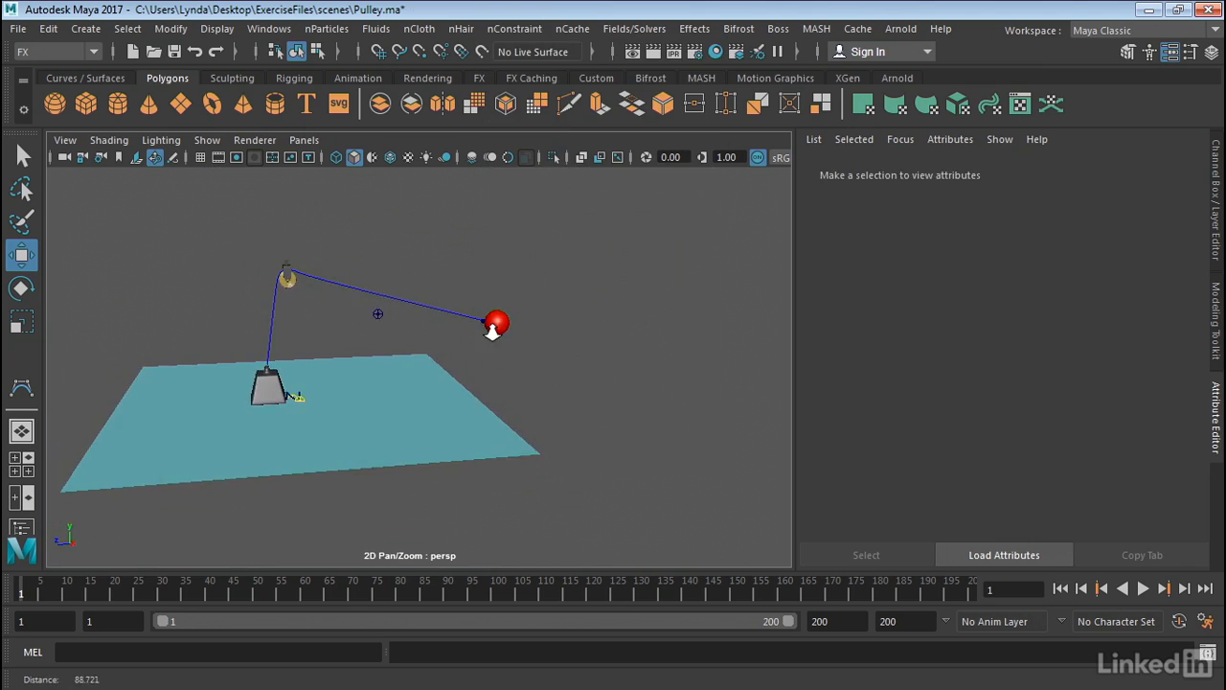
{"action": "middle_click_drag", "start_coordinate": [493, 330], "coordinate": [621, 320], "text": "alt"}
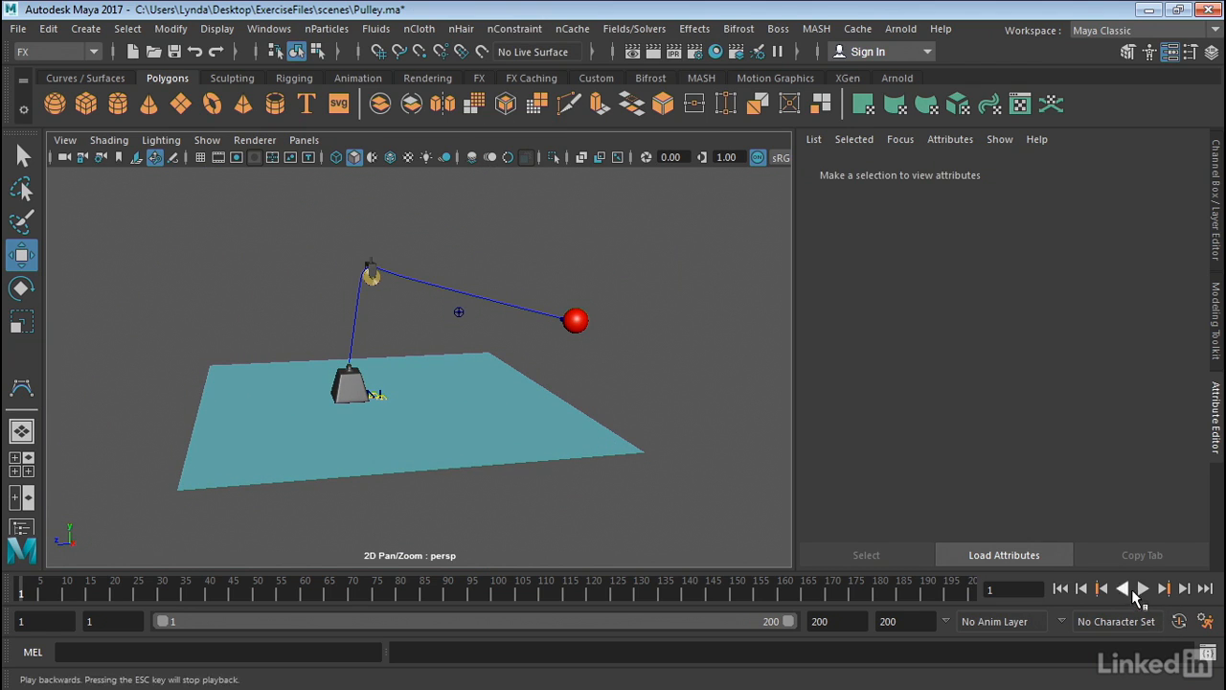
{"action": "left_click", "coordinate": [1144, 589]}
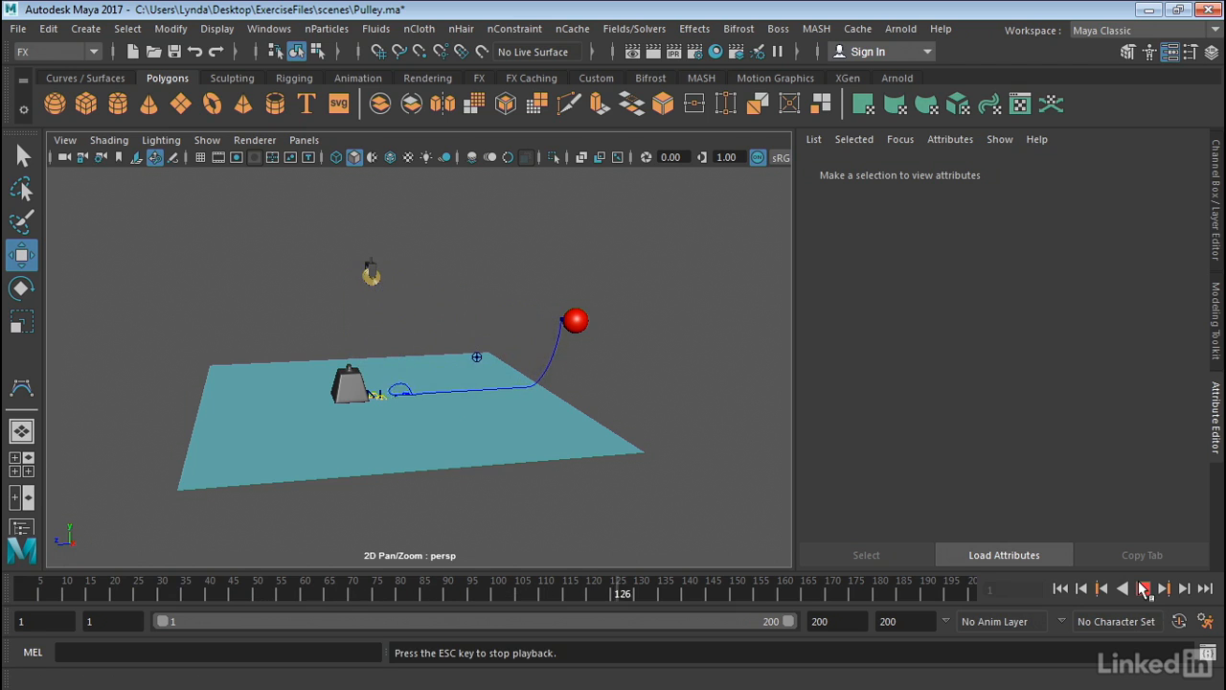
{"action": "left_click", "coordinate": [1142, 587]}
{"action": "left_click", "coordinate": [43, 586]}
{"action": "left_click_drag", "start_coordinate": [43, 591], "coordinate": [20, 591]}
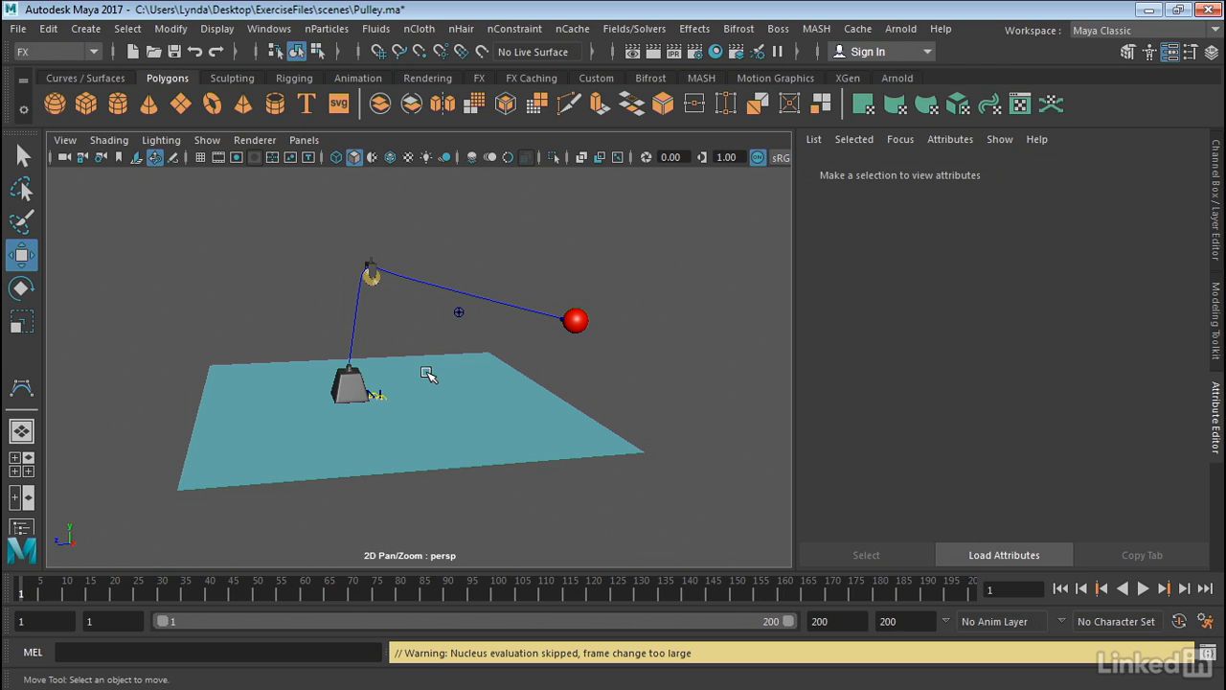
Make the weight an nCloth object.
{"action": "key", "text": "alt"}
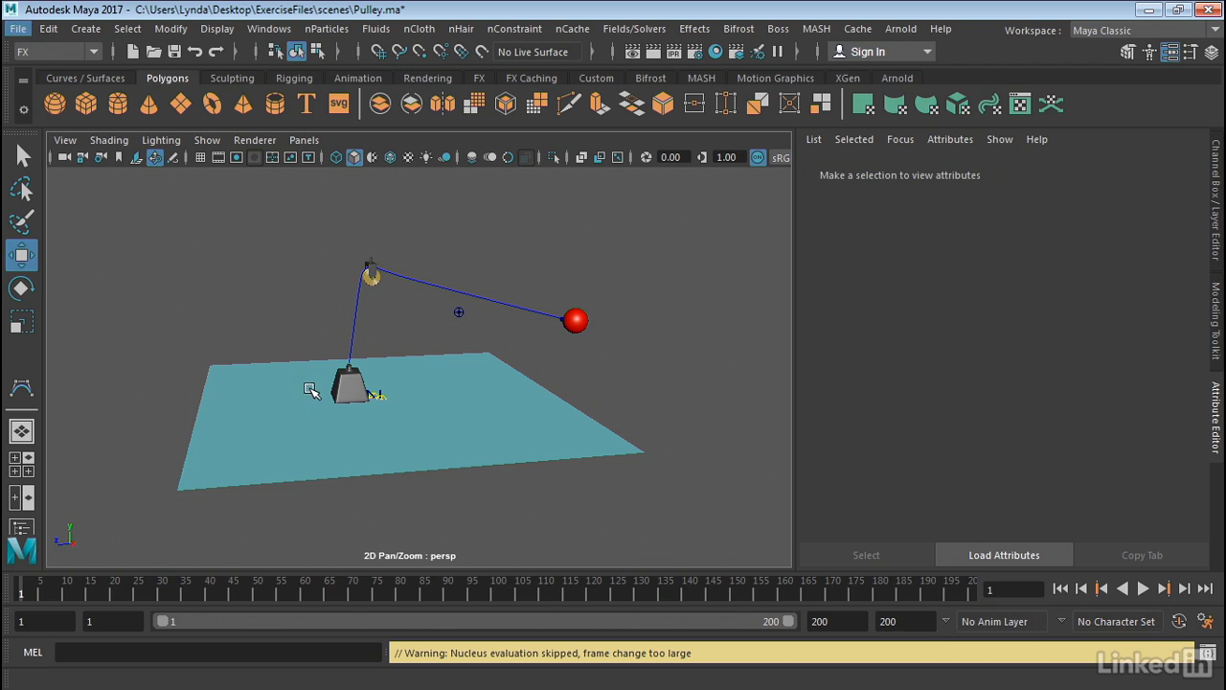
{"action": "right_click_drag", "start_coordinate": [237, 381], "coordinate": [429, 380], "text": "alt"}
{"action": "left_click_drag", "start_coordinate": [430, 381], "coordinate": [513, 330], "text": "alt"}
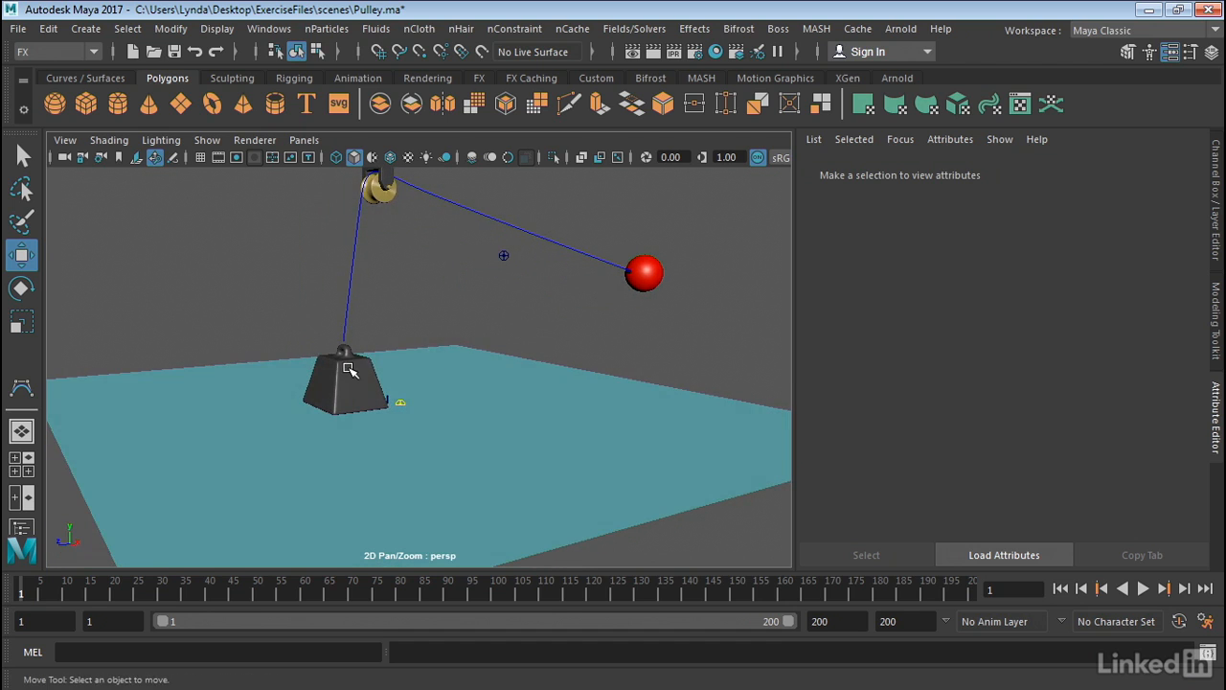
{"action": "left_click", "coordinate": [349, 370]}
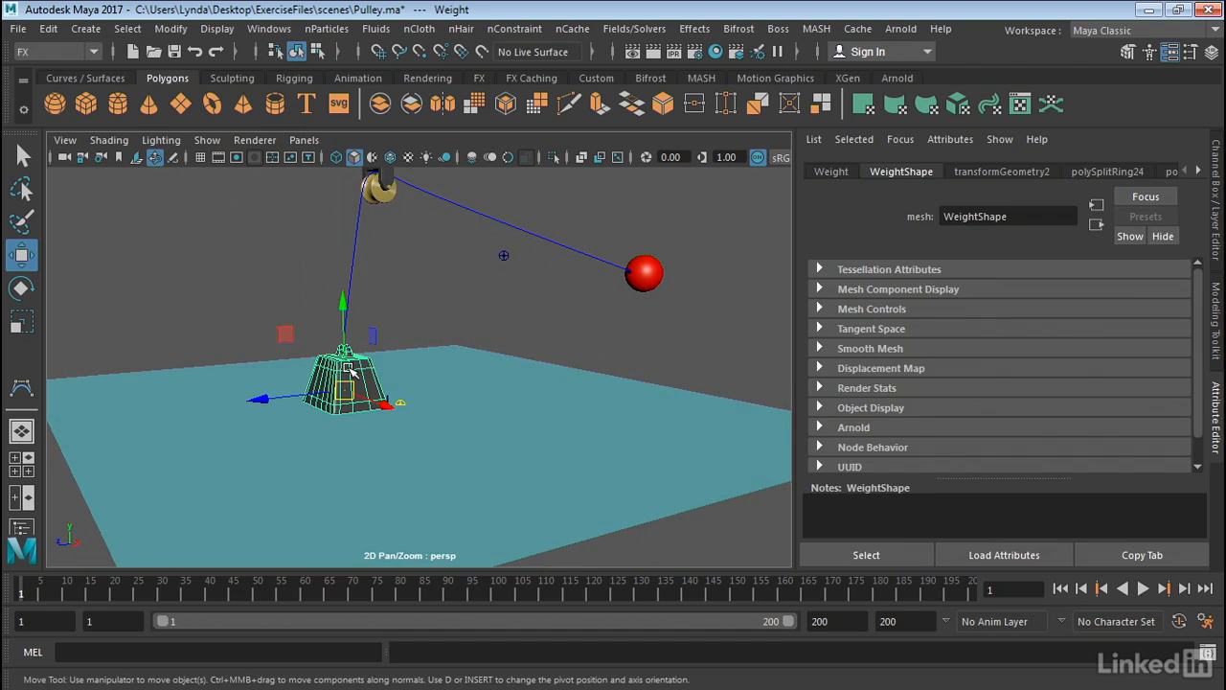
{"action": "left_click", "coordinate": [419, 28]}
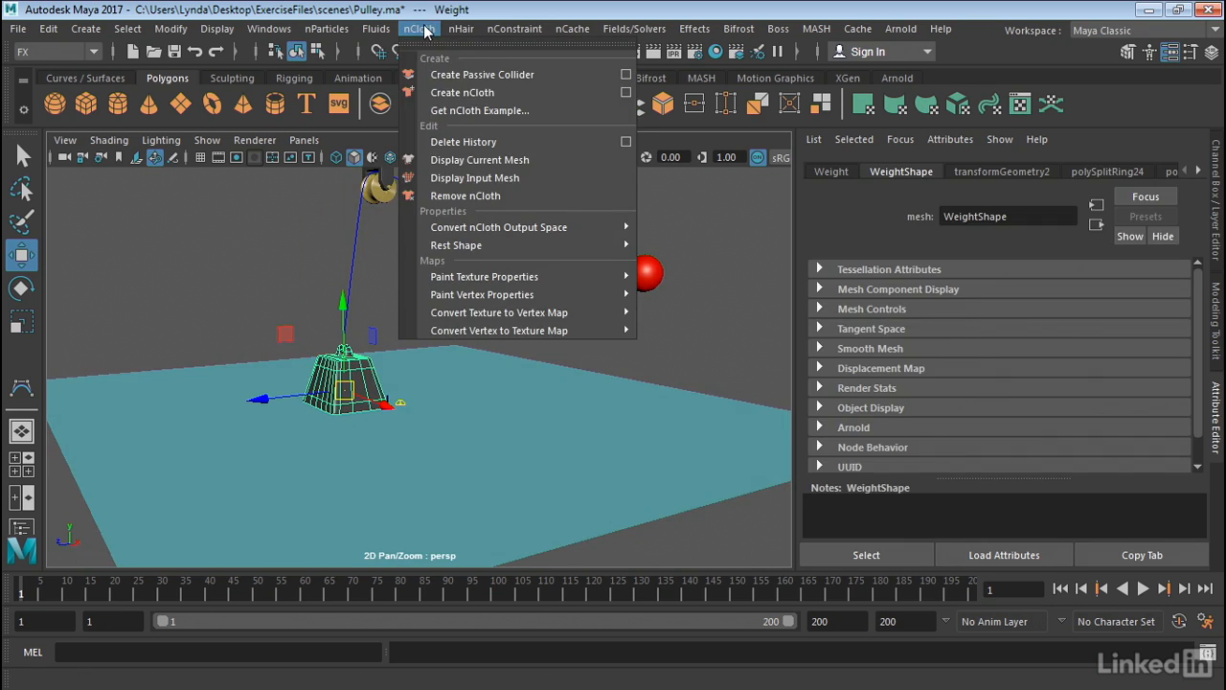
{"action": "left_click", "coordinate": [474, 96]}
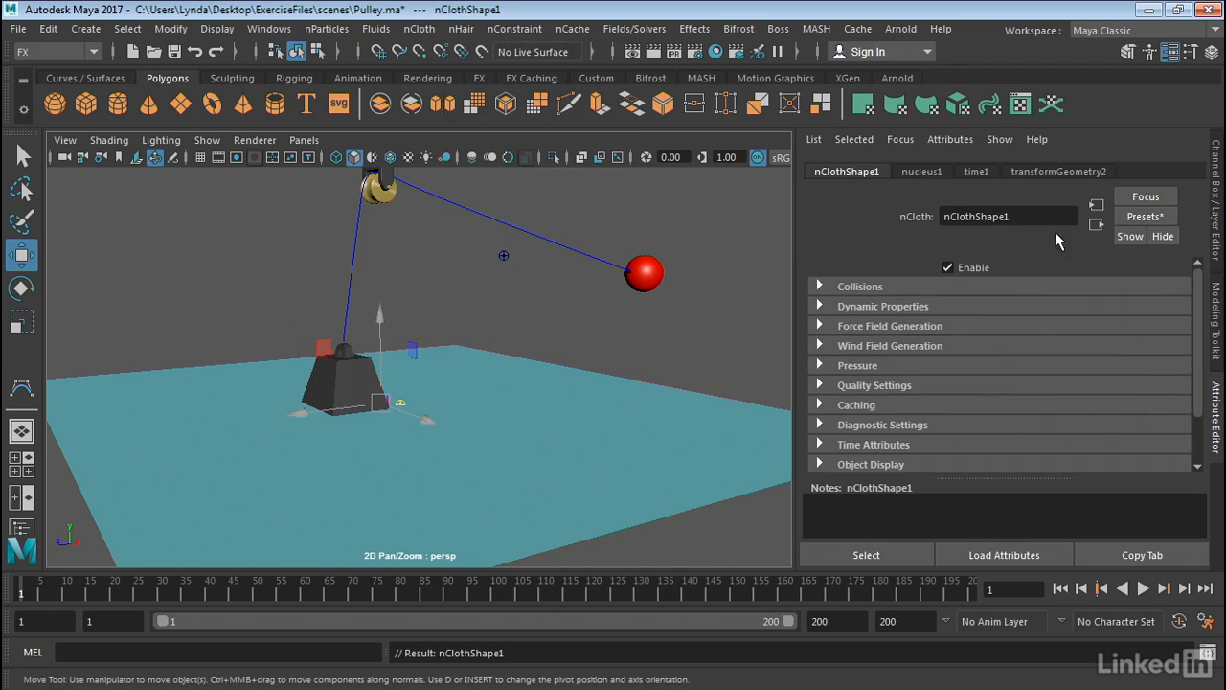
Replace the weight's nCloth settings with the solidRubber preset.
{"action": "left_click", "coordinate": [895, 287]}
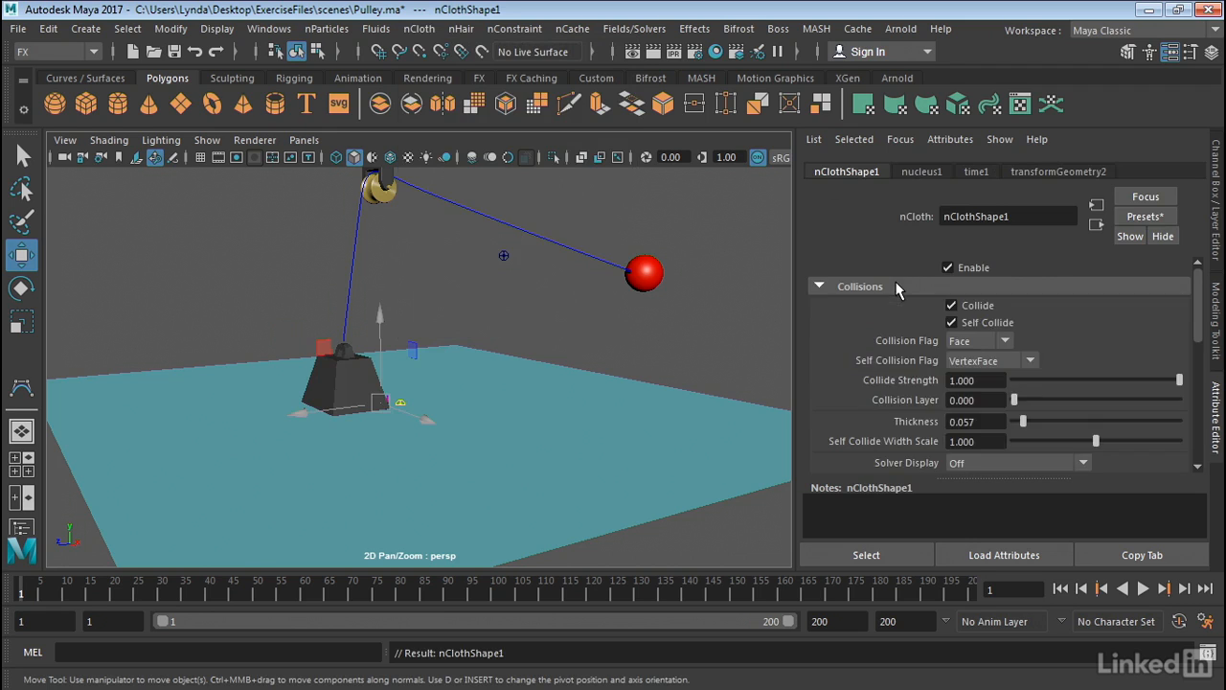
{"action": "left_click", "coordinate": [894, 289]}
{"action": "left_click", "coordinate": [889, 306]}
{"action": "left_click", "coordinate": [889, 307]}
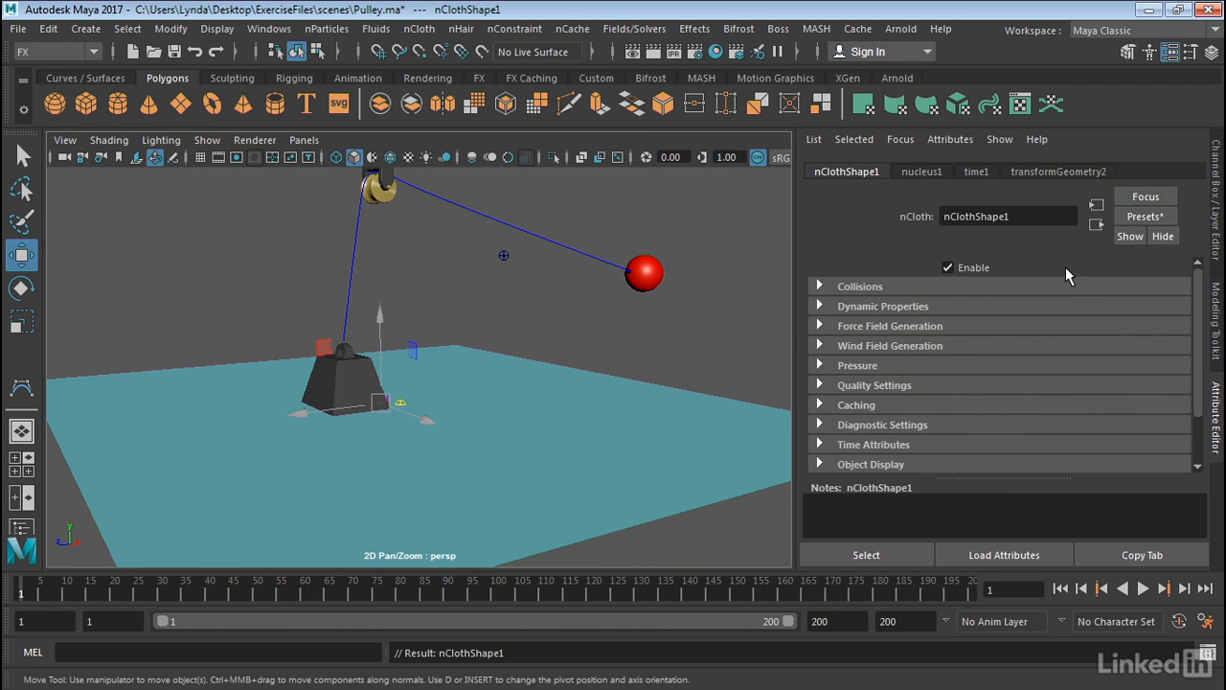
{"action": "left_click", "coordinate": [1140, 217]}
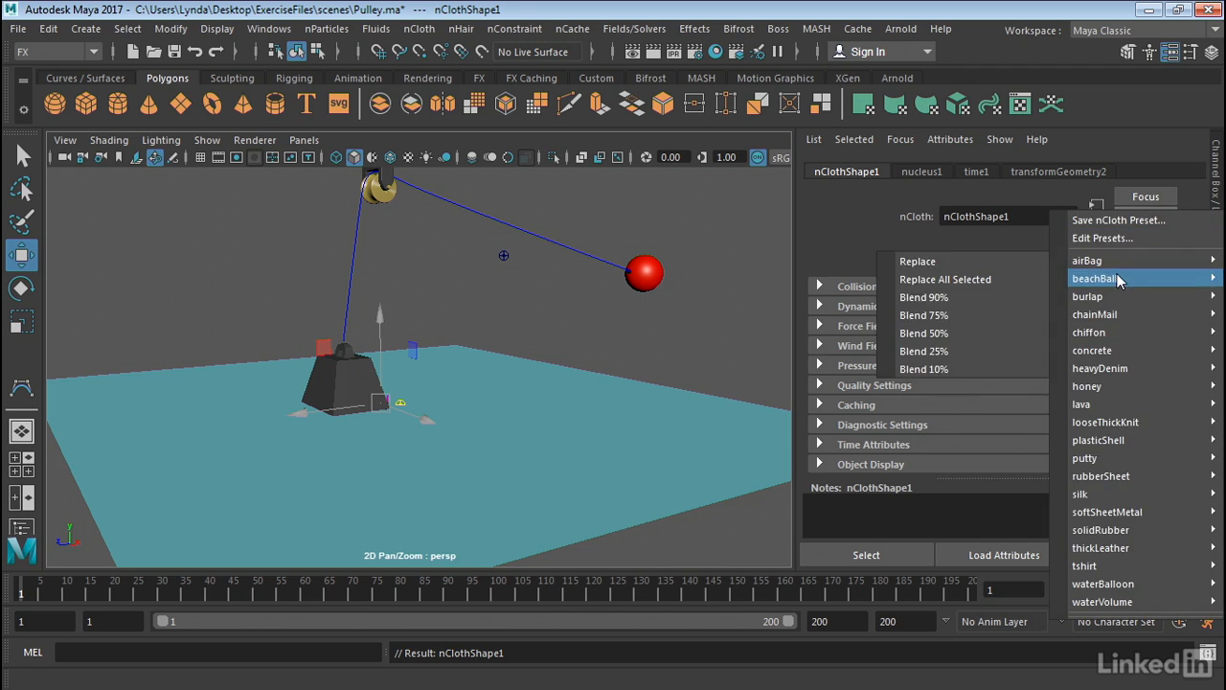
{"action": "mouse_move", "coordinate": [1123, 392]}
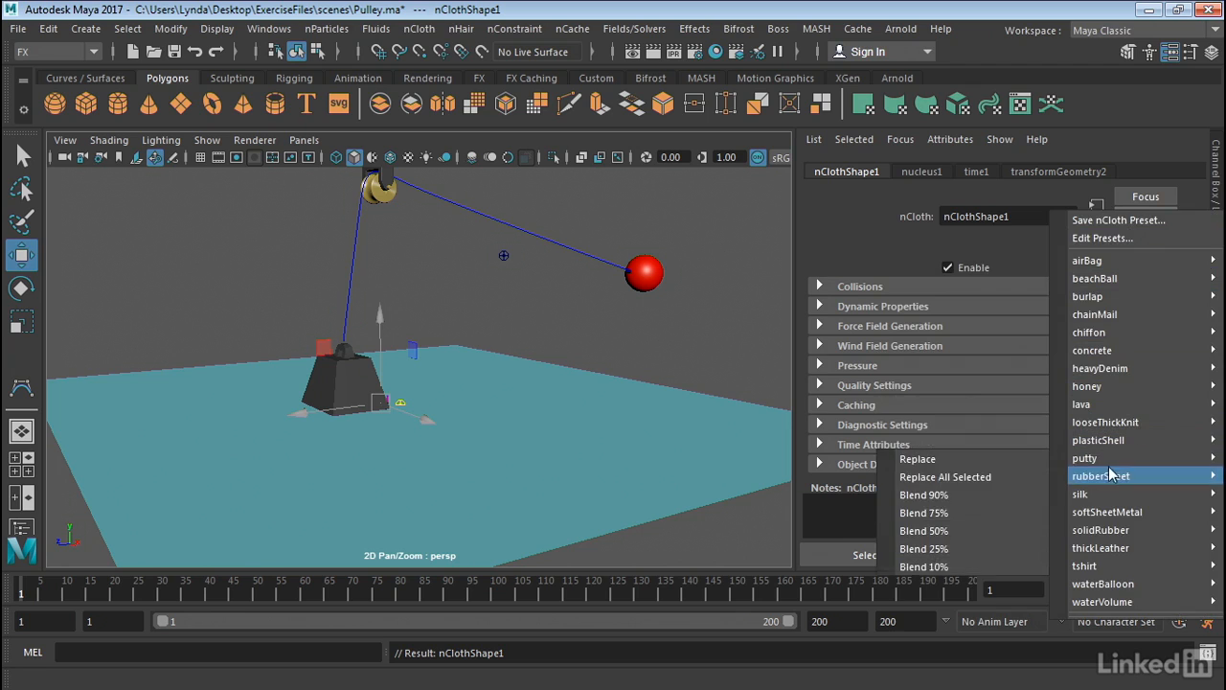
{"action": "mouse_move", "coordinate": [1100, 567]}
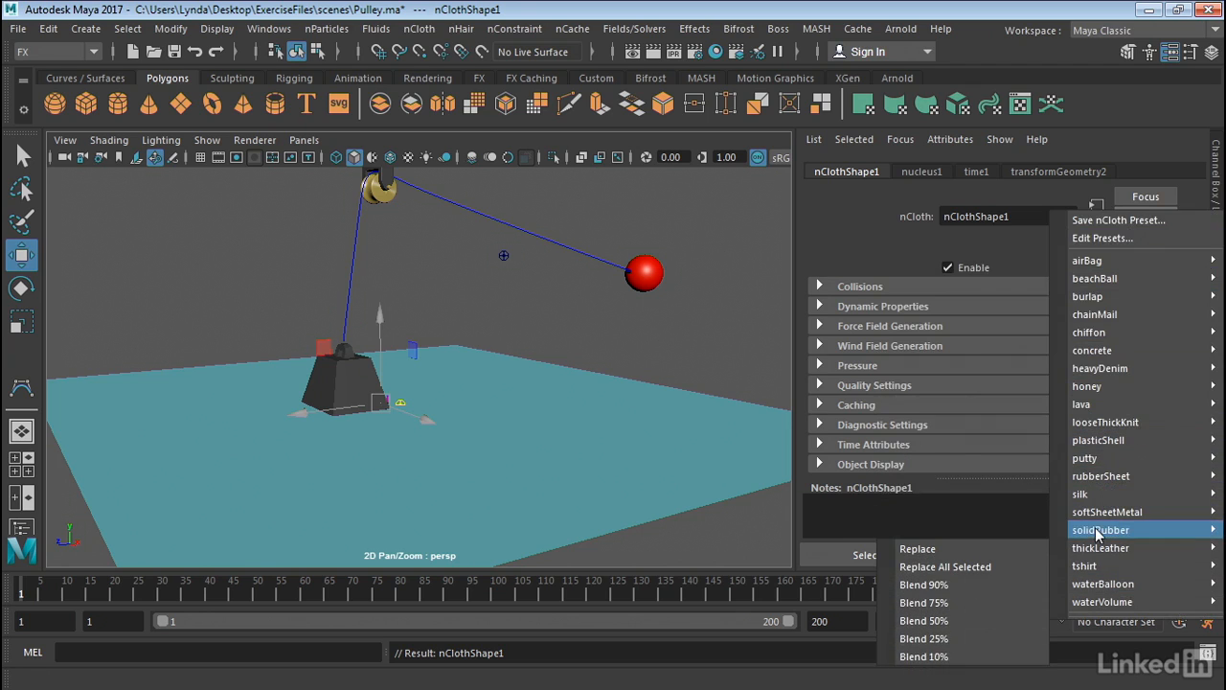
{"action": "mouse_move", "coordinate": [1089, 533]}
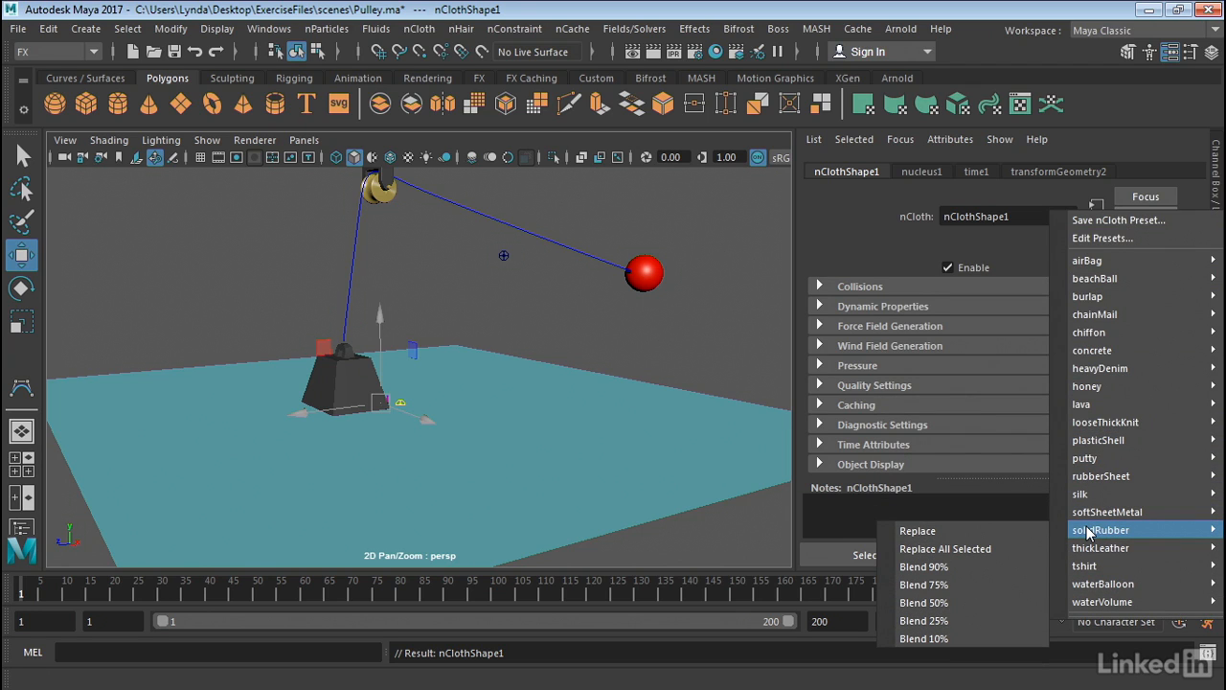
{"action": "left_click", "coordinate": [958, 533]}
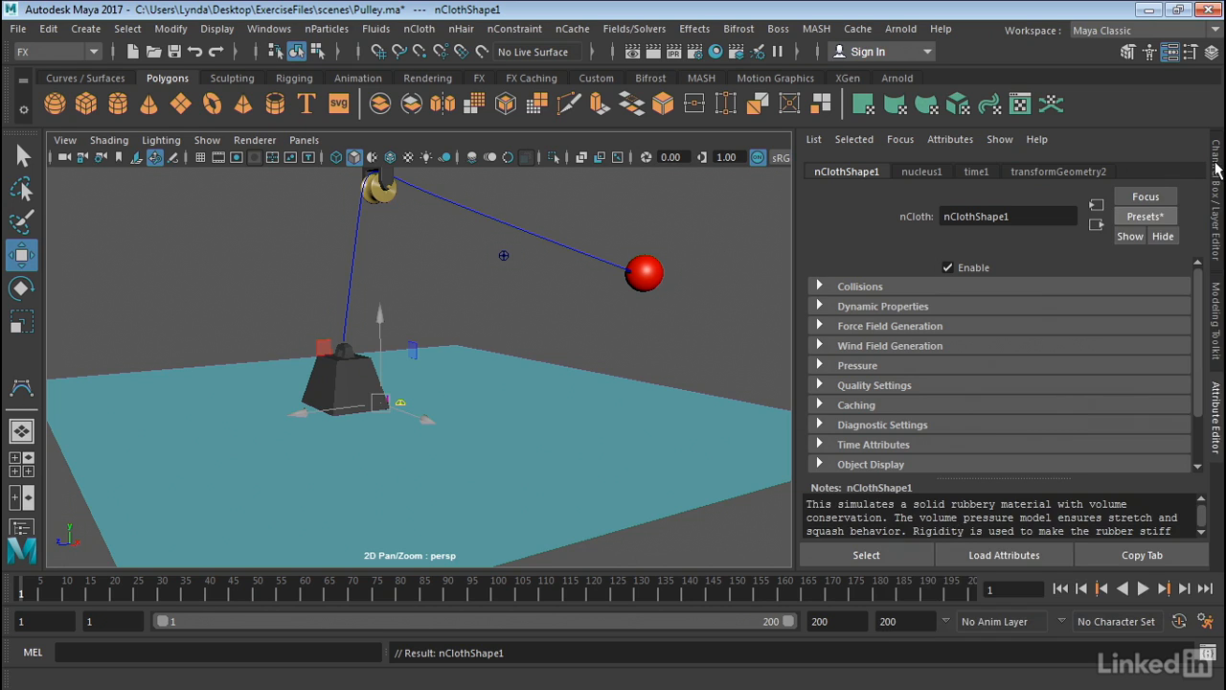
Play the simulation to about frame 45, inspect the weight resting on the ground, and return to frame 1.
{"action": "left_click", "coordinate": [431, 276]}
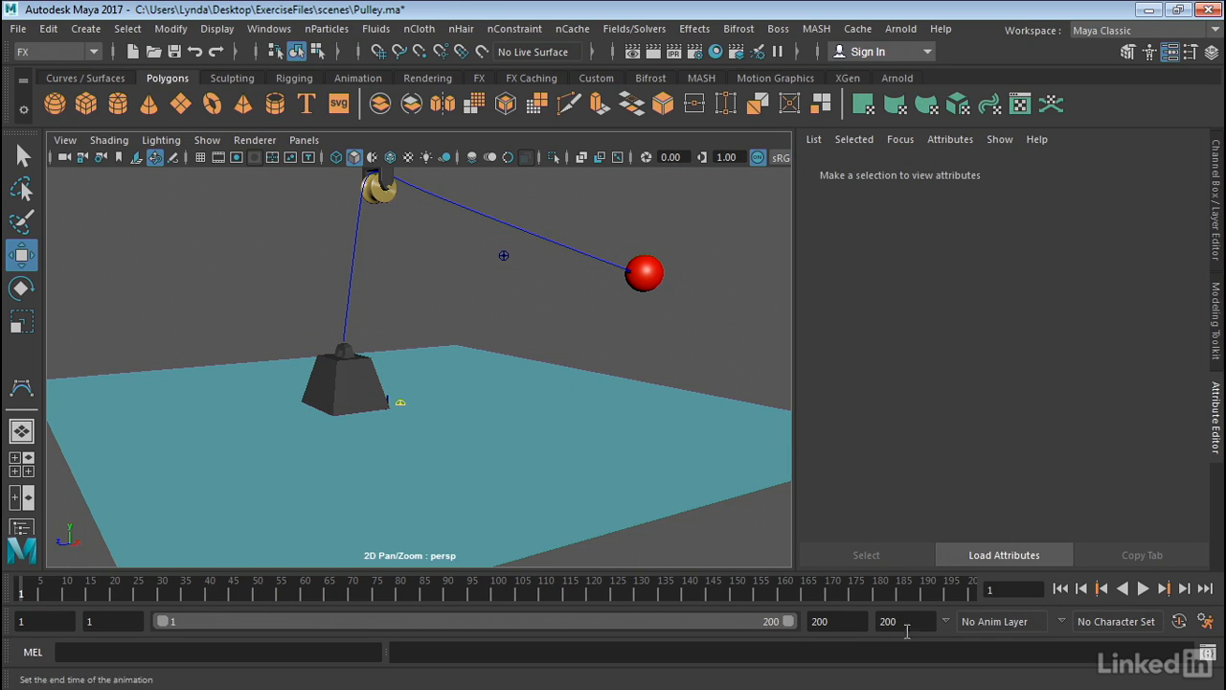
{"action": "left_click", "coordinate": [1144, 588]}
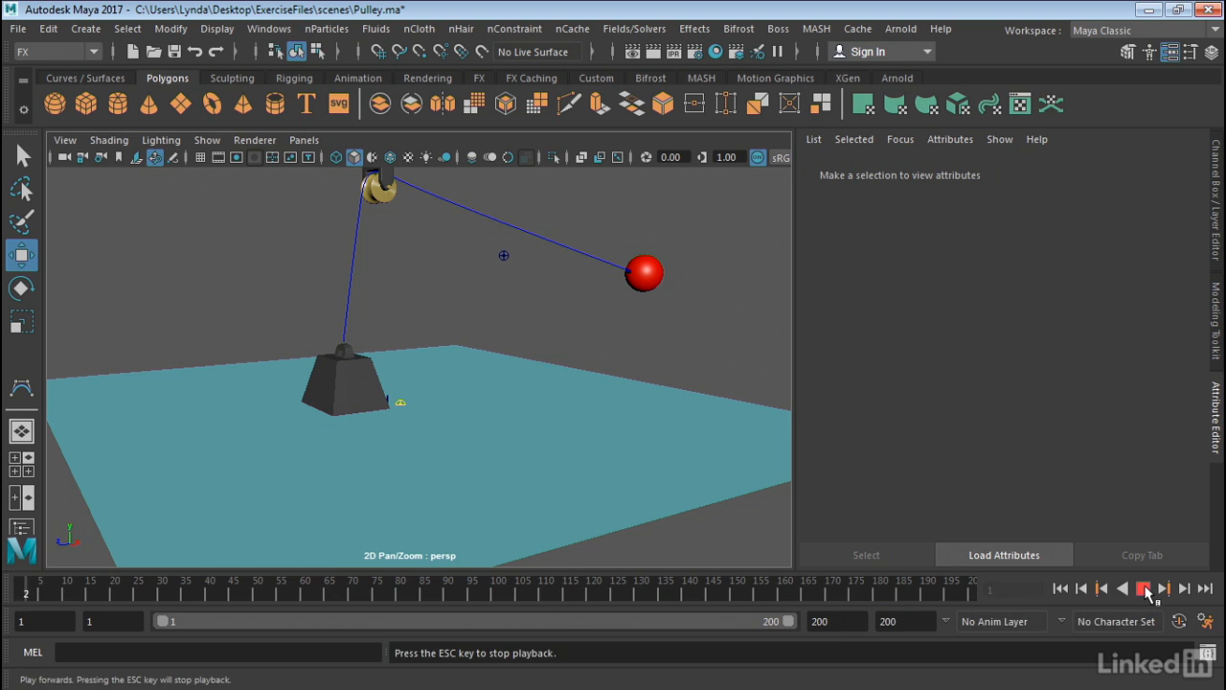
{"action": "left_click", "coordinate": [1144, 588]}
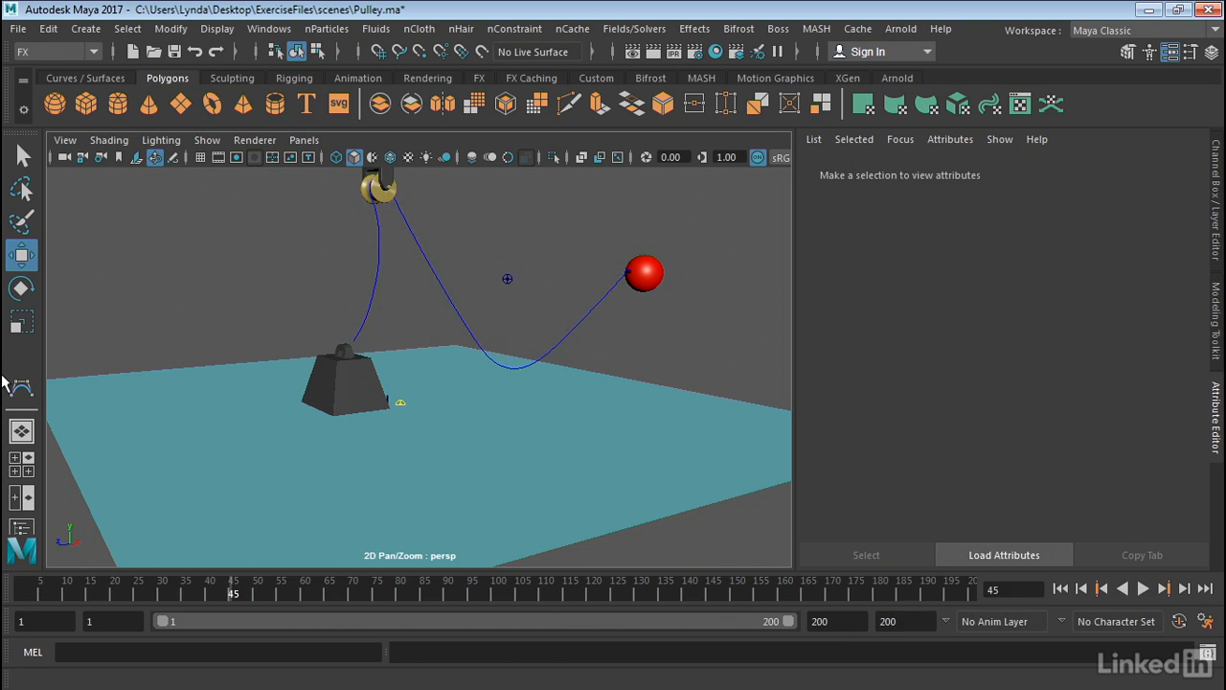
{"action": "left_click", "coordinate": [315, 396]}
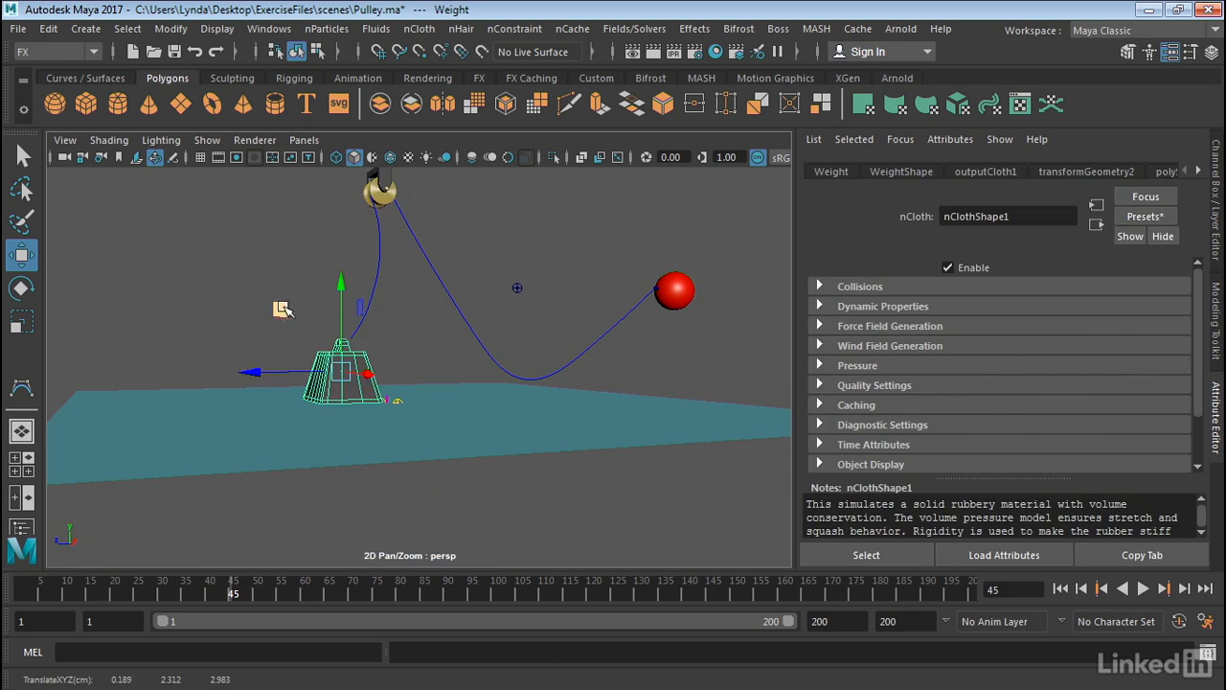
{"action": "left_click_drag", "start_coordinate": [315, 395], "coordinate": [247, 383], "text": "alt"}
{"action": "left_click", "coordinate": [176, 351]}
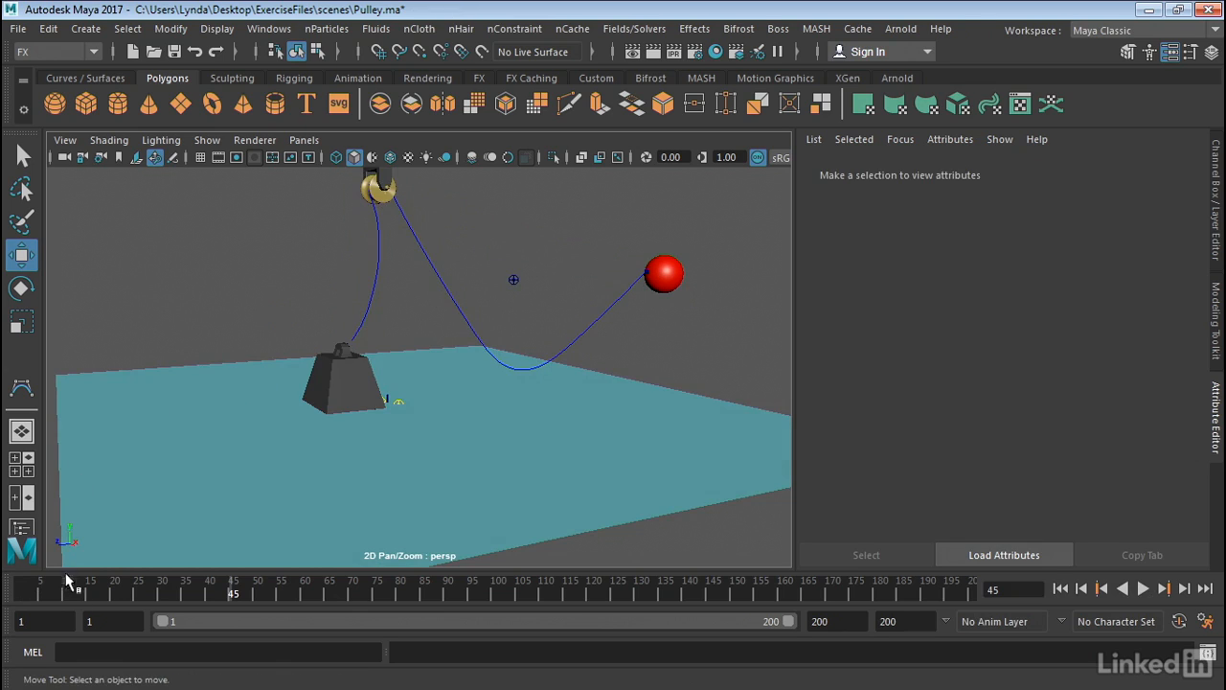
{"action": "left_click_drag", "start_coordinate": [66, 585], "coordinate": [5, 606]}
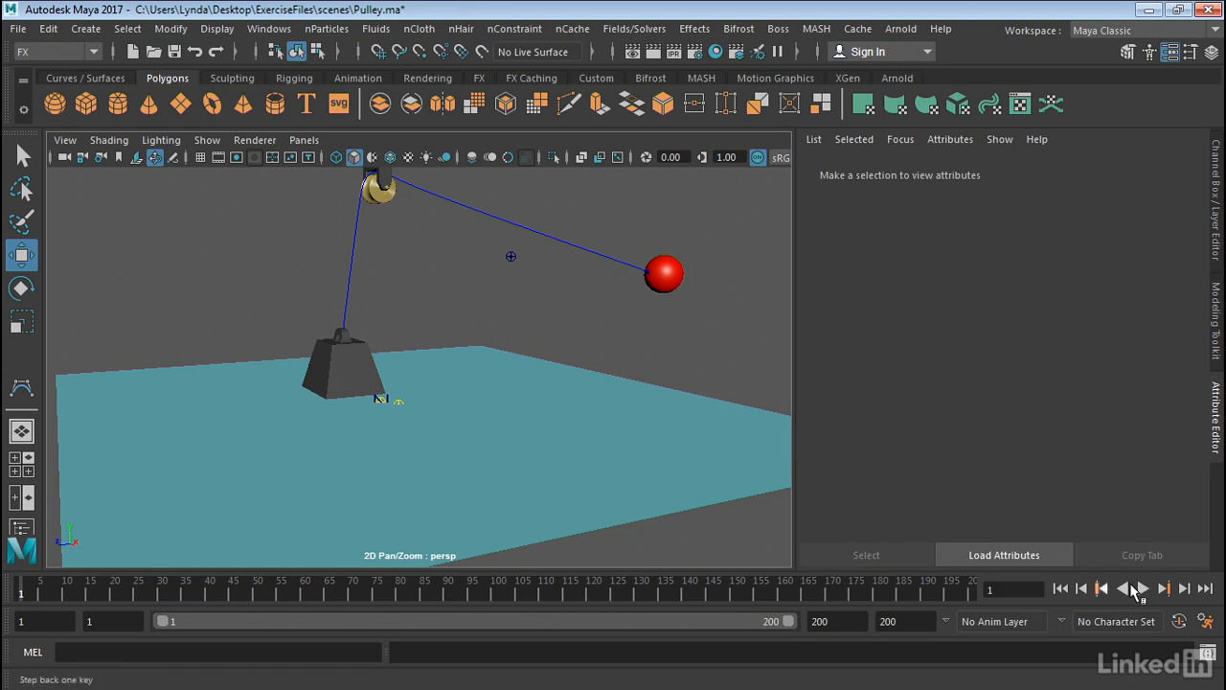
Scrub the first frames, replay the rope and weight simulation from frame 1, and rewind to frame 1.
{"action": "left_click_drag", "start_coordinate": [21, 588], "coordinate": [182, 603]}
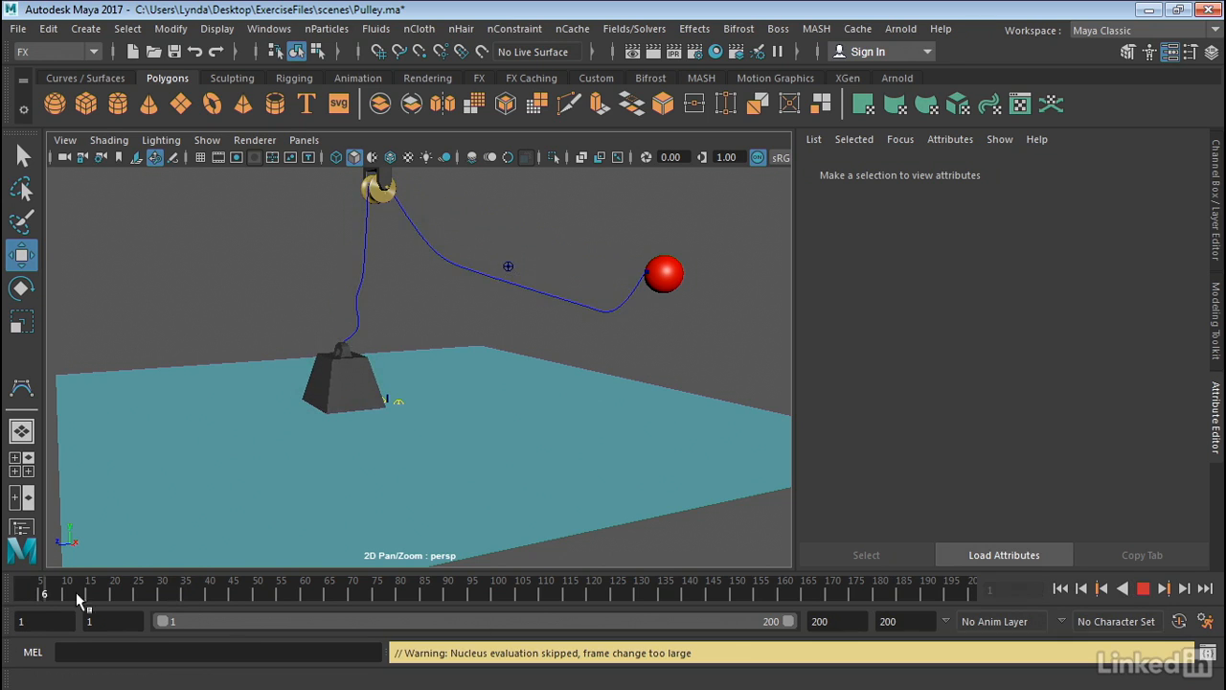
{"action": "left_click_drag", "start_coordinate": [76, 592], "coordinate": [21, 592]}
{"action": "left_click", "coordinate": [1142, 590]}
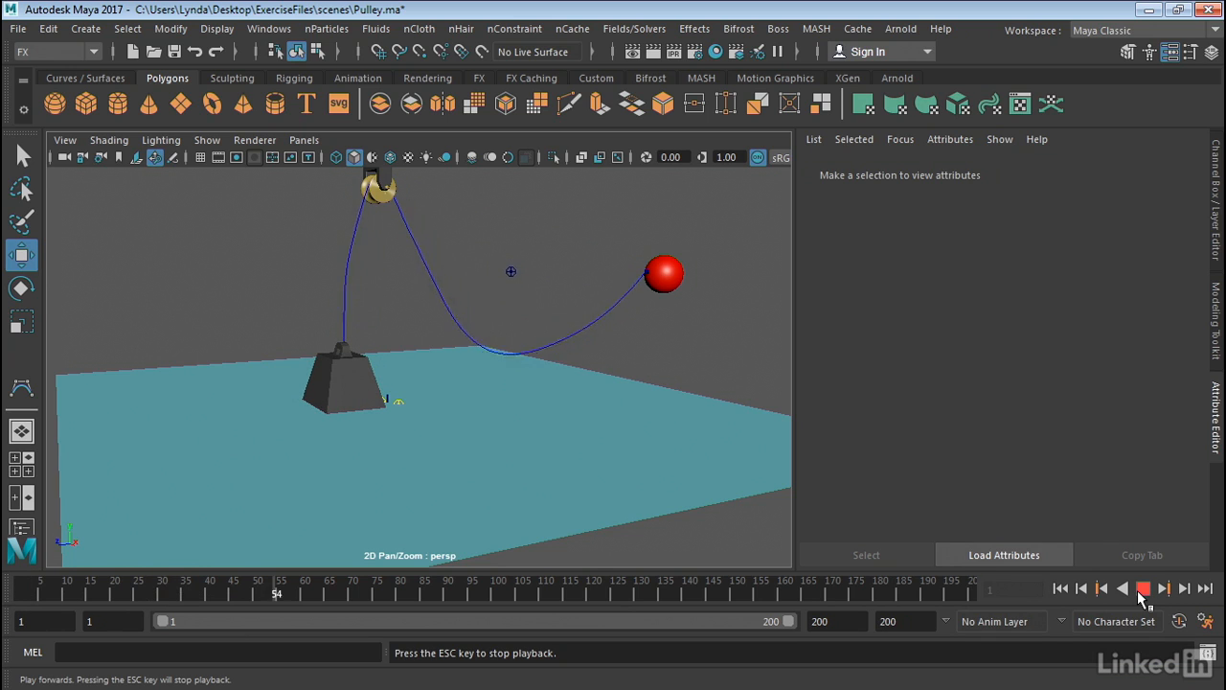
{"action": "left_click", "coordinate": [1140, 591]}
{"action": "left_click_drag", "start_coordinate": [93, 580], "coordinate": [17, 588]}
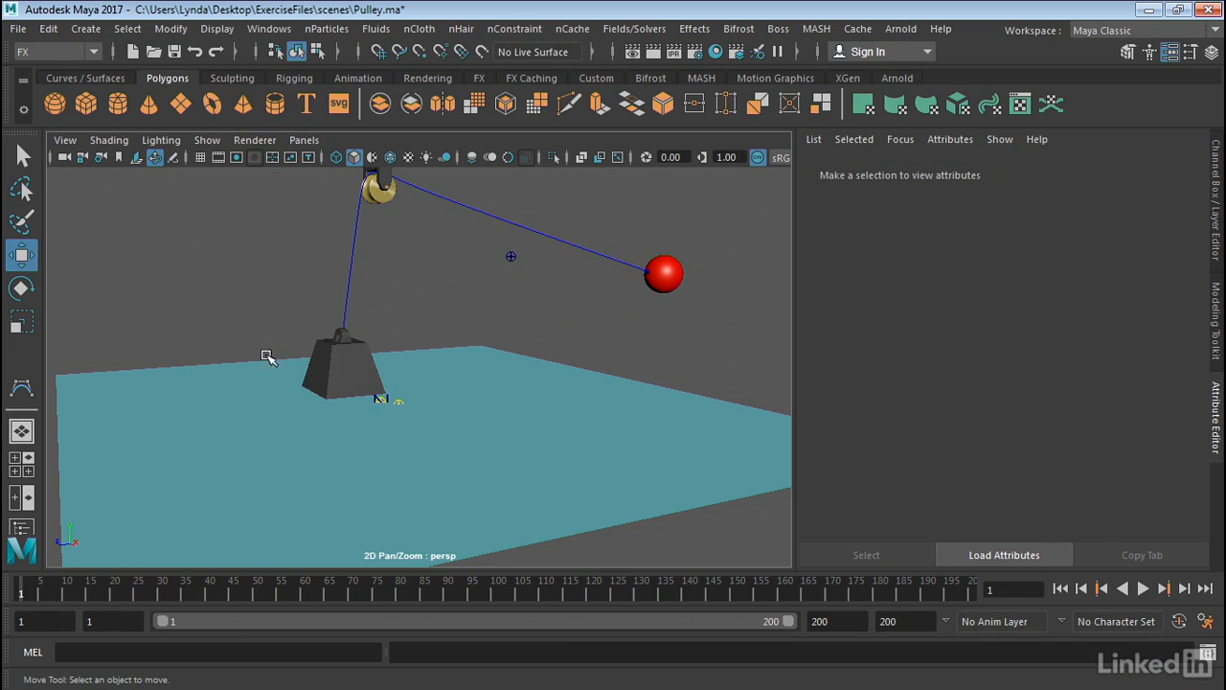
Constrain the control vertex at the rope's lower end to the weight with a Point to Surface nConstraint.
{"action": "right_click_drag", "start_coordinate": [277, 319], "coordinate": [523, 293], "text": "alt"}
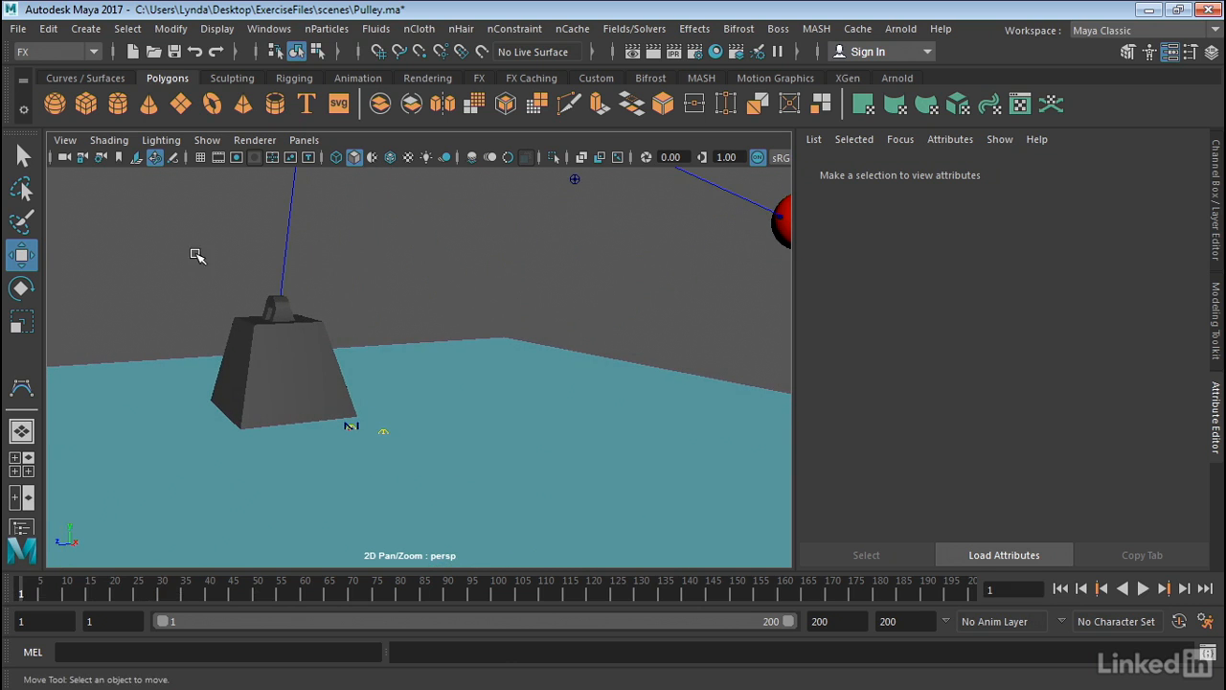
{"action": "left_click", "coordinate": [281, 261]}
{"action": "right_click_drag", "start_coordinate": [288, 264], "coordinate": [483, 261], "text": "alt"}
{"action": "mouse_move", "coordinate": [484, 262]}
{"action": "left_mouse_down", "text": "alt"}
{"action": "mouse_move", "coordinate": [470, 252]}
{"action": "mouse_move", "coordinate": [484, 262]}
{"action": "left_mouse_up", "text": "alt"}
{"action": "right_click_drag", "start_coordinate": [291, 258], "coordinate": [192, 154]}
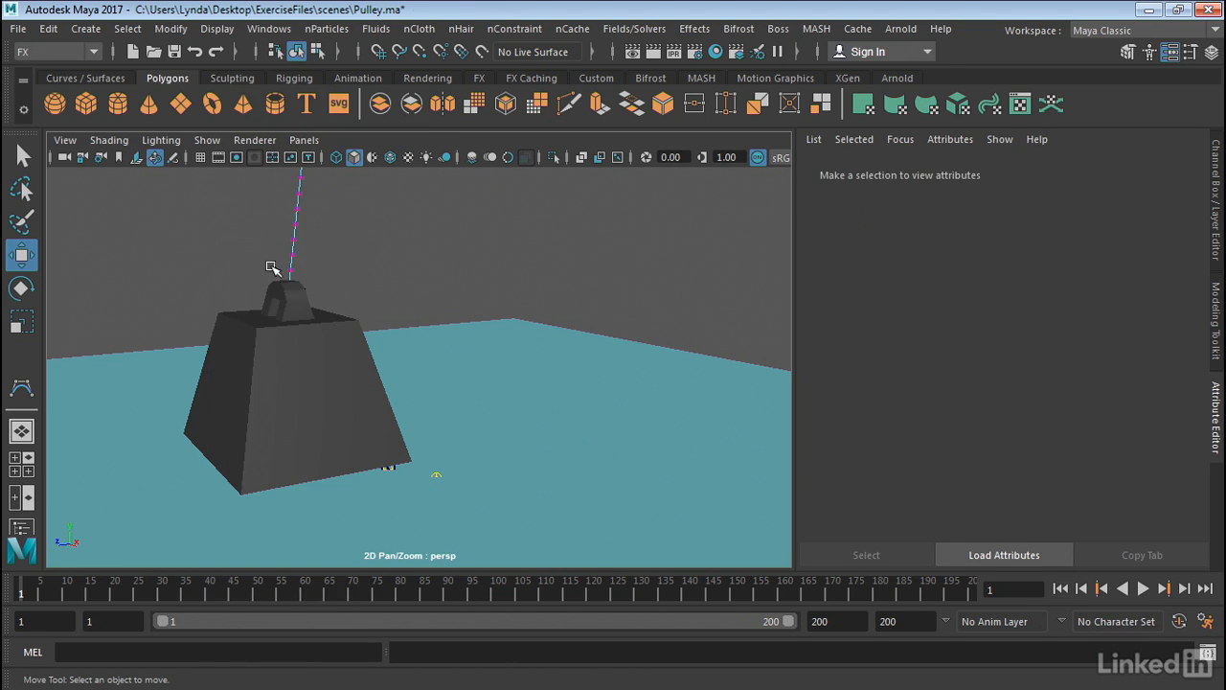
{"action": "left_click_drag", "start_coordinate": [271, 267], "coordinate": [314, 316]}
{"action": "left_click", "coordinate": [317, 345]}
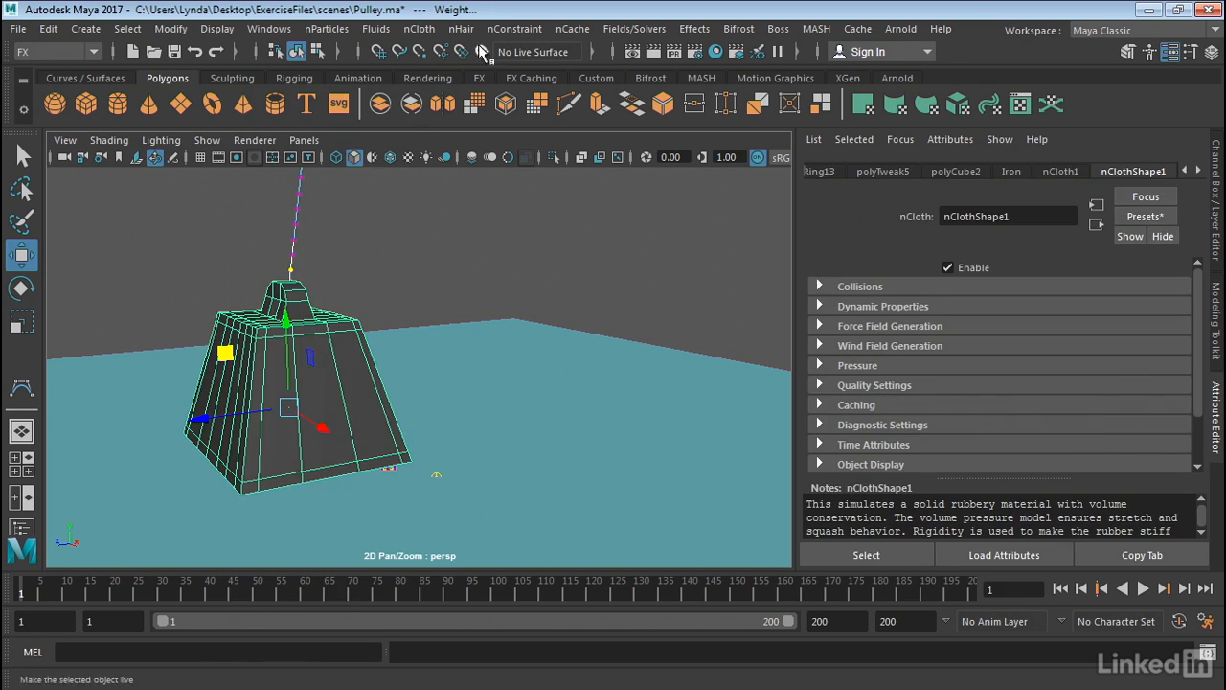
{"action": "left_click", "coordinate": [515, 28]}
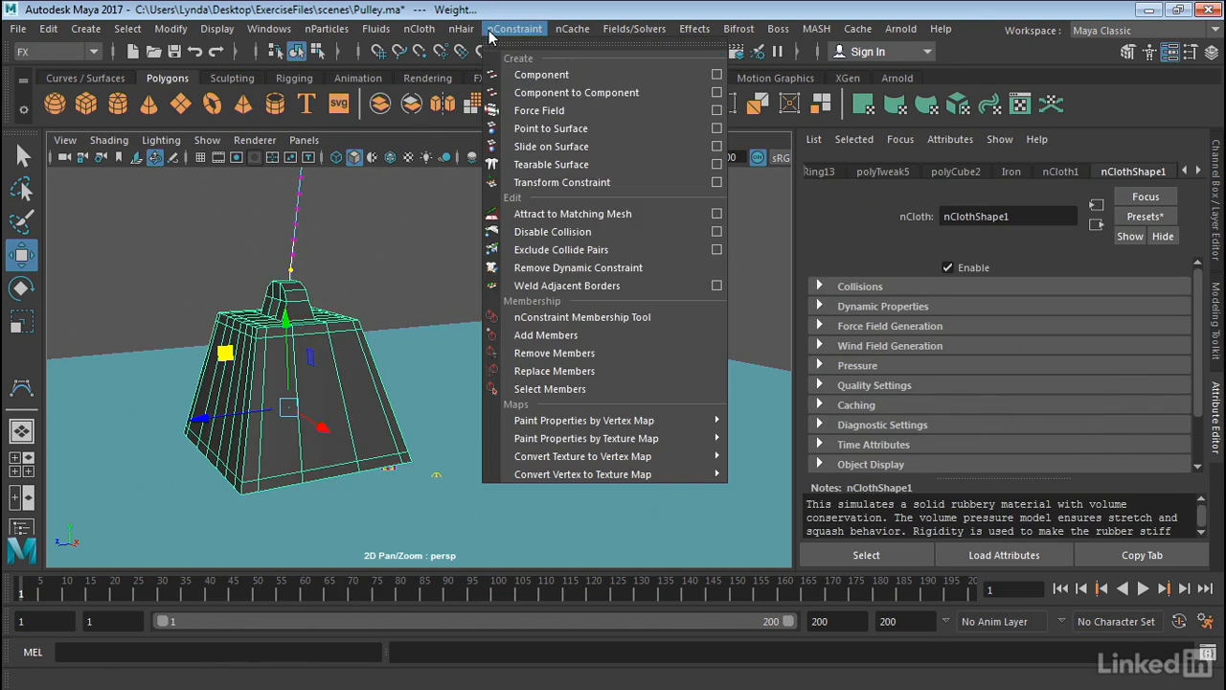
{"action": "left_click", "coordinate": [548, 130]}
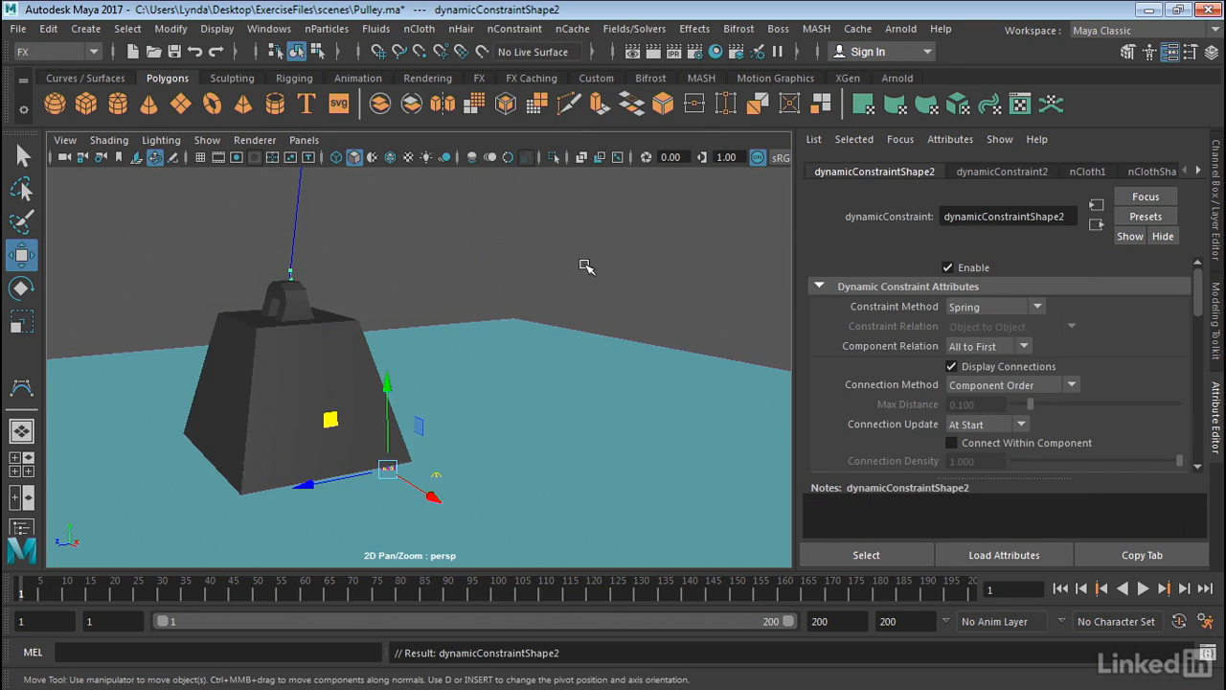
Play the simulation with the rope attached to the weight, and stop playback after checking how the rope hangs.
{"action": "right_click_drag", "start_coordinate": [622, 297], "coordinate": [299, 236], "text": "alt"}
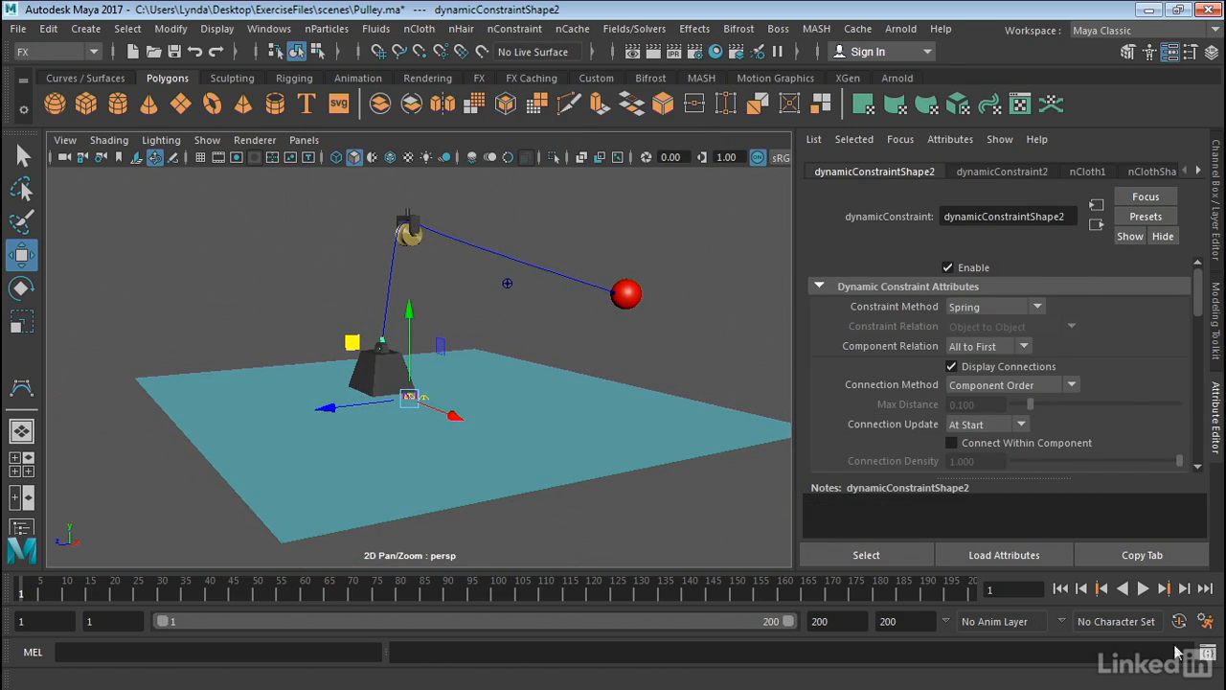
{"action": "left_click", "coordinate": [1143, 588]}
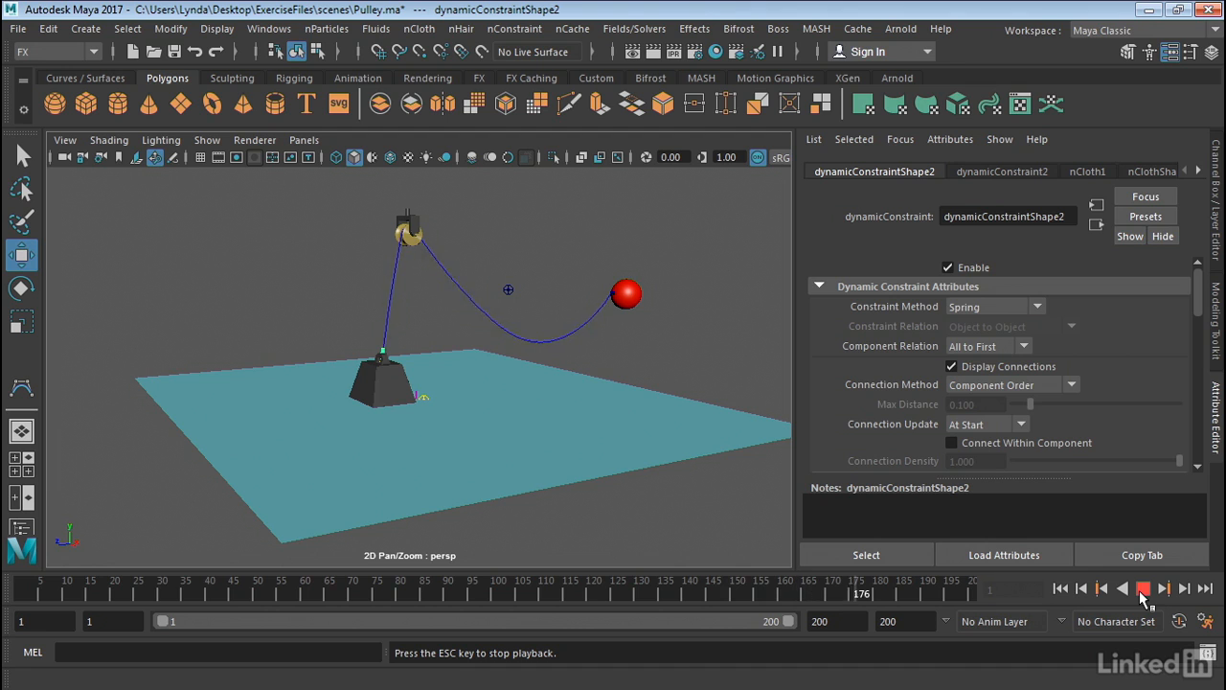
{"action": "left_click", "coordinate": [1143, 589]}
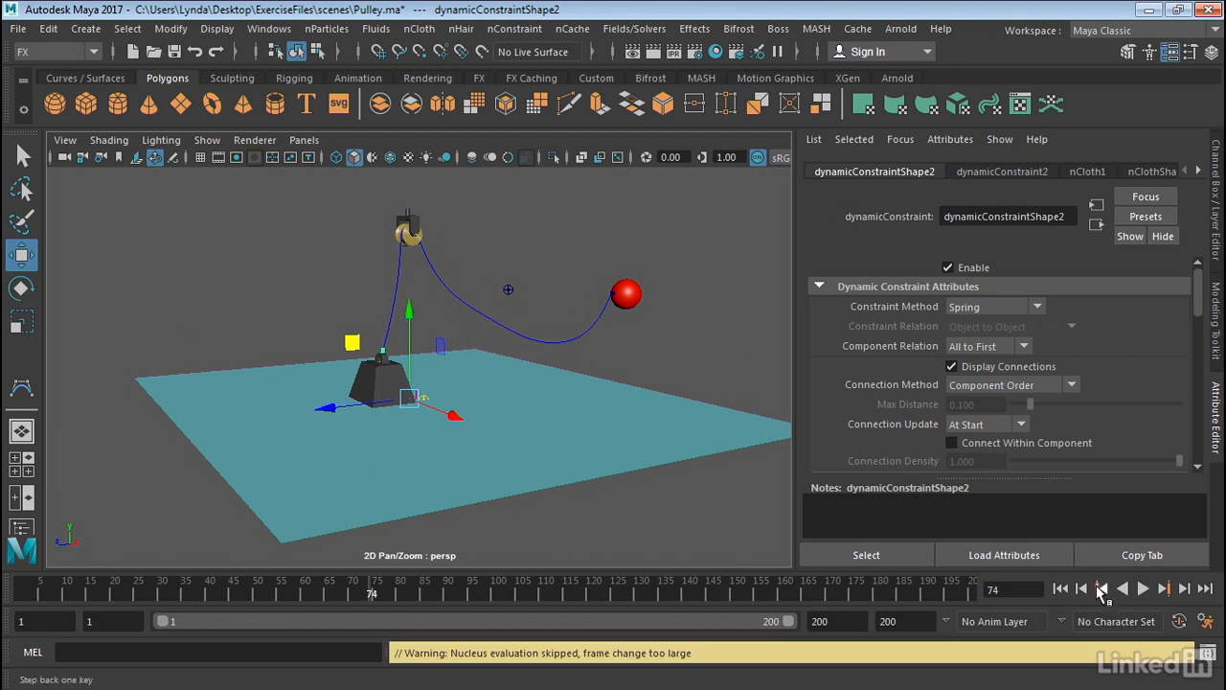
Set the rope hair system's Stretch Resistance to 500 and Bend Resistance to 50 in its dynamic properties.
{"action": "left_click_drag", "start_coordinate": [450, 279], "coordinate": [441, 308]}
{"action": "middle_click_drag", "start_coordinate": [466, 268], "coordinate": [419, 269], "text": "alt"}
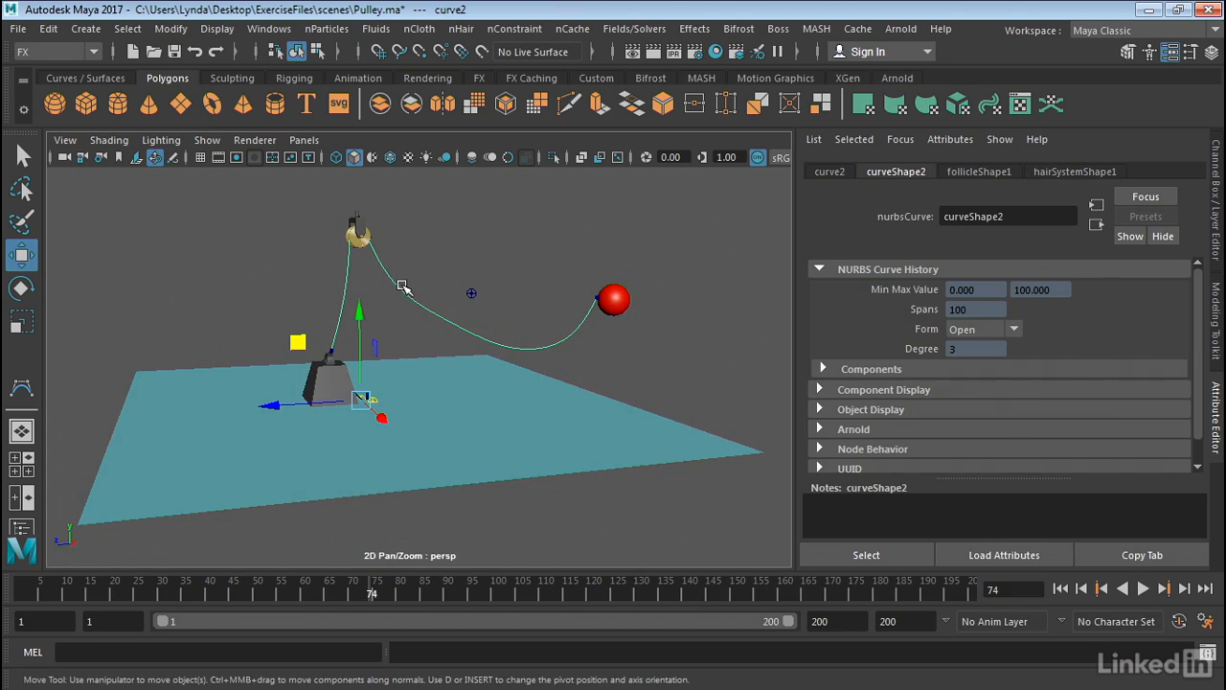
{"action": "left_click", "coordinate": [1005, 171]}
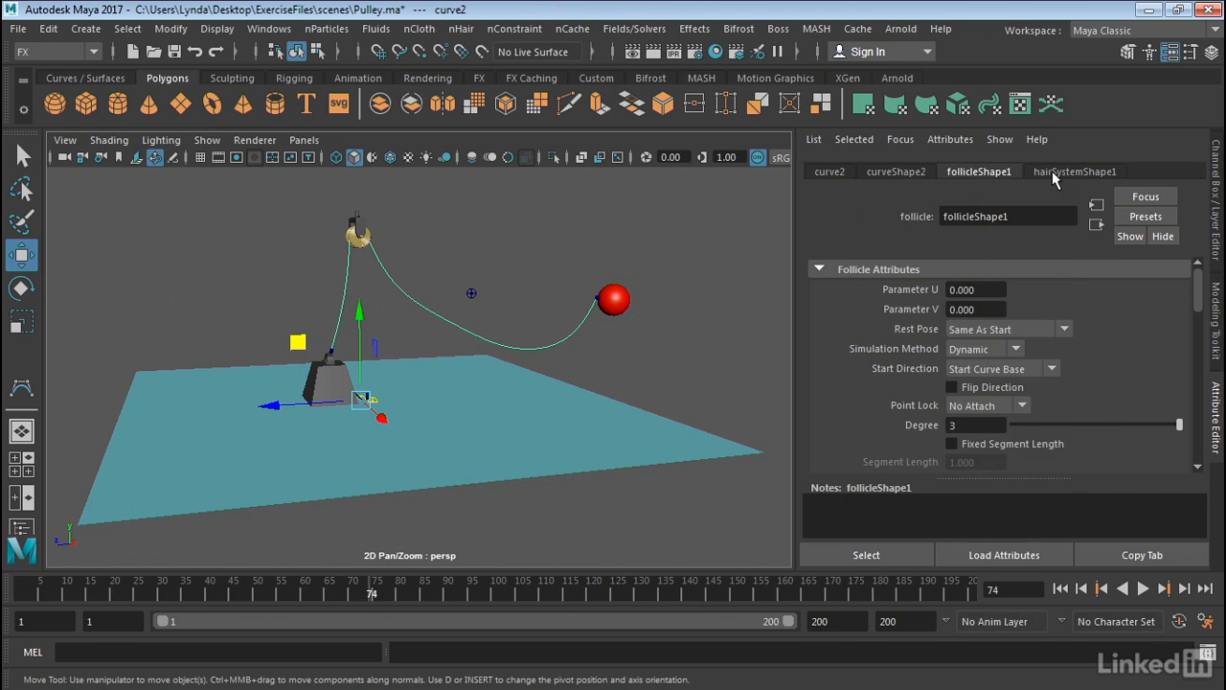
{"action": "left_click", "coordinate": [1052, 170]}
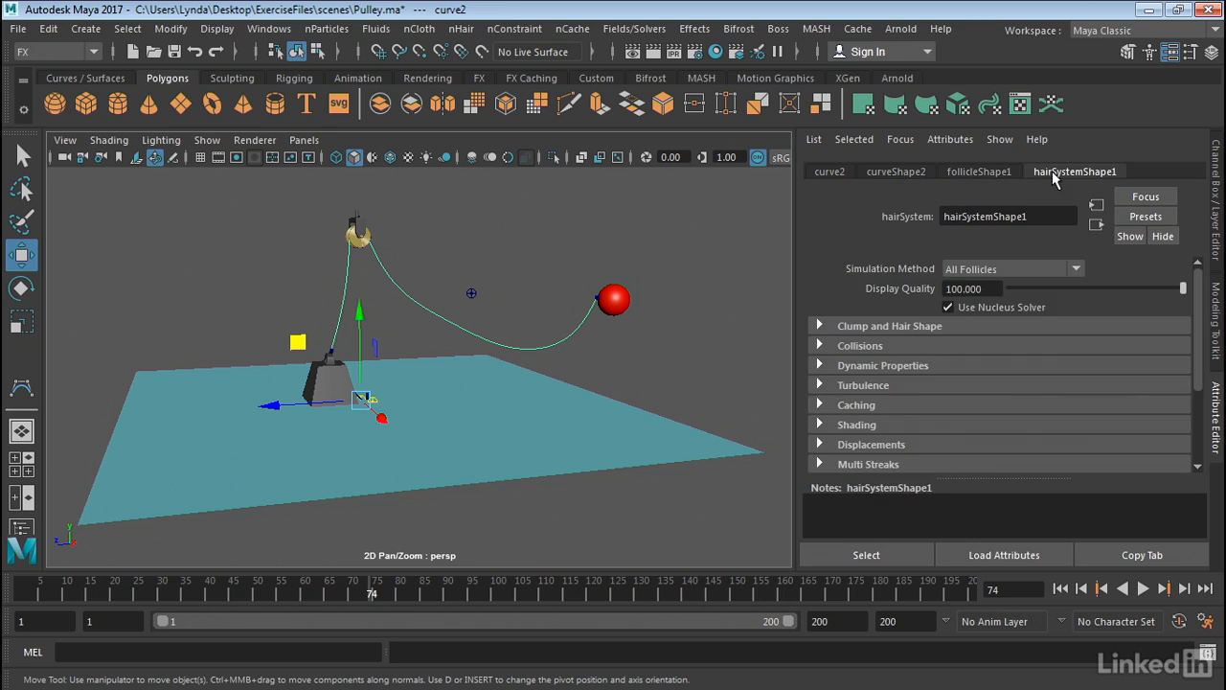
{"action": "left_click", "coordinate": [839, 368]}
{"action": "scroll", "coordinate": [899, 278], "scroll_direction": "down", "scroll_amount": 4}
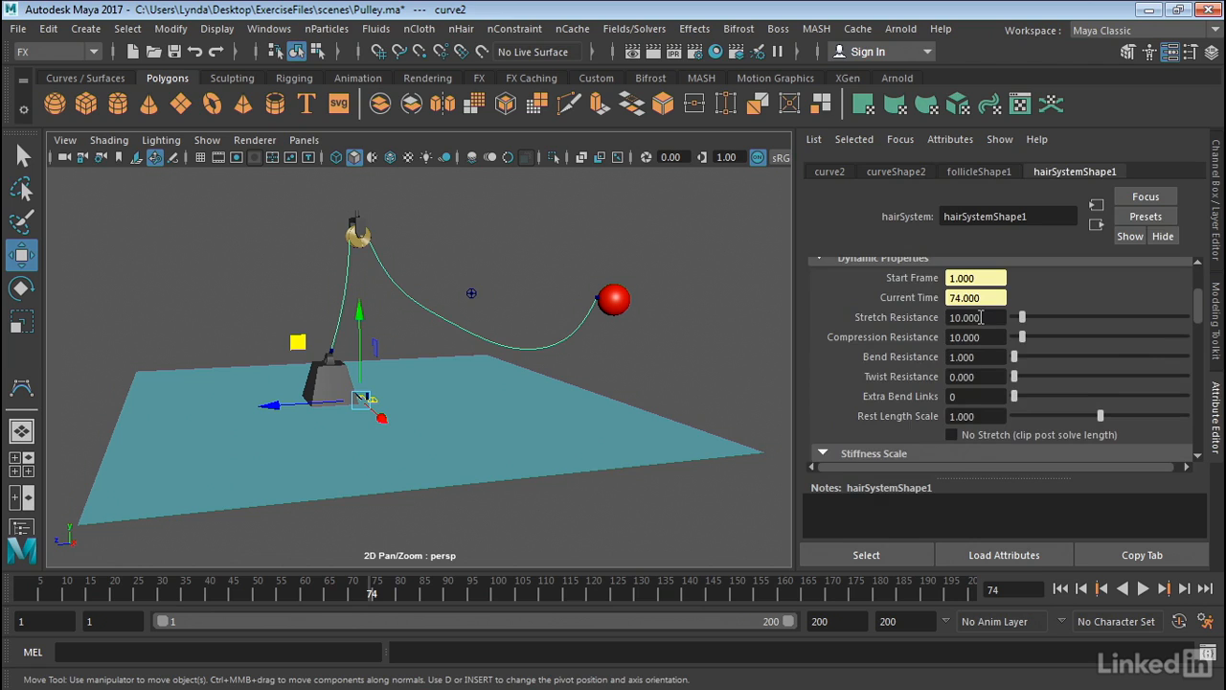
{"action": "left_click_drag", "start_coordinate": [987, 323], "coordinate": [910, 326]}
{"action": "type", "text": "500"}
{"action": "key", "text": "Return"}
{"action": "type", "text": "50"}
{"action": "key", "text": "Return"}
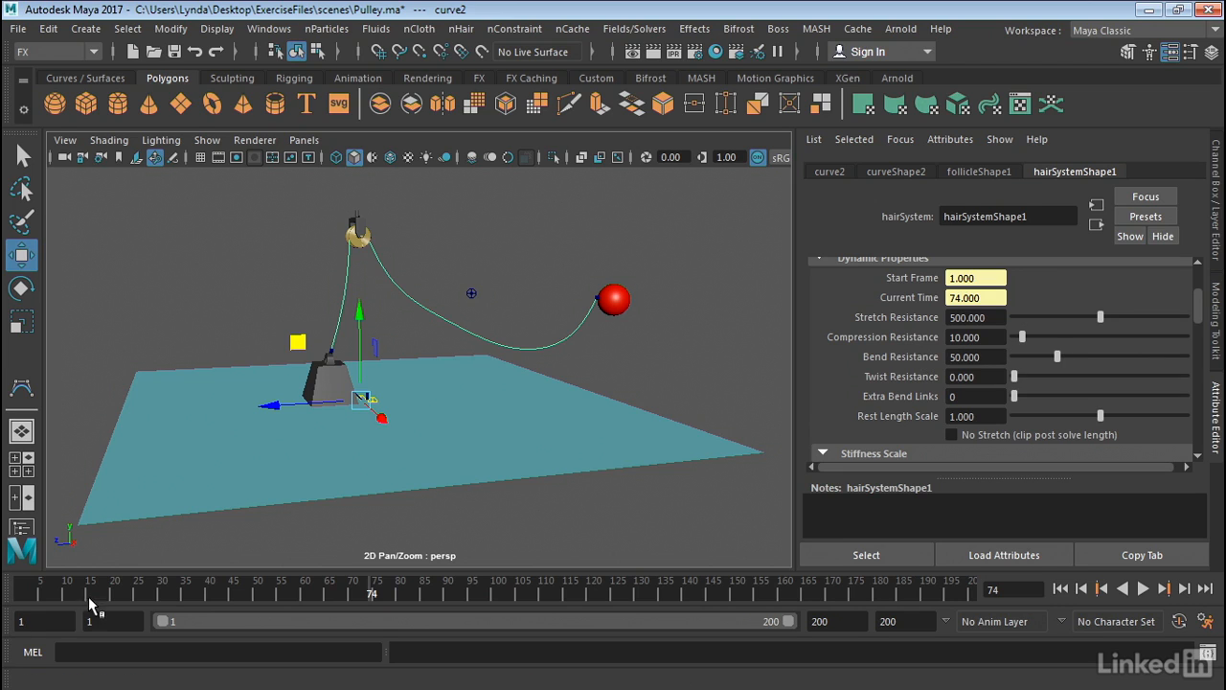
Replay the simulation from frame 1 twice to check how the stiffer rope behaves.
{"action": "left_click", "coordinate": [13, 591]}
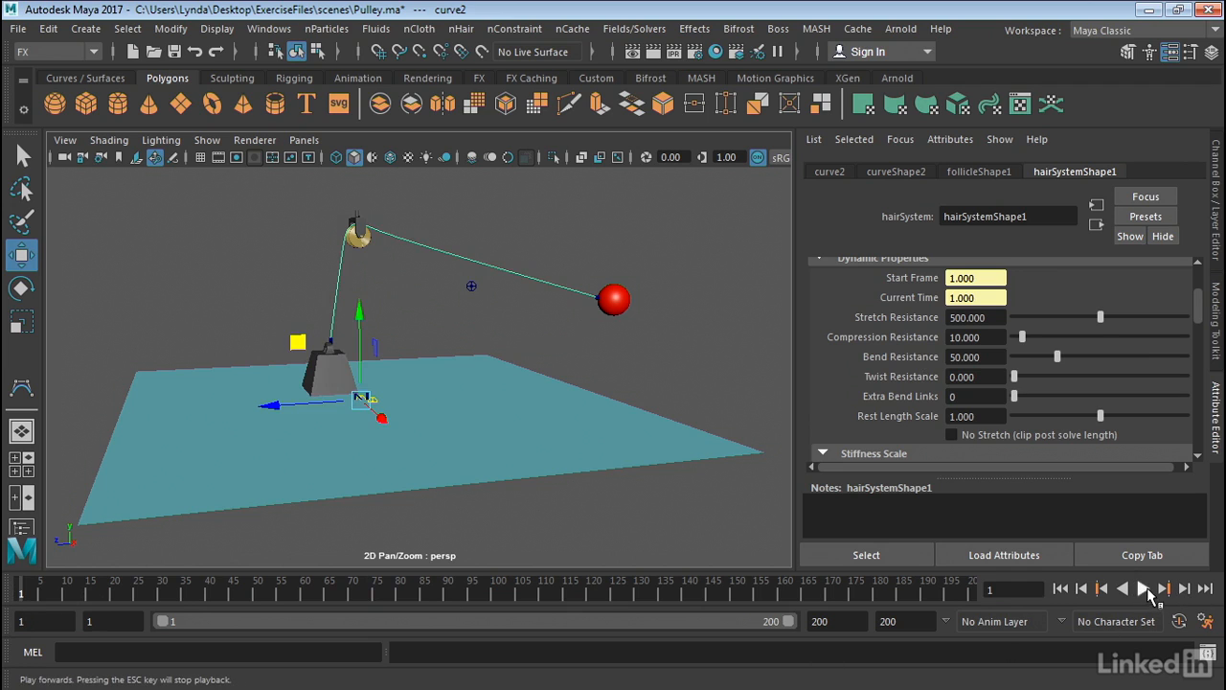
{"action": "left_click", "coordinate": [1144, 589]}
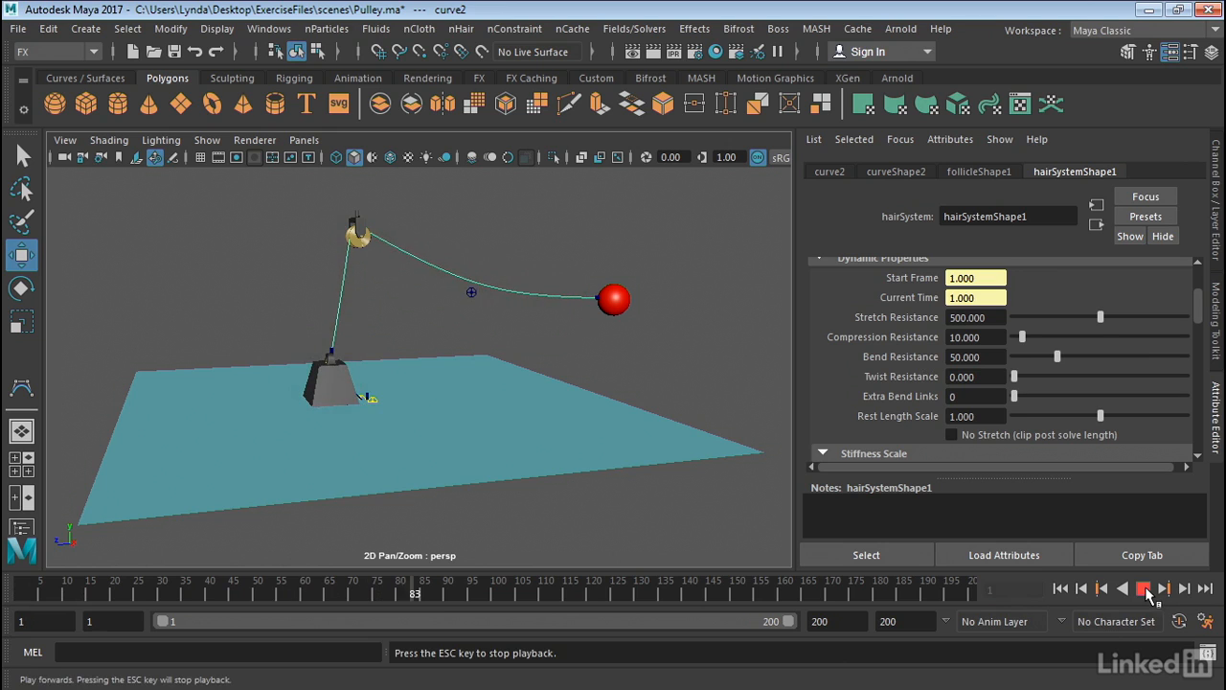
{"action": "left_click", "coordinate": [1147, 589]}
{"action": "left_click_drag", "start_coordinate": [23, 594], "coordinate": [4, 594]}
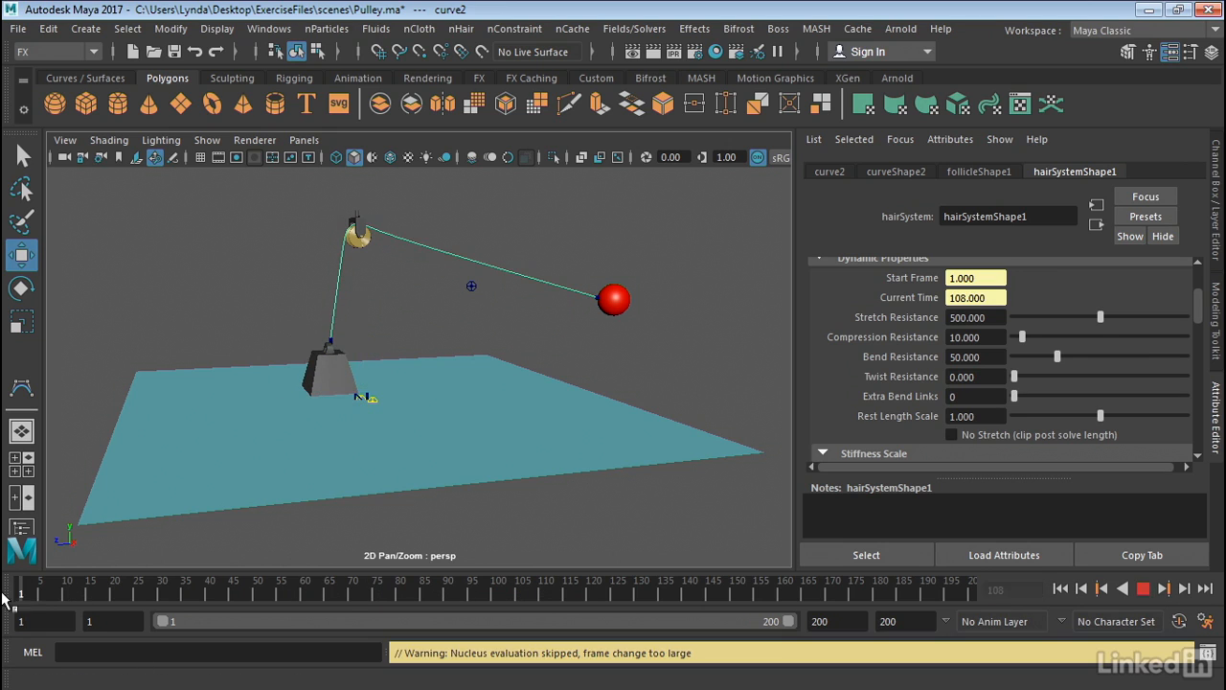
{"action": "left_click", "coordinate": [1144, 589]}
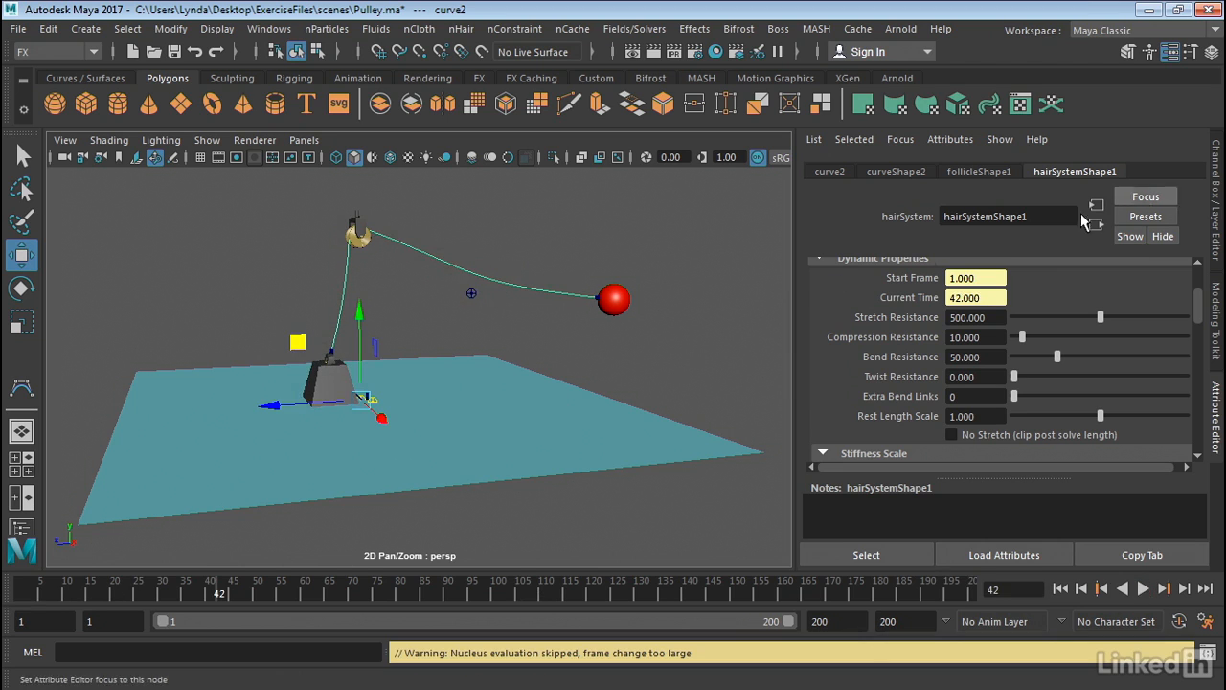
Keyframe the red sphere in its original position at frame 1 and again at frame 30.
{"action": "left_click", "coordinate": [1217, 178]}
{"action": "right_click_drag", "start_coordinate": [795, 309], "coordinate": [635, 329], "text": "alt"}
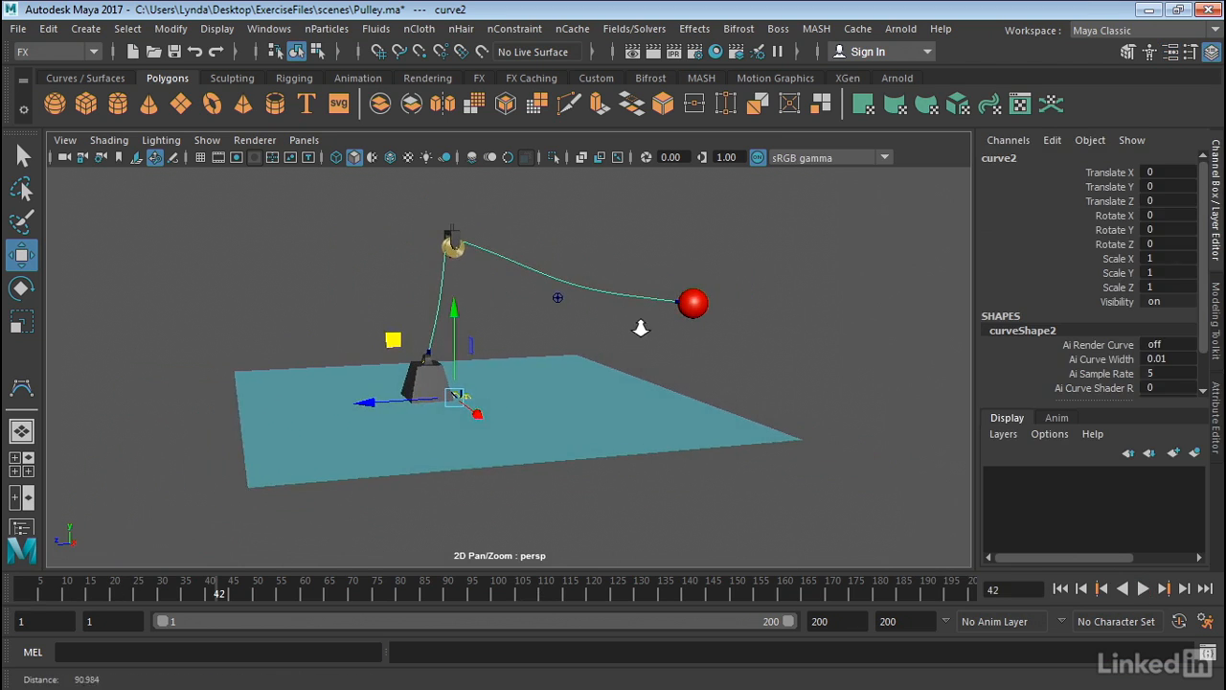
{"action": "middle_click_drag", "start_coordinate": [671, 330], "coordinate": [599, 335], "text": "alt"}
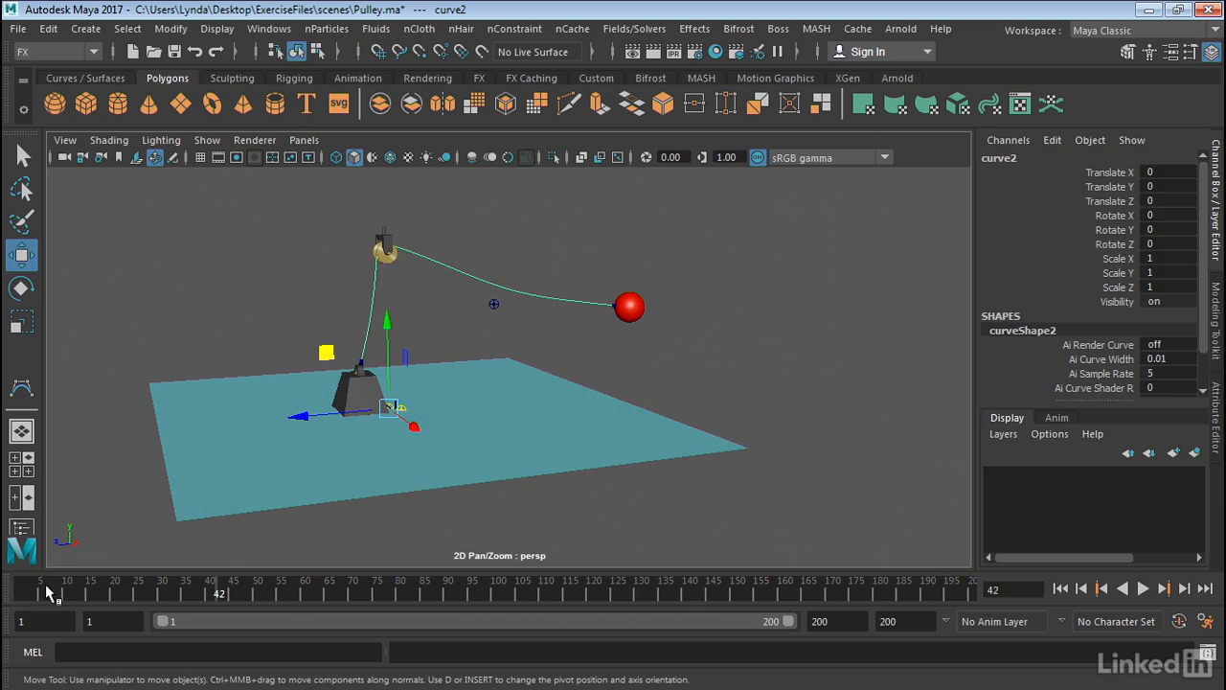
{"action": "left_click_drag", "start_coordinate": [48, 592], "coordinate": [4, 594]}
{"action": "left_click", "coordinate": [632, 306]}
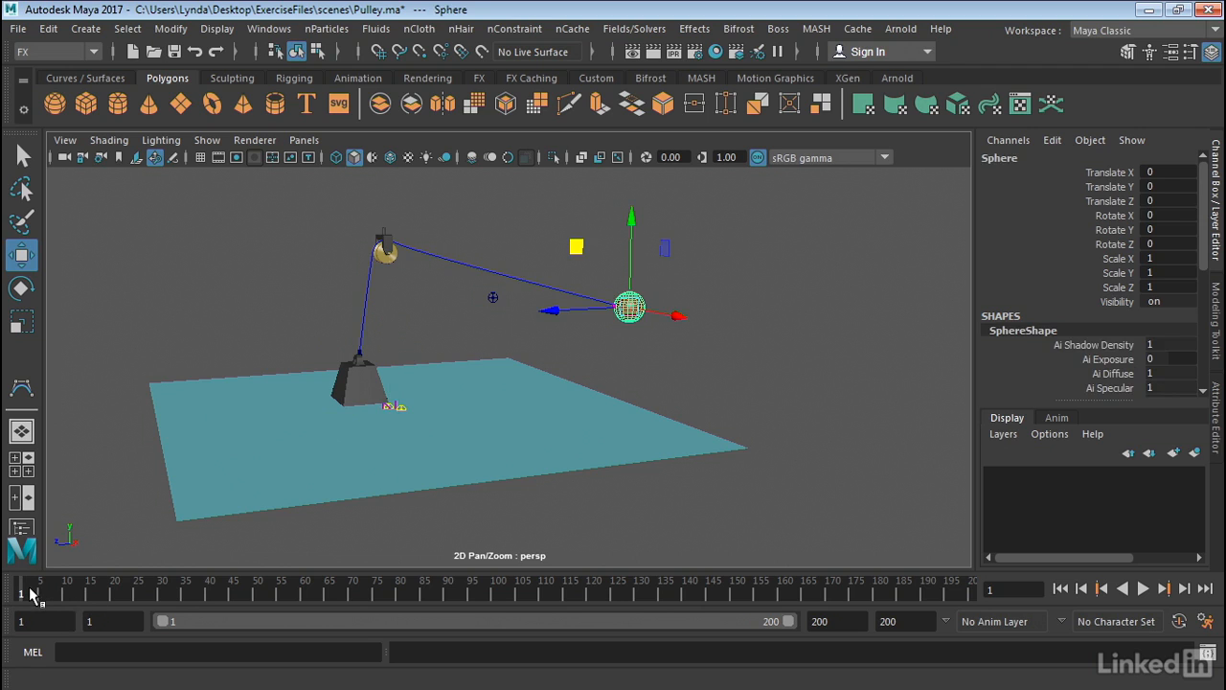
{"action": "key", "text": "s"}
{"action": "left_click_drag", "start_coordinate": [31, 594], "coordinate": [162, 596]}
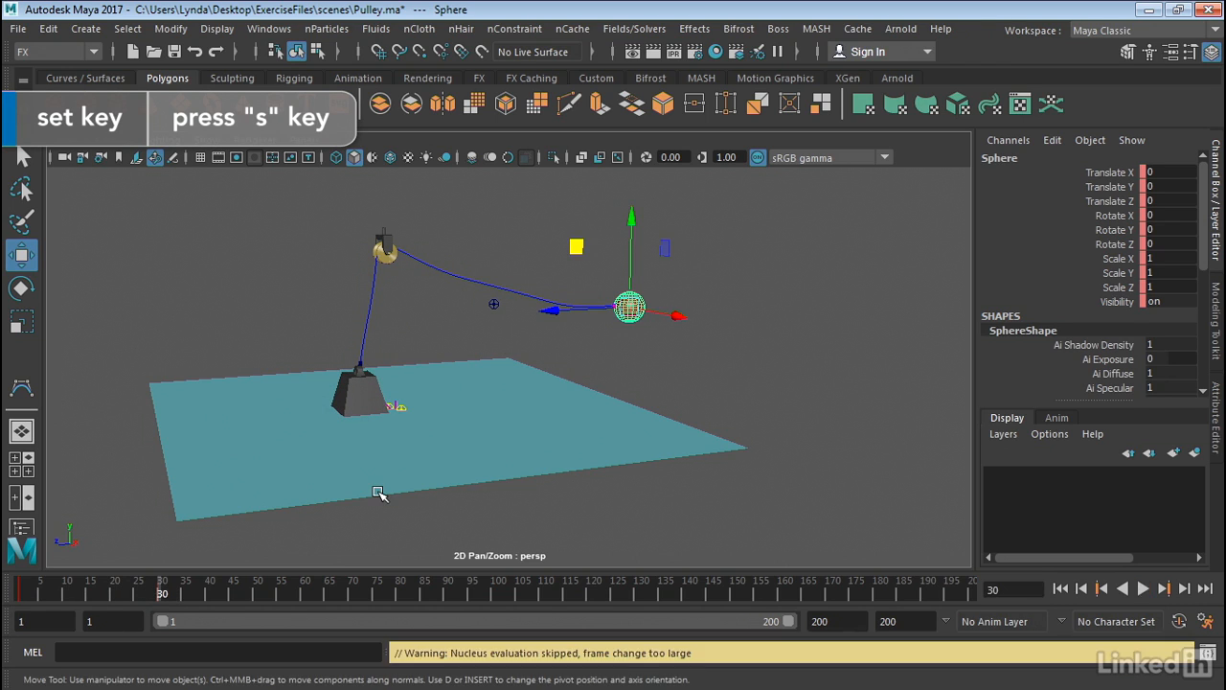
{"action": "key", "text": "s"}
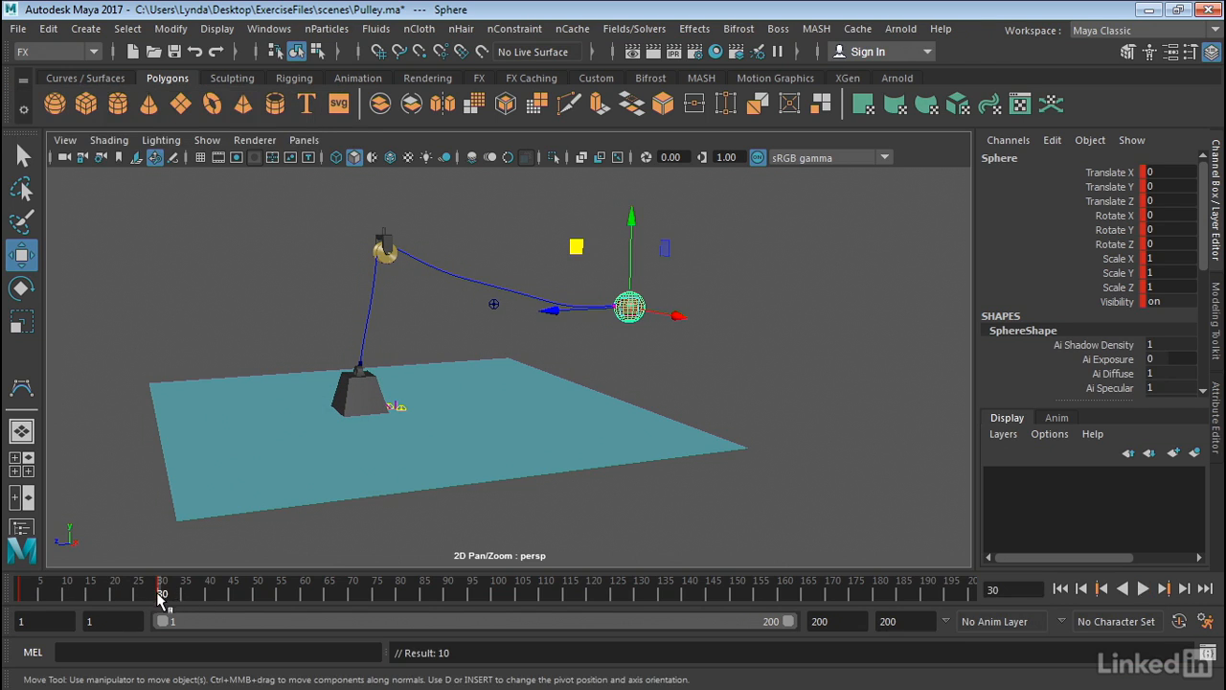
Advance to frame 110 and keyframe the sphere pulled away from the pulley at Translate Z -8.325.
{"action": "key", "text": "alt+v"}
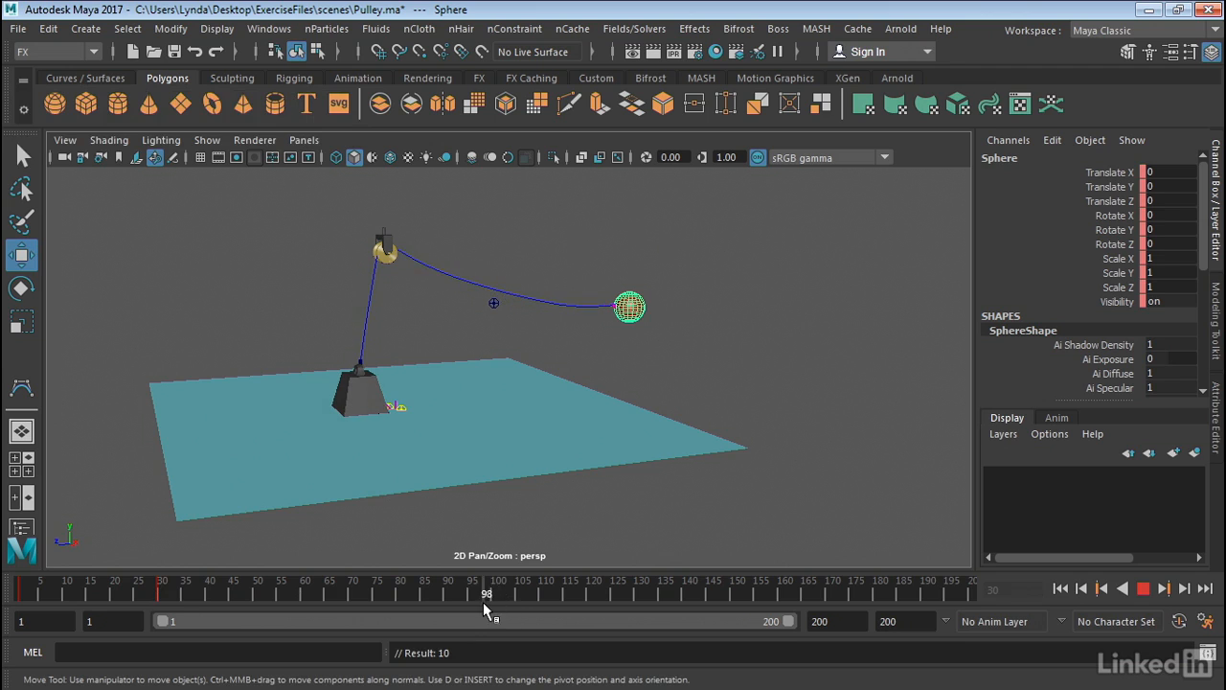
{"action": "left_click_drag", "start_coordinate": [483, 604], "coordinate": [542, 596]}
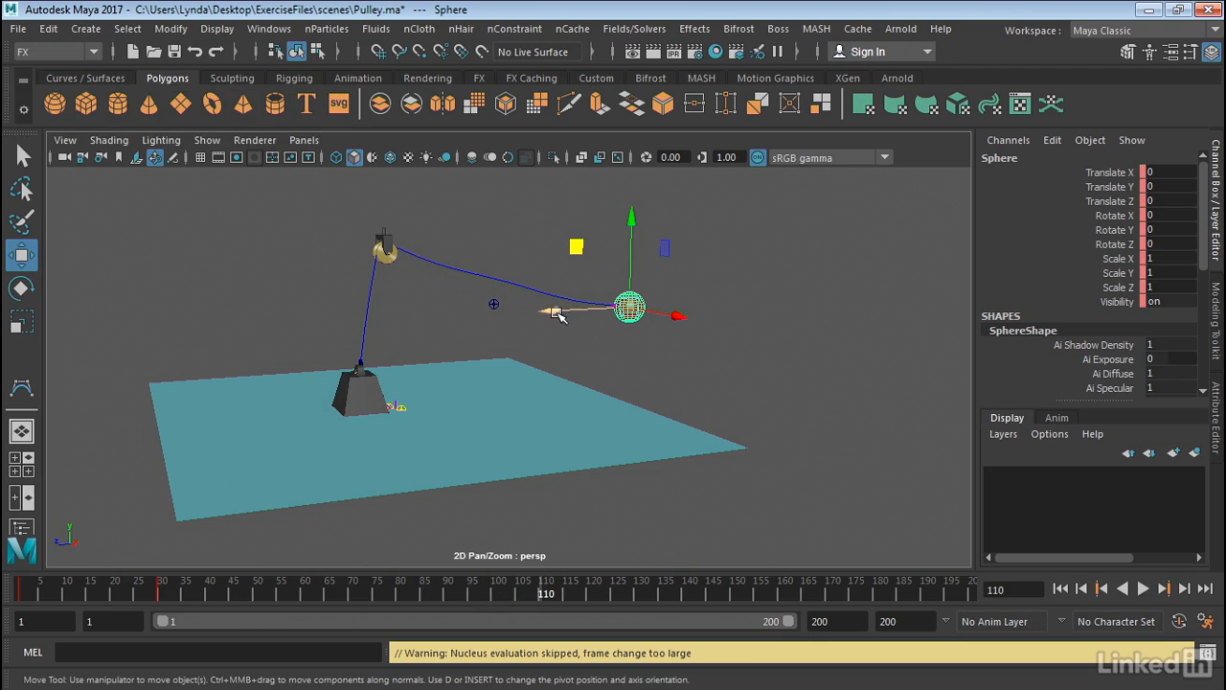
{"action": "left_click_drag", "start_coordinate": [549, 311], "coordinate": [629, 314]}
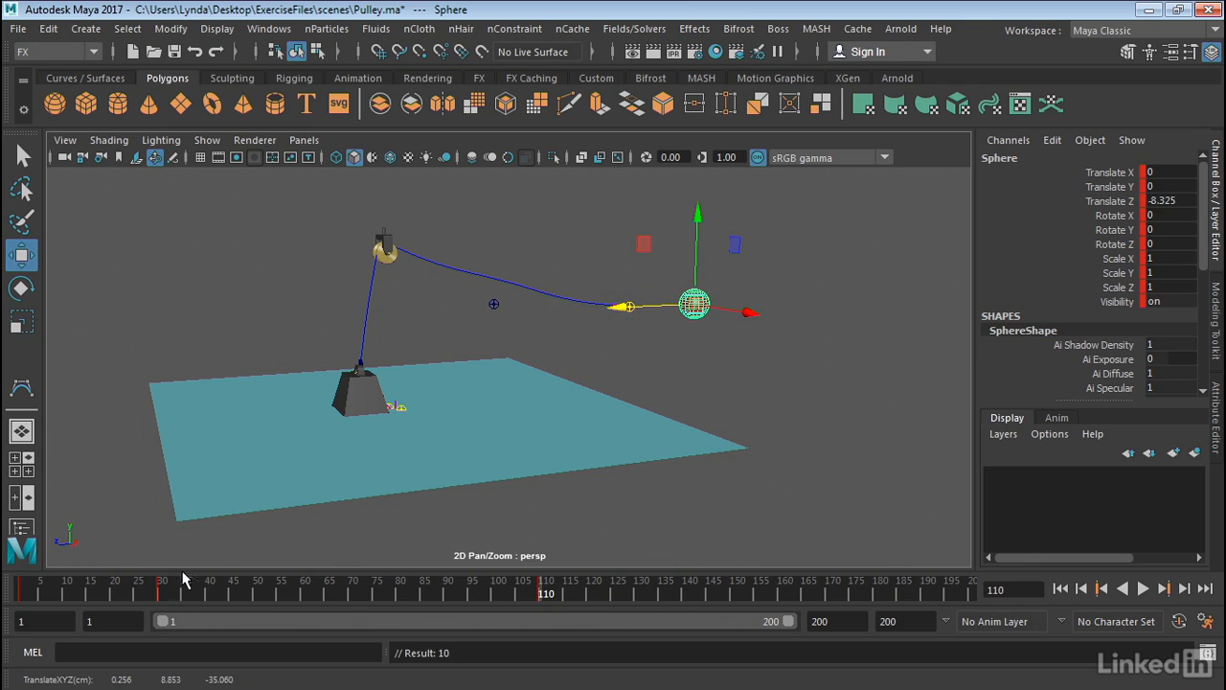
Replay the simulation from frame 1 to check the sphere lifting the weight over the pulley.
{"action": "key", "text": "alt+v"}
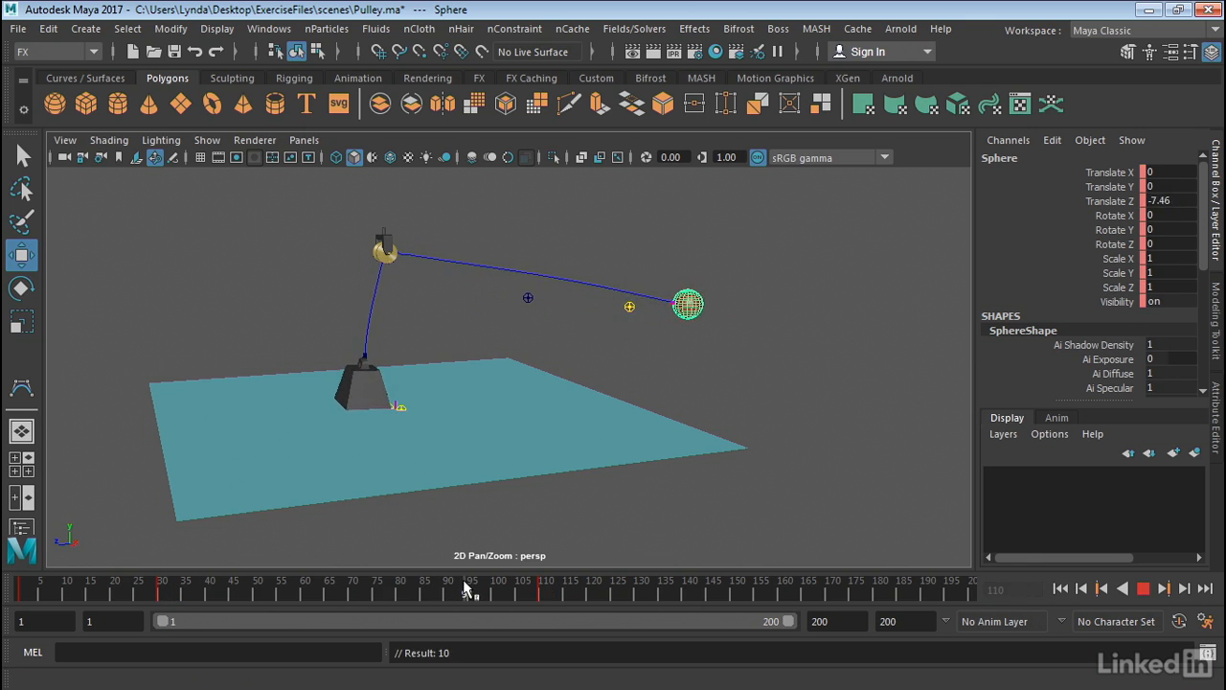
{"action": "left_click", "coordinate": [1143, 588]}
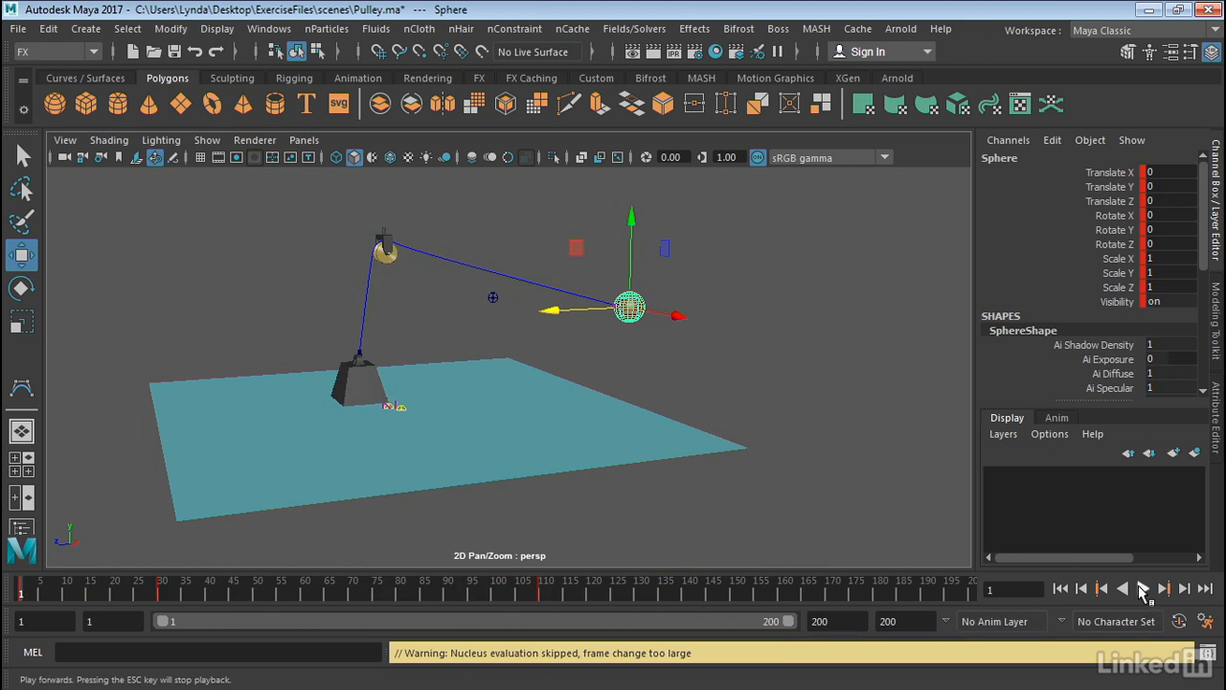
{"action": "left_click", "coordinate": [1143, 589]}
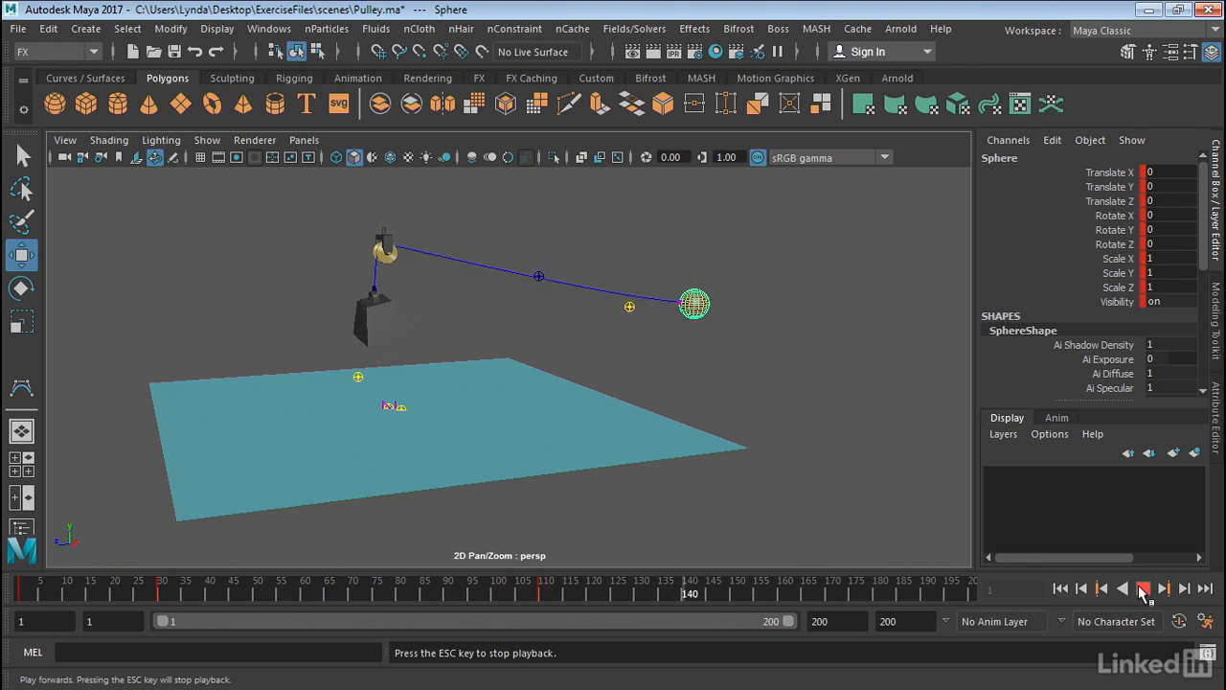
{"action": "left_click", "coordinate": [1143, 588]}
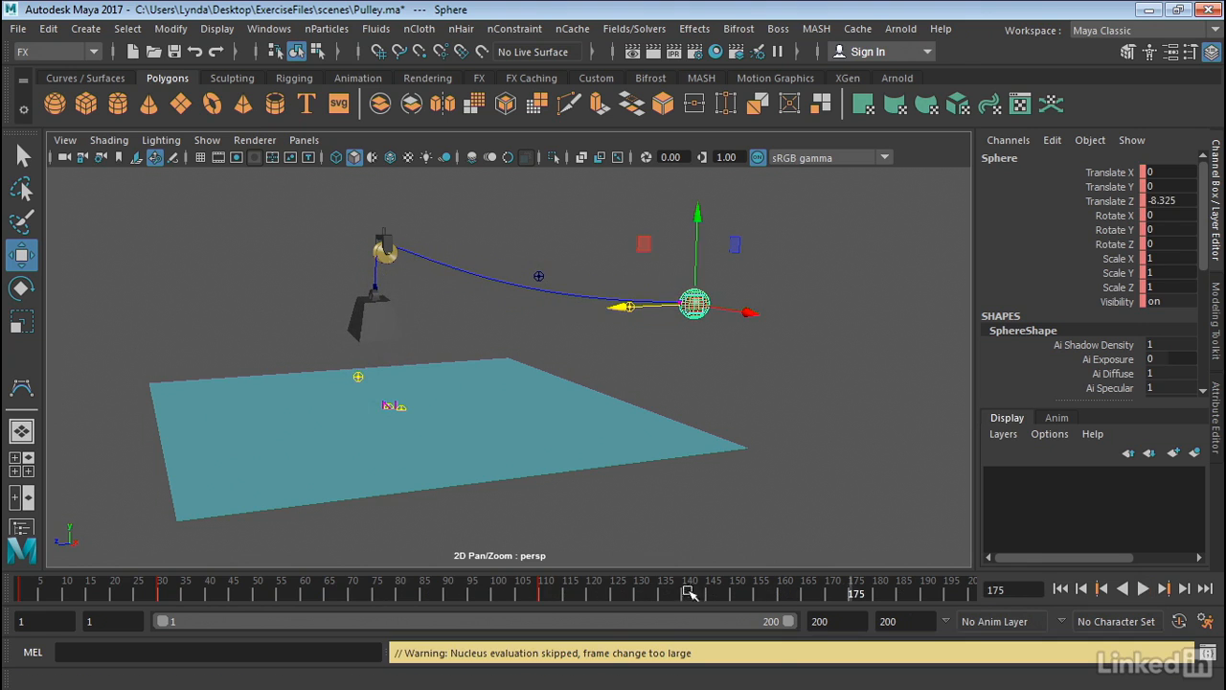
Keyframe the sphere in place at frame 130 and at Translate Z -3.769 at frame 160.
{"action": "left_click", "coordinate": [631, 594]}
{"action": "left_click_drag", "start_coordinate": [631, 594], "coordinate": [640, 599]}
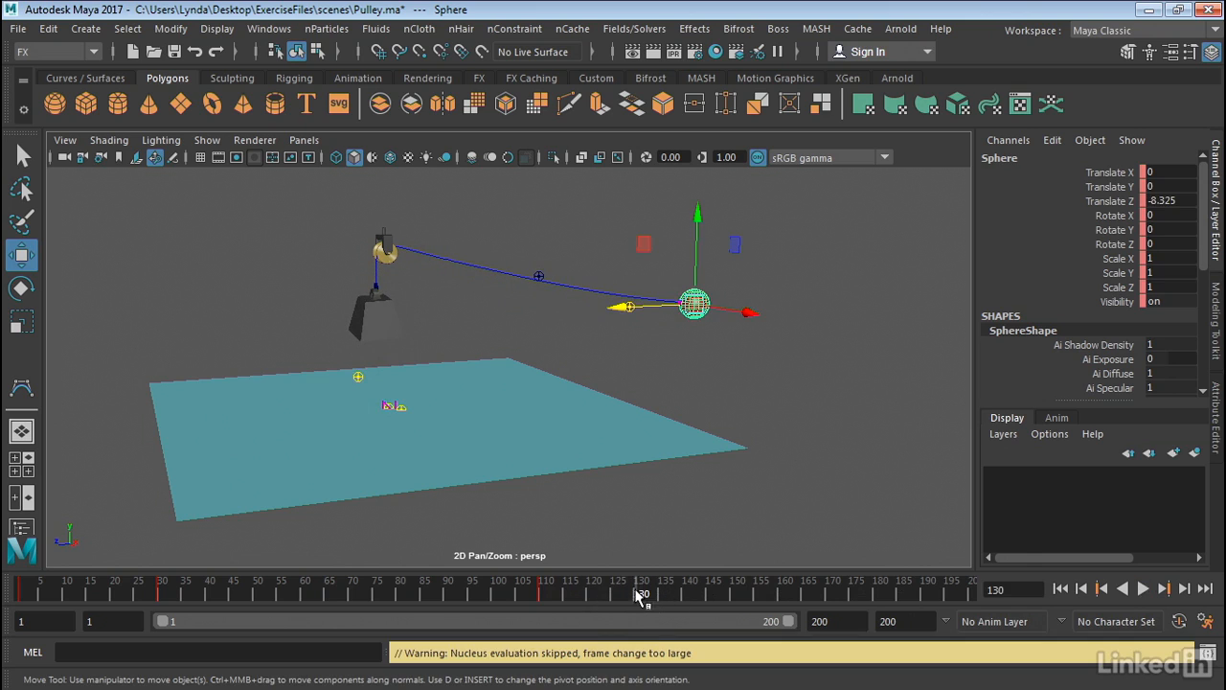
{"action": "key", "text": "s"}
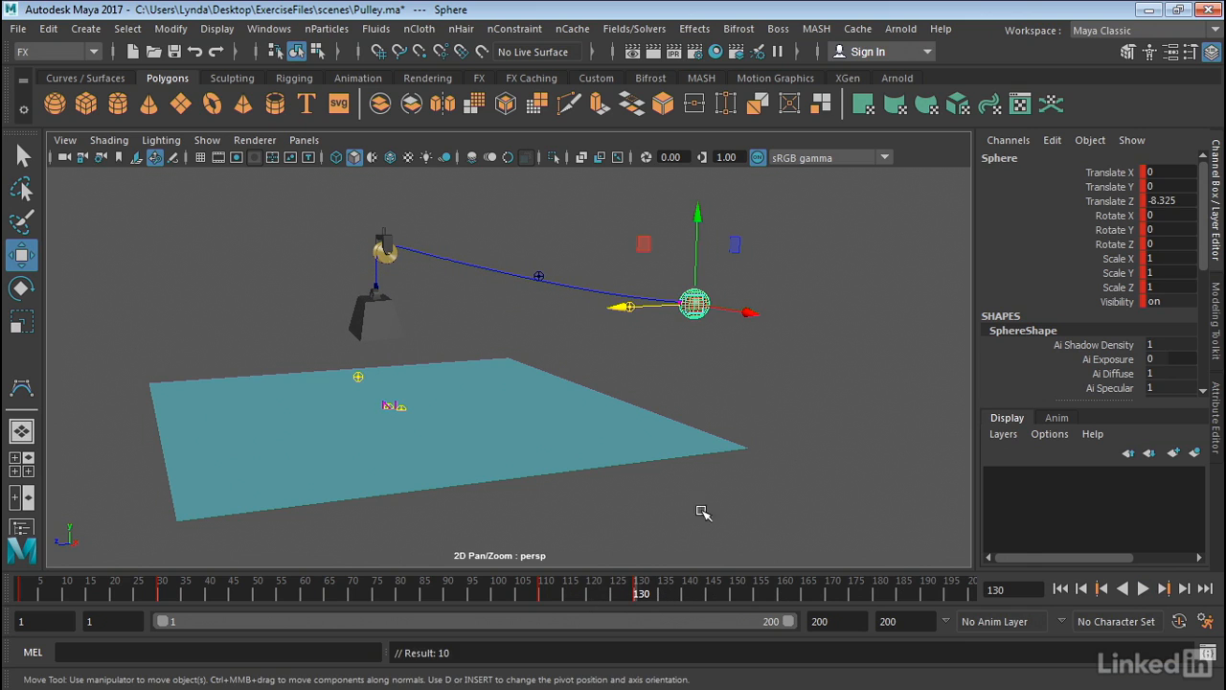
{"action": "left_click_drag", "start_coordinate": [640, 594], "coordinate": [785, 595]}
{"action": "left_click_drag", "start_coordinate": [621, 312], "coordinate": [587, 309]}
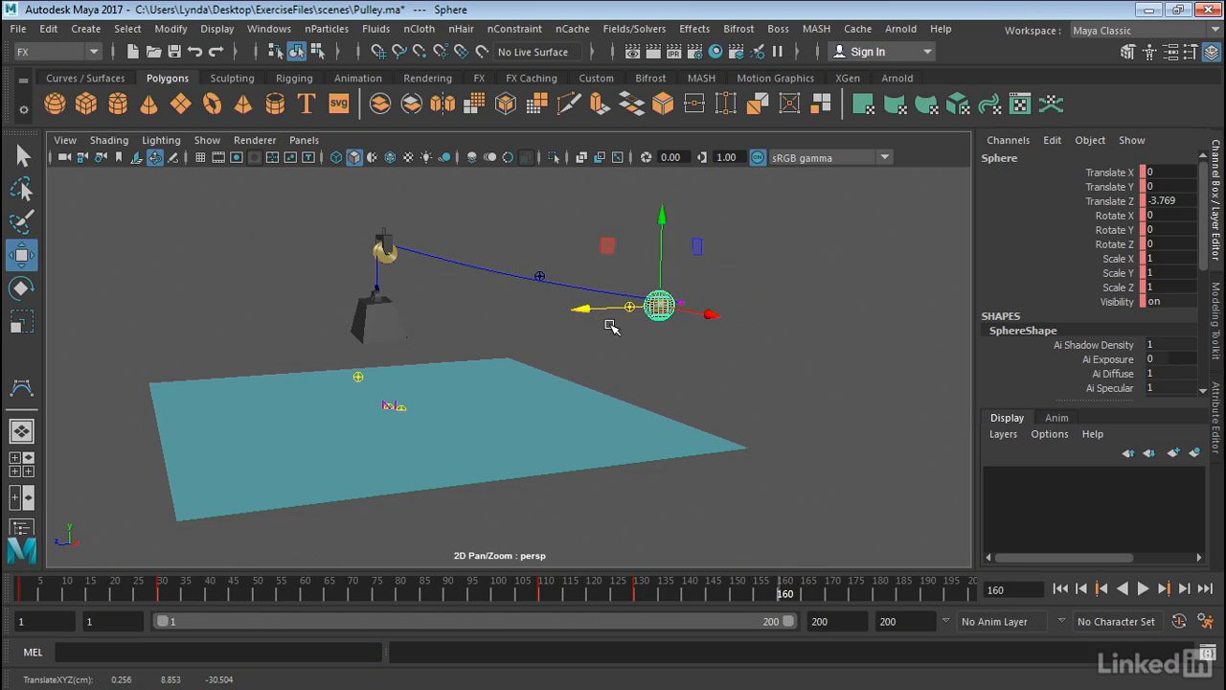
{"action": "key", "text": "s"}
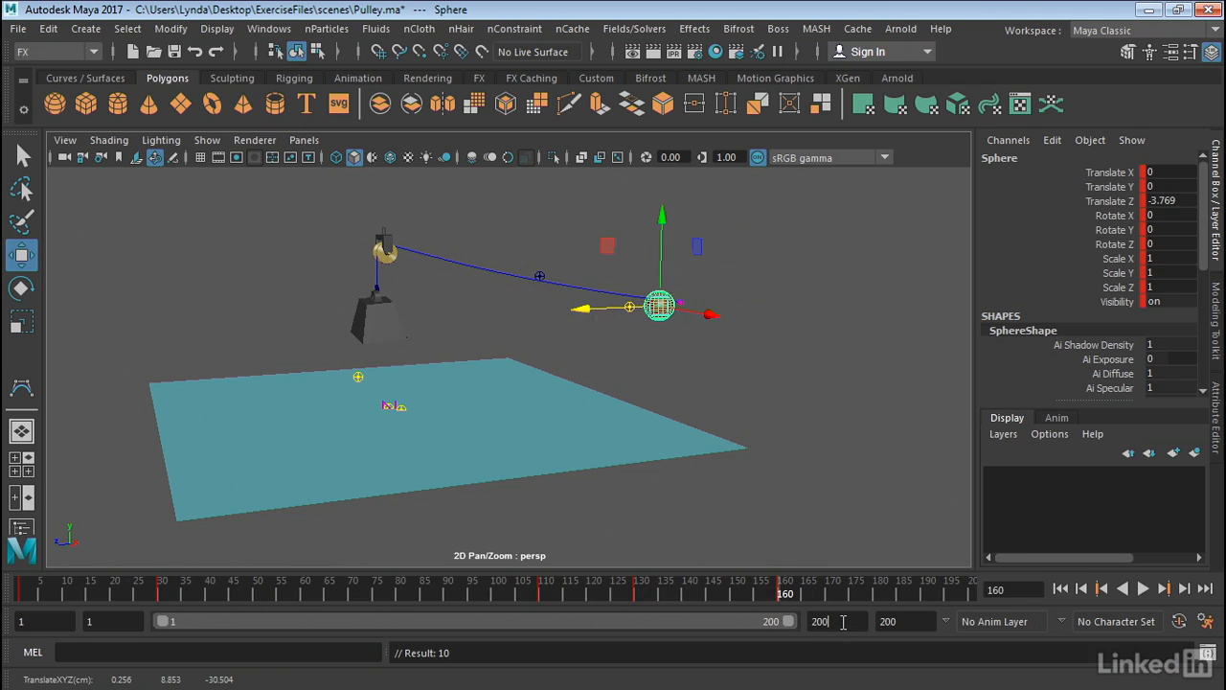
Extend the playback range to end at frame 250 and return to frame 1.
{"action": "key", "text": "Return"}
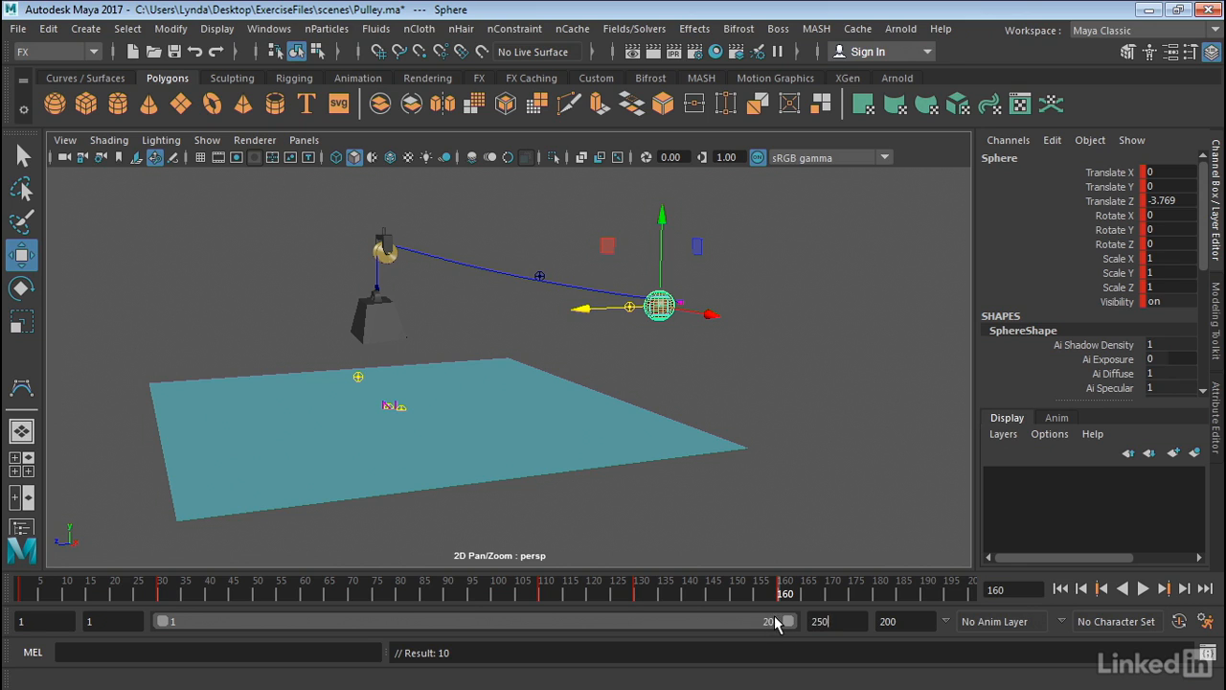
{"action": "type", "text": "250"}
{"action": "key", "text": "Return"}
{"action": "left_click_drag", "start_coordinate": [58, 586], "coordinate": [18, 587]}
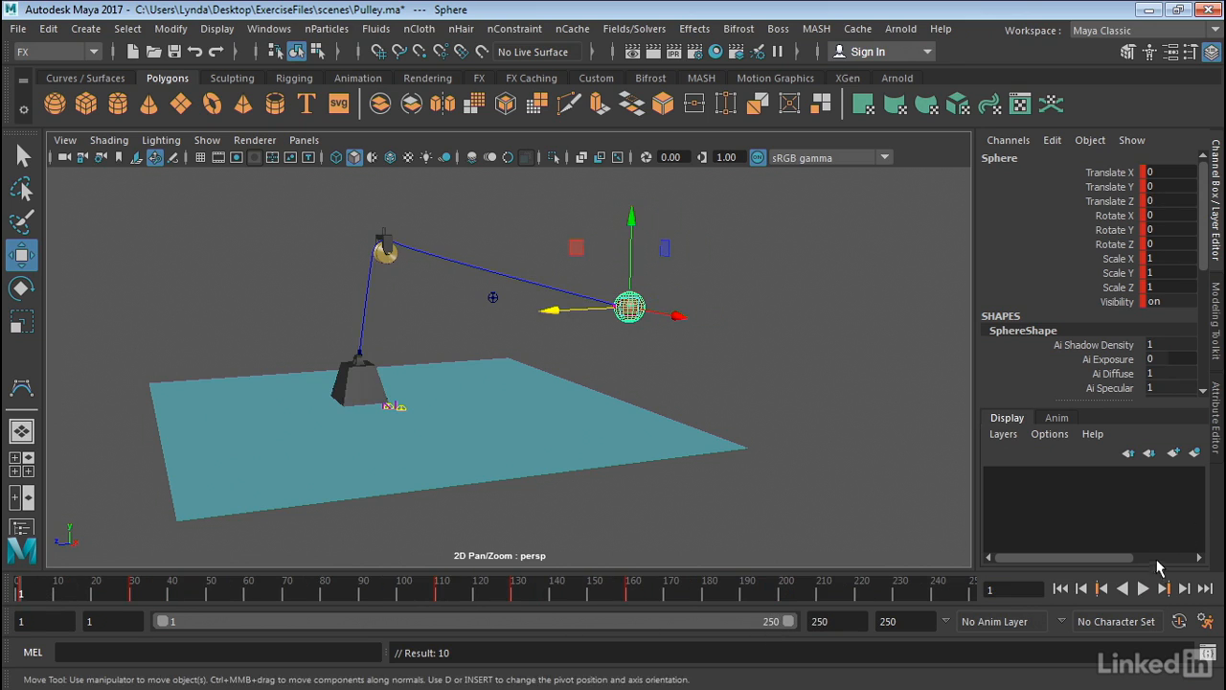
Play the simulation through the extended range to check the weight rising and lowering, and return to frame 1 with nothing selected.
{"action": "left_click", "coordinate": [1143, 590]}
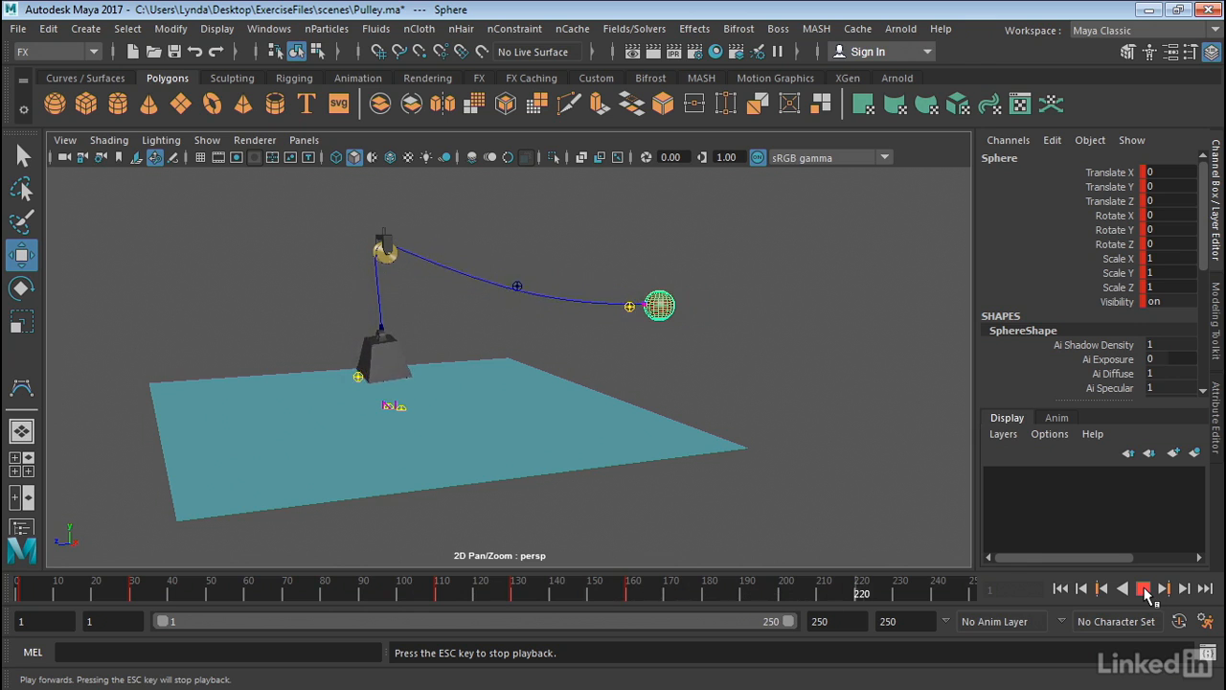
{"action": "left_click", "coordinate": [1144, 589]}
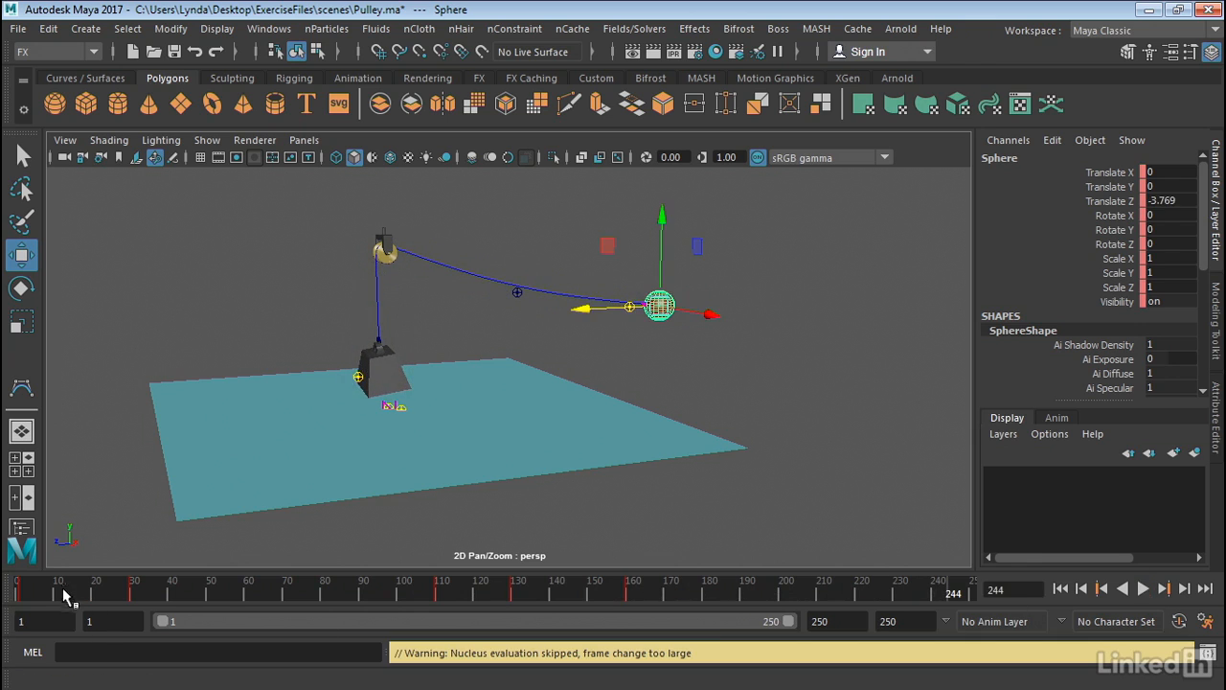
{"action": "left_click", "coordinate": [19, 594]}
{"action": "left_click", "coordinate": [231, 310]}
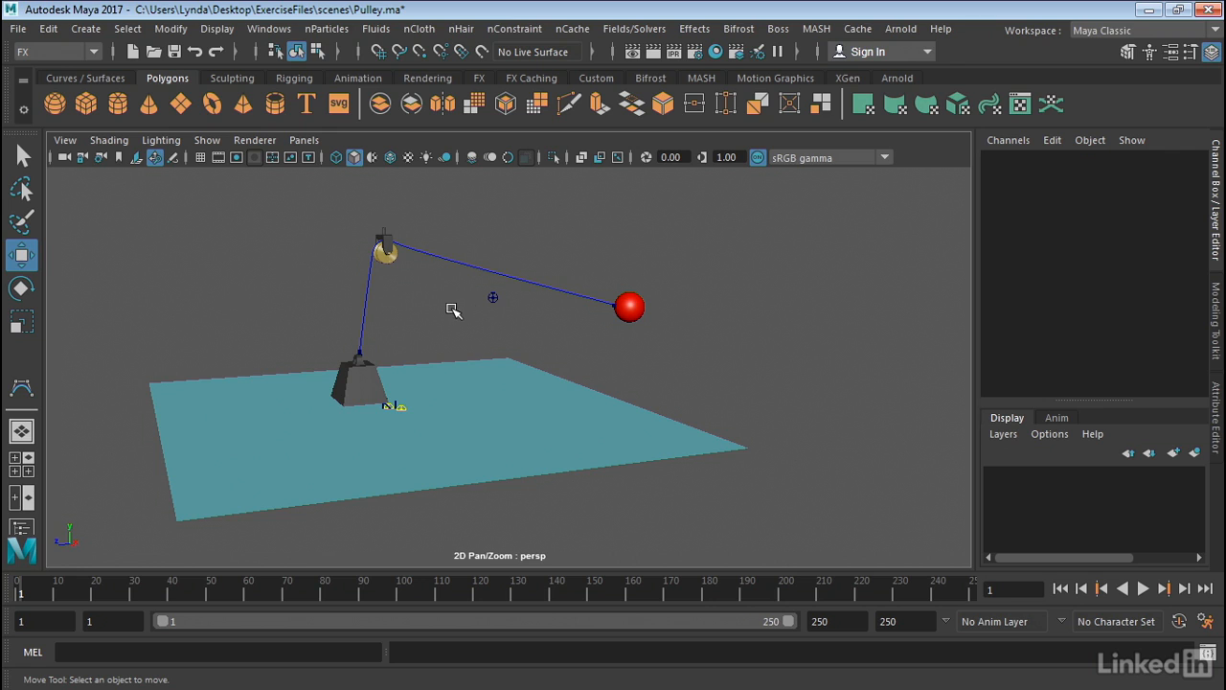
Switch to the Modeling menu set and show the top view in wireframe.
{"action": "left_click", "coordinate": [67, 53]}
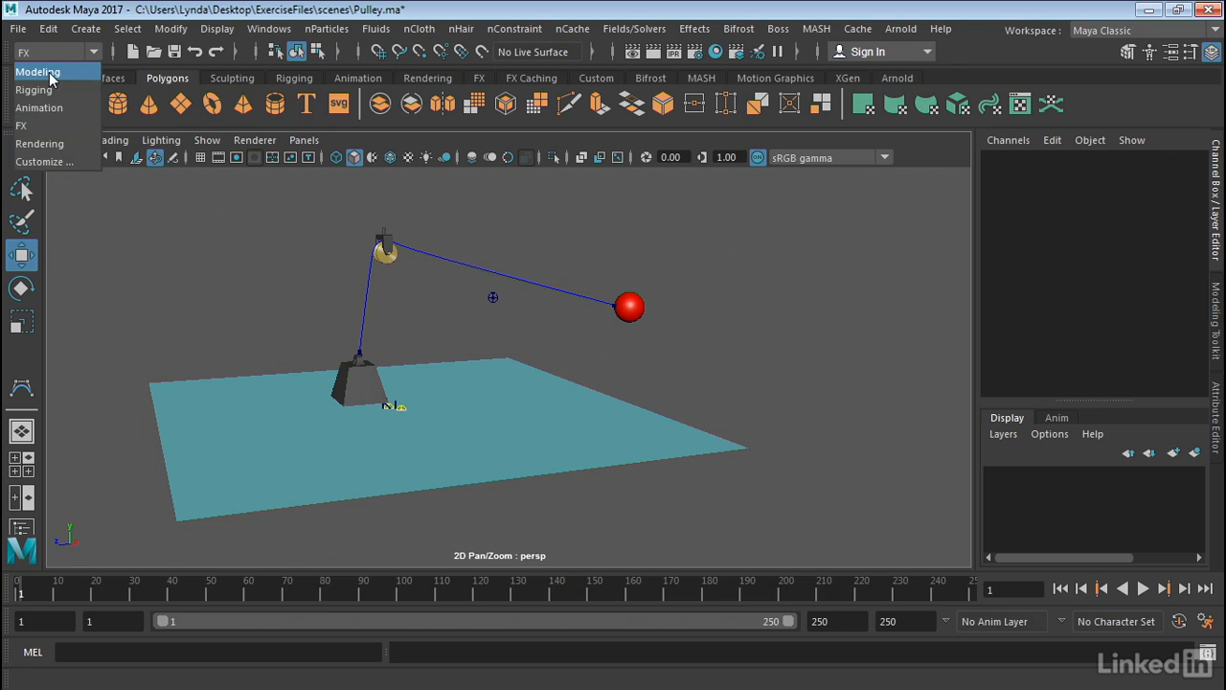
{"action": "left_click", "coordinate": [49, 72]}
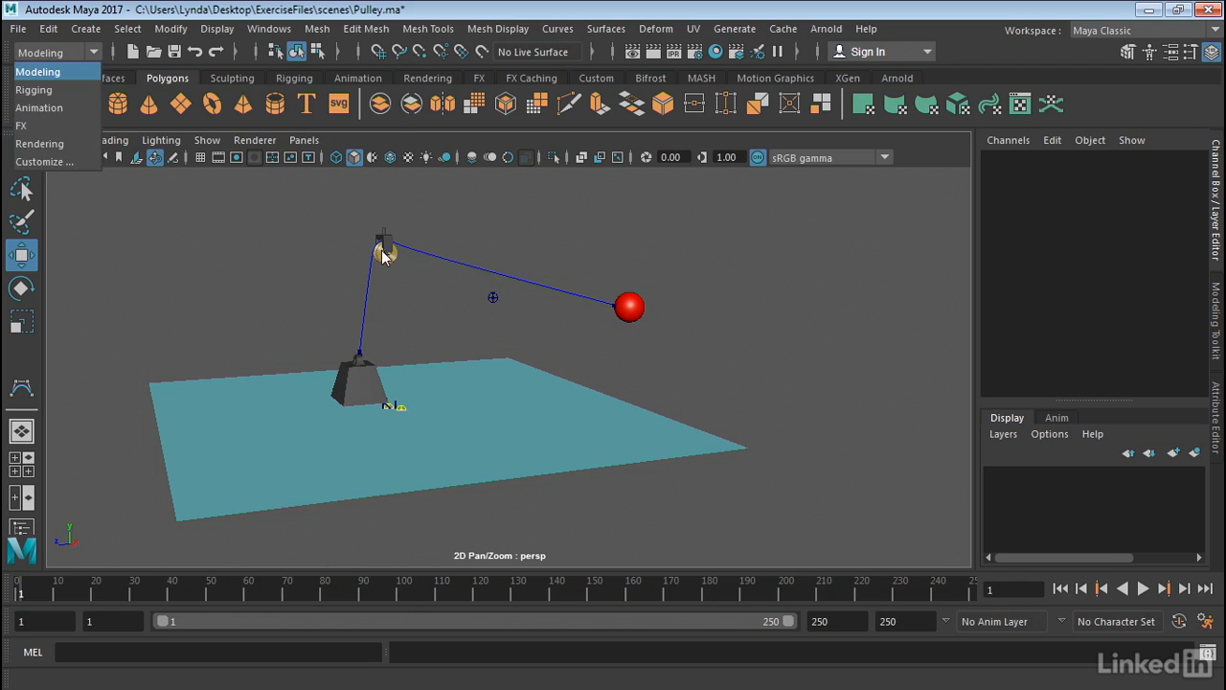
{"action": "key", "text": "space"}
{"action": "key", "text": "space"}
{"action": "key", "text": "4"}
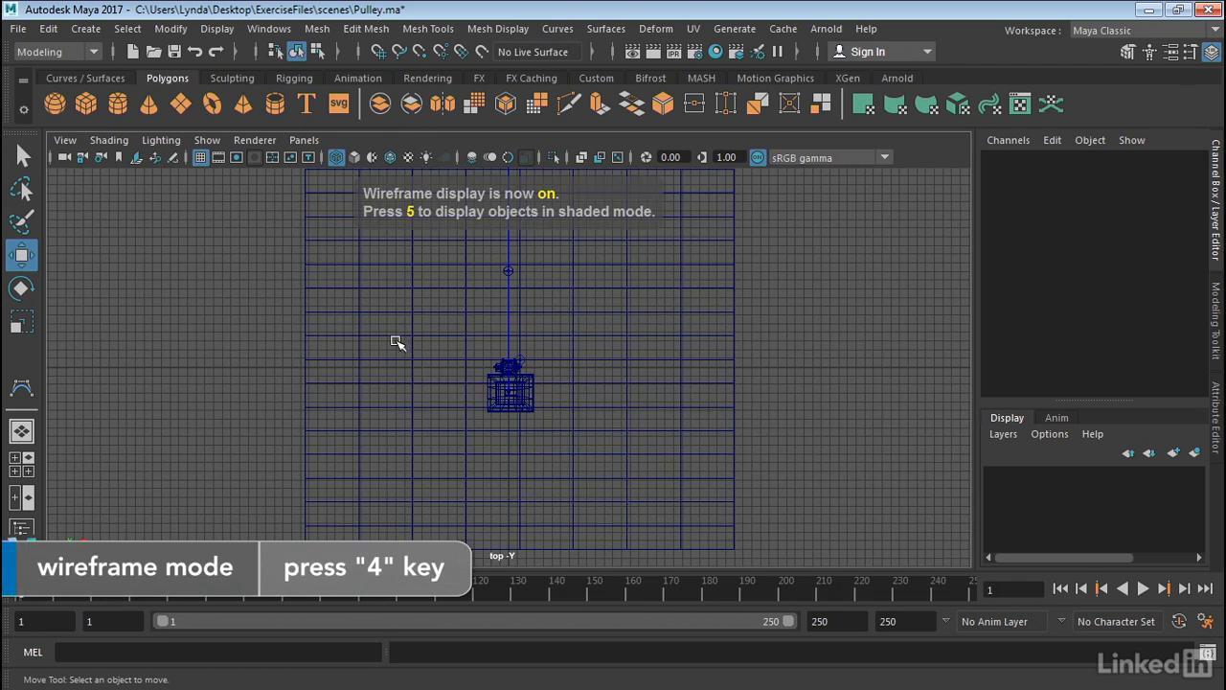
Create a NURBS circle over the weight's handle at Translate Z 2.791 and scale it uniformly to 0.221.
{"action": "right_click_drag", "start_coordinate": [479, 358], "coordinate": [938, 377], "text": "alt"}
{"action": "middle_click_drag", "start_coordinate": [404, 379], "coordinate": [390, 303], "text": "alt"}
{"action": "right_click_drag", "start_coordinate": [391, 303], "coordinate": [888, 312], "text": "alt"}
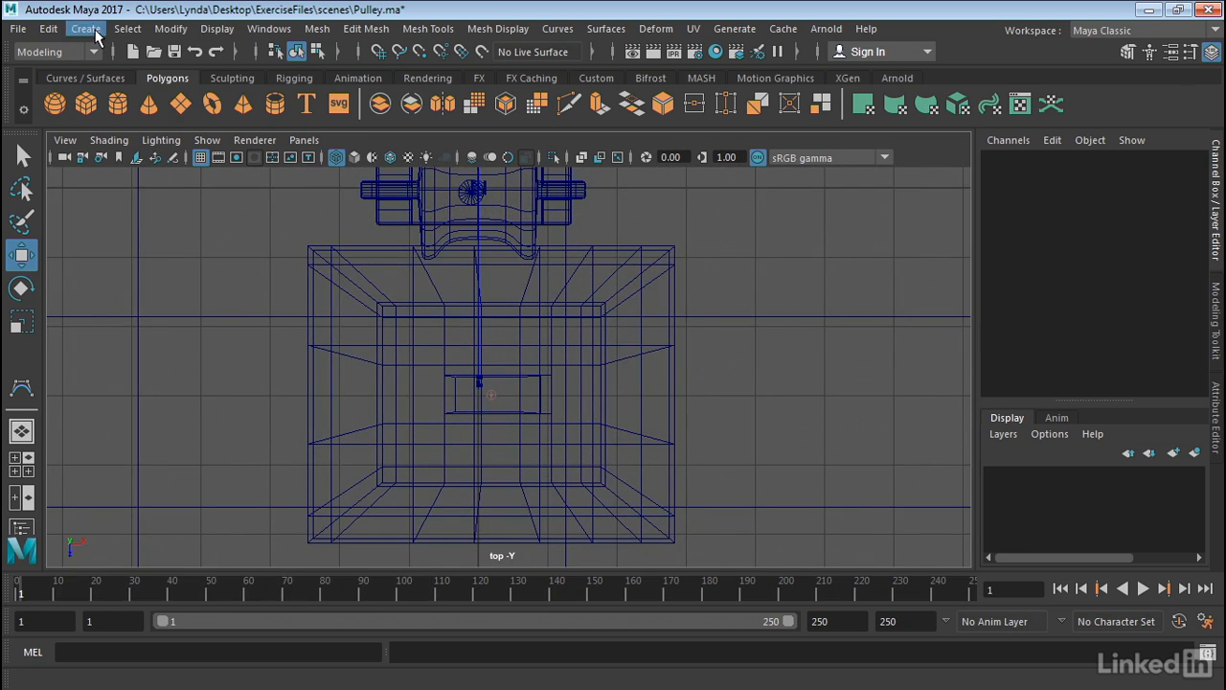
{"action": "left_click", "coordinate": [100, 78]}
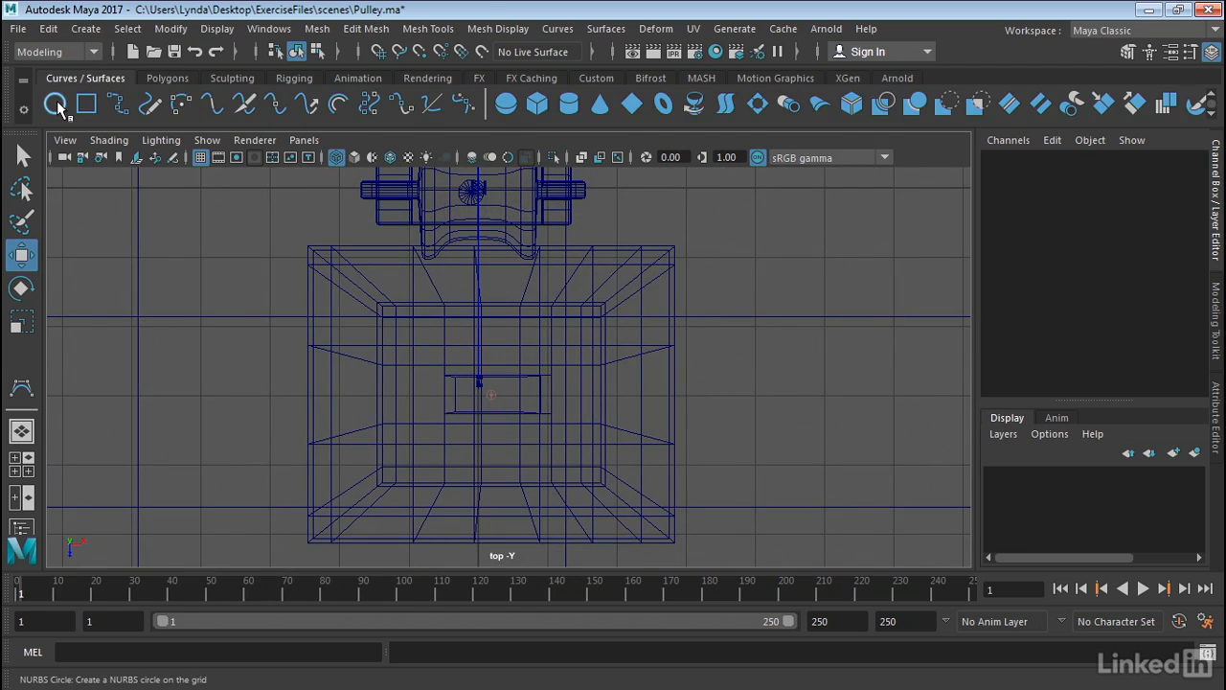
{"action": "left_click", "coordinate": [57, 107]}
{"action": "left_click_drag", "start_coordinate": [476, 210], "coordinate": [394, 422]}
{"action": "key", "text": "r"}
In the perspective view, raise the circle to the rope's end above the weight's handle, at about Translate Y 5.803.
{"action": "key", "text": "space"}
{"action": "key", "text": "space"}
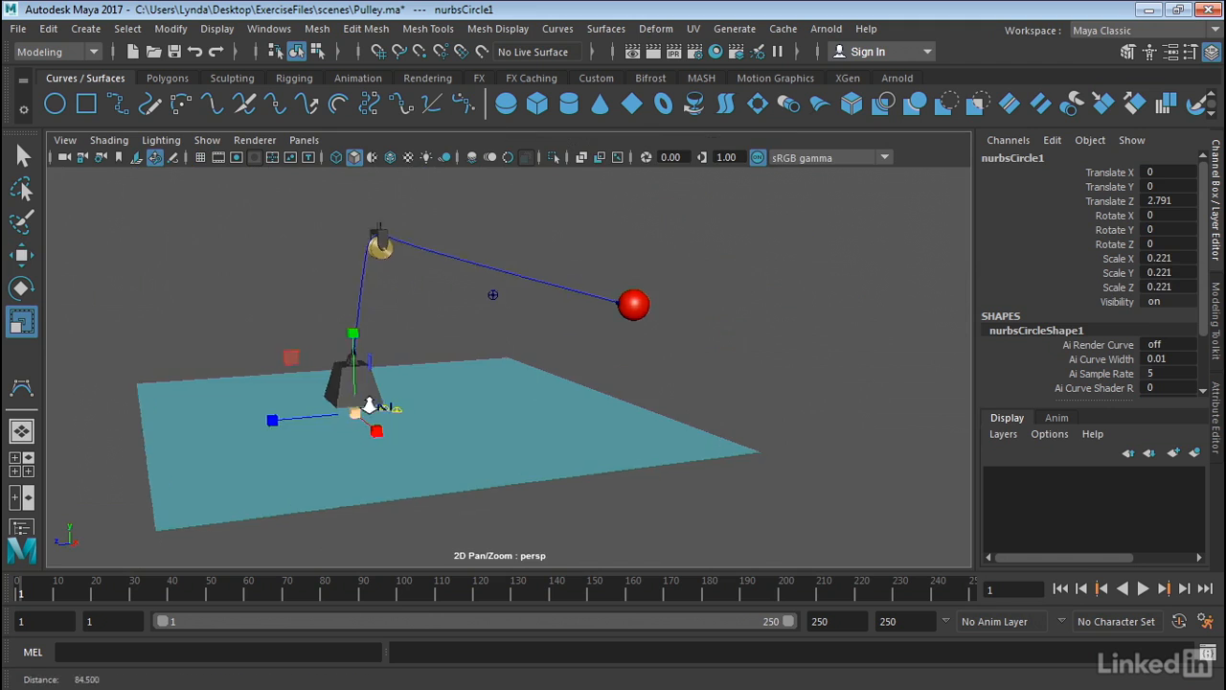
{"action": "right_click_drag", "start_coordinate": [369, 405], "coordinate": [755, 396], "text": "alt"}
{"action": "middle_click_drag", "start_coordinate": [196, 341], "coordinate": [521, 292], "text": "alt"}
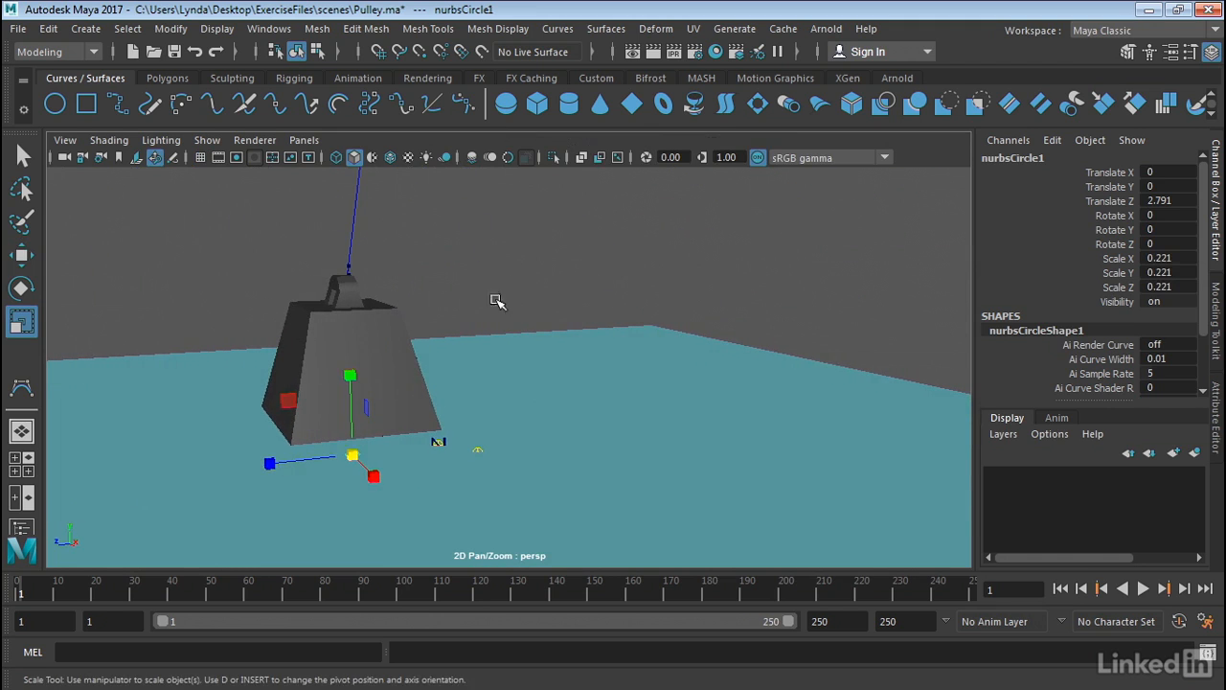
{"action": "key", "text": "w"}
{"action": "left_click_drag", "start_coordinate": [350, 366], "coordinate": [341, 173]}
{"action": "right_click_drag", "start_coordinate": [311, 223], "coordinate": [703, 240], "text": "alt"}
{"action": "middle_click_drag", "start_coordinate": [432, 179], "coordinate": [674, 385], "text": "alt"}
{"action": "left_click_drag", "start_coordinate": [542, 348], "coordinate": [611, 391], "text": "alt"}
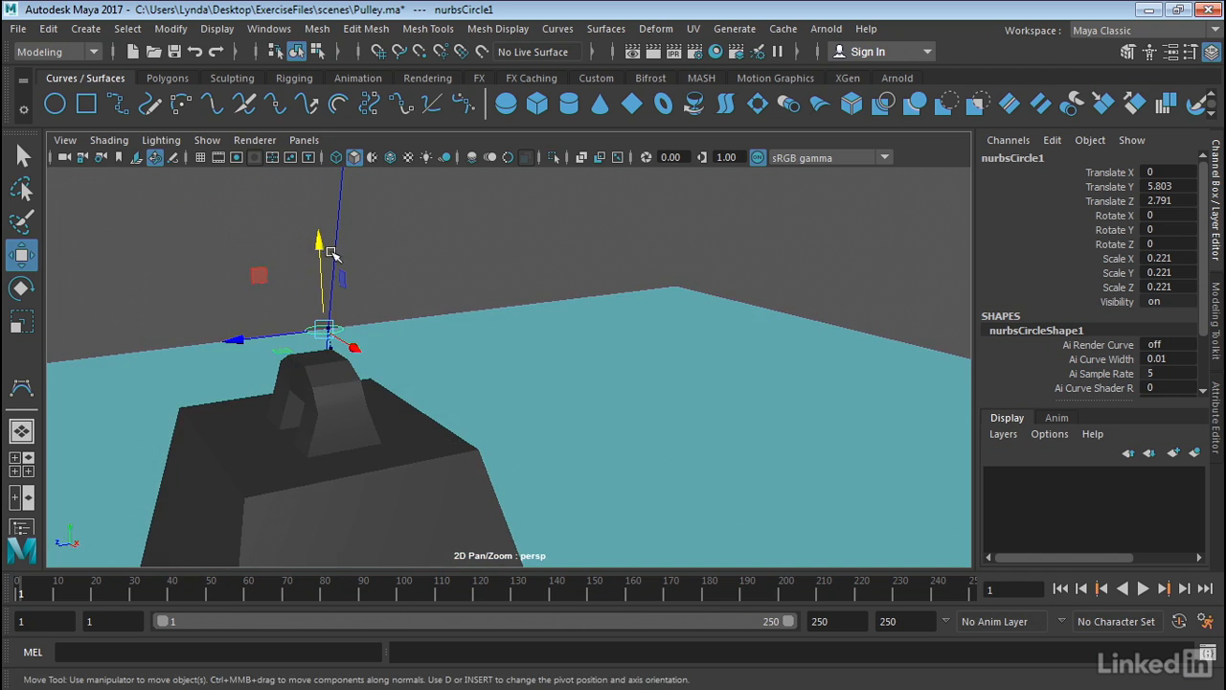
Extrude the circle along the rope's dynamic curve to form a tube surface.
{"action": "left_click_drag", "start_coordinate": [324, 325], "coordinate": [458, 249]}
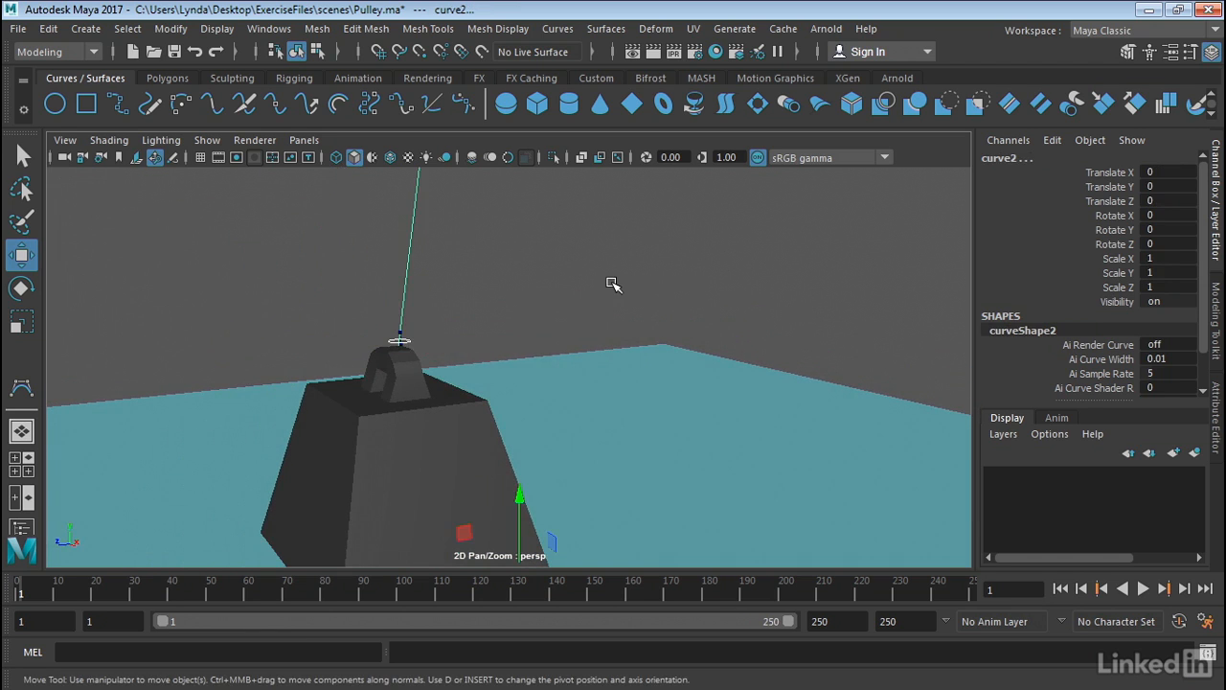
{"action": "right_click_drag", "start_coordinate": [614, 279], "coordinate": [351, 235], "text": "alt"}
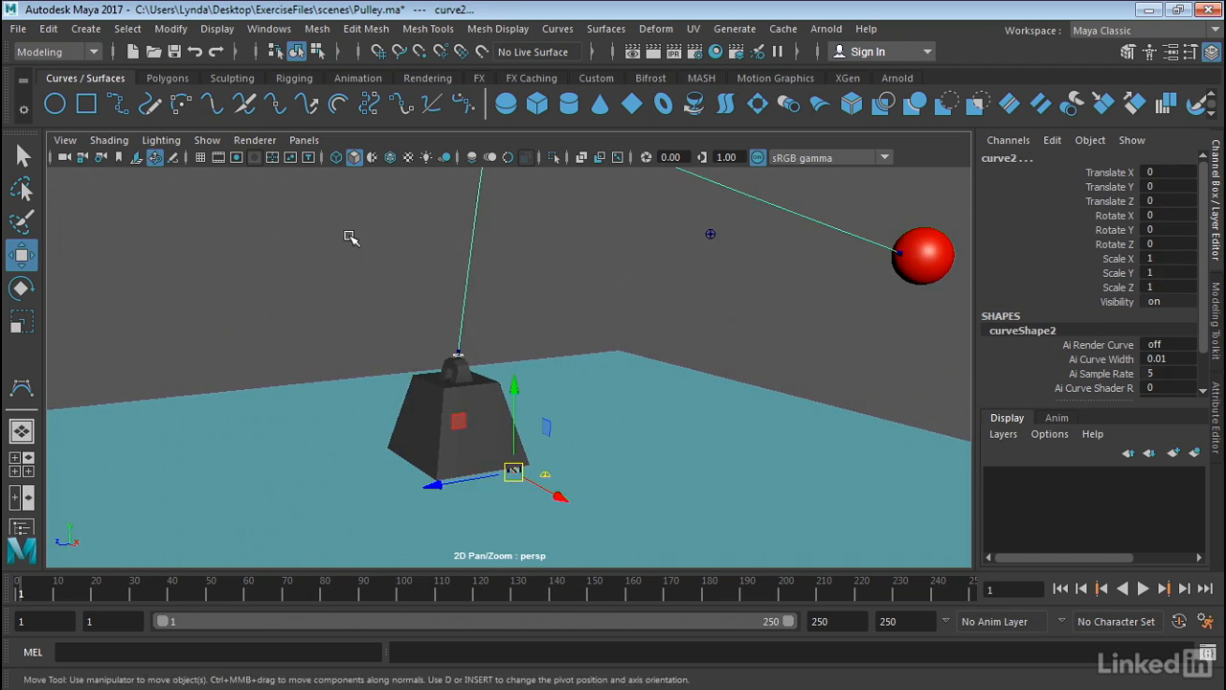
{"action": "left_click_drag", "start_coordinate": [351, 235], "coordinate": [307, 281], "text": "alt"}
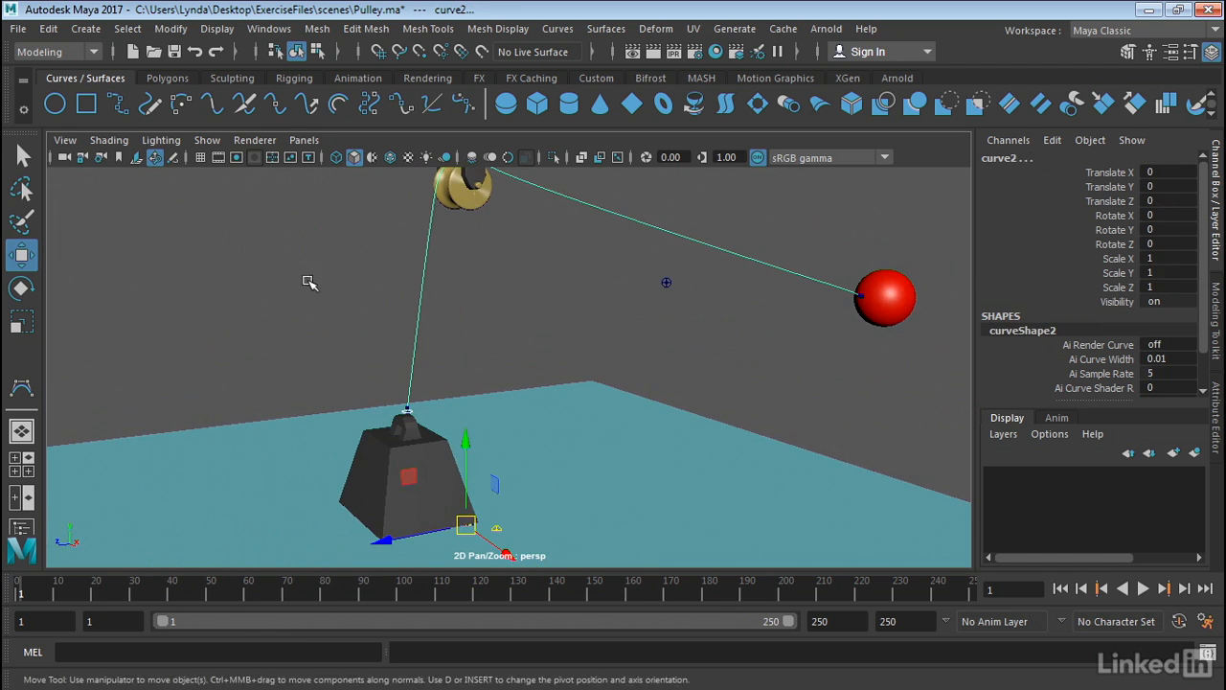
{"action": "left_click", "coordinate": [589, 32]}
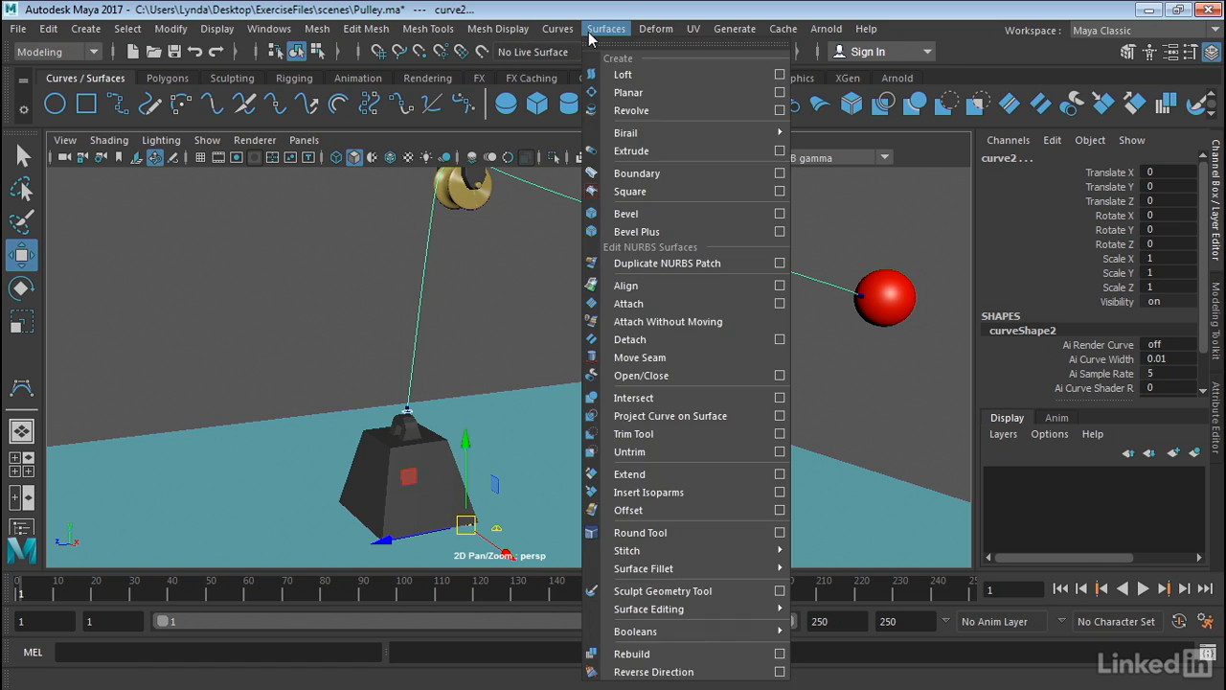
{"action": "left_click", "coordinate": [747, 156]}
{"action": "left_click_drag", "start_coordinate": [738, 336], "coordinate": [432, 303], "text": "alt"}
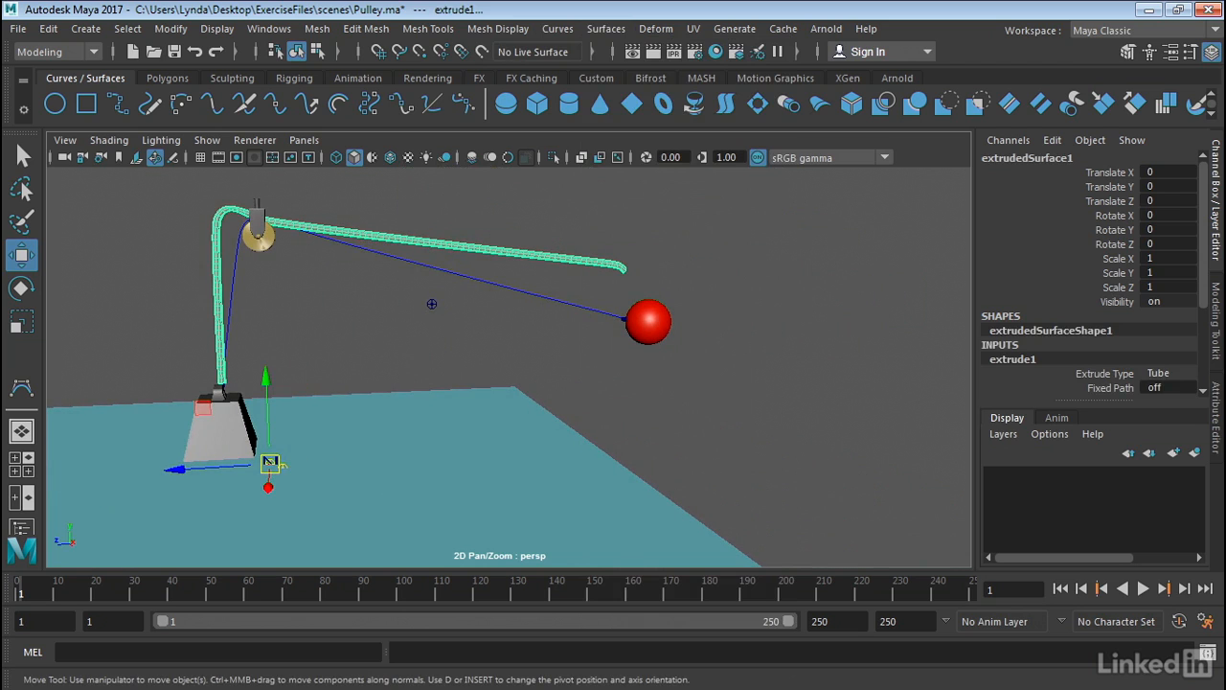
Enable Fixed Path on the rope extrusion and set Use Component Pivot to Component Pivot.
{"action": "left_click", "coordinate": [1217, 406]}
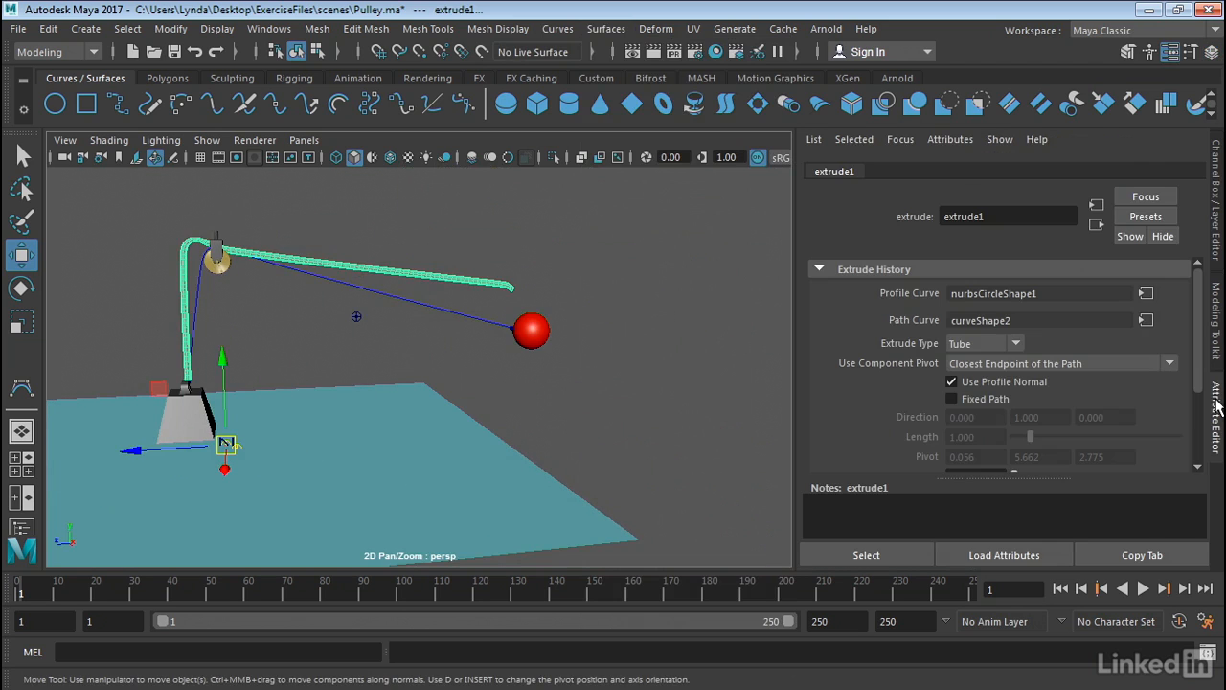
{"action": "left_click", "coordinate": [953, 398]}
{"action": "left_click", "coordinate": [983, 364]}
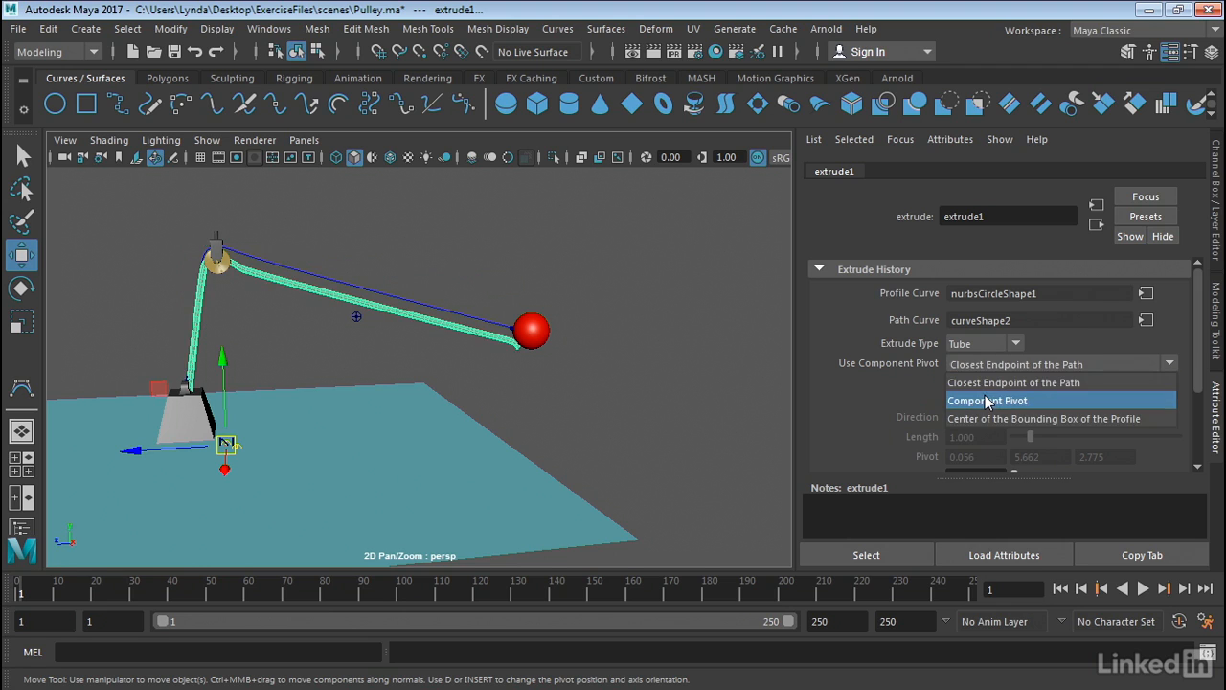
{"action": "left_click", "coordinate": [987, 404]}
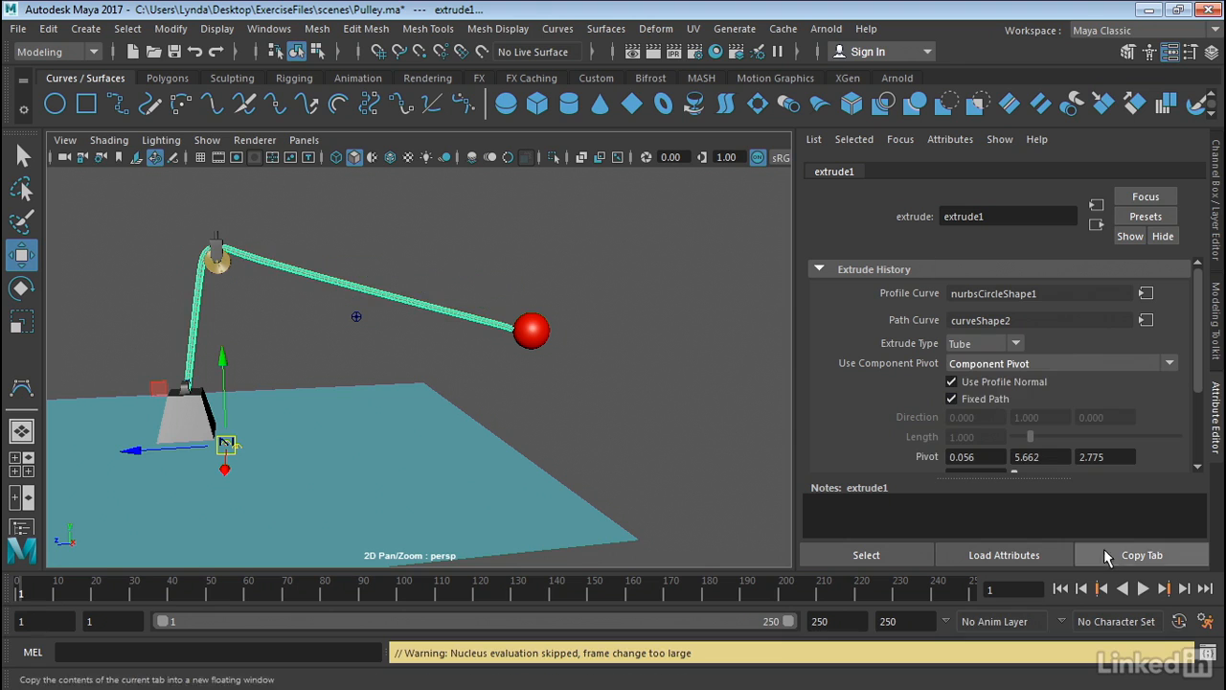
Play the simulation to check the extruded rope following the dynamic curve between the weight and sphere.
{"action": "left_click", "coordinate": [1142, 589]}
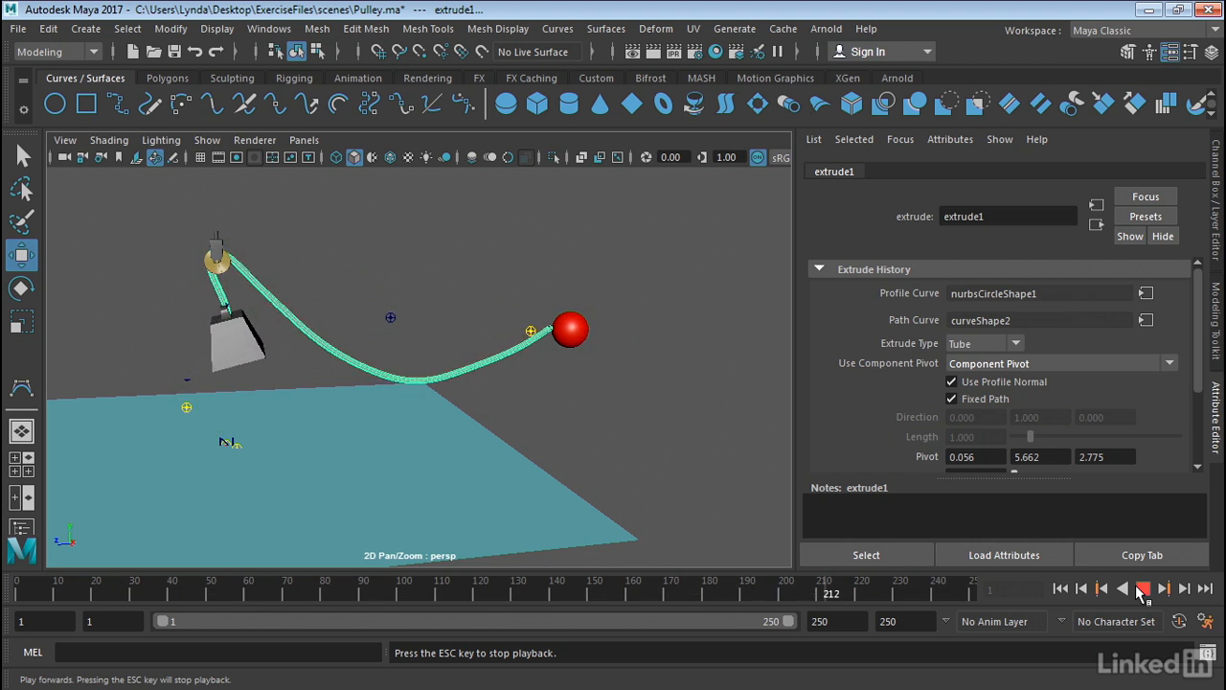
{"action": "left_click", "coordinate": [1142, 590]}
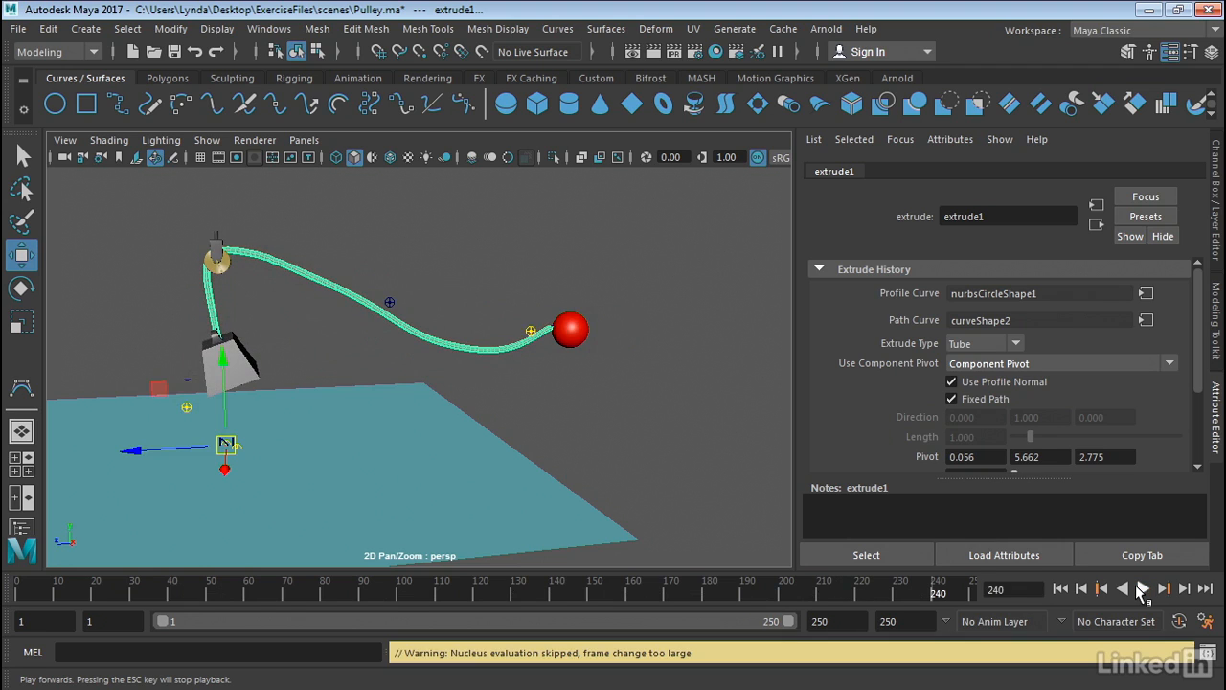